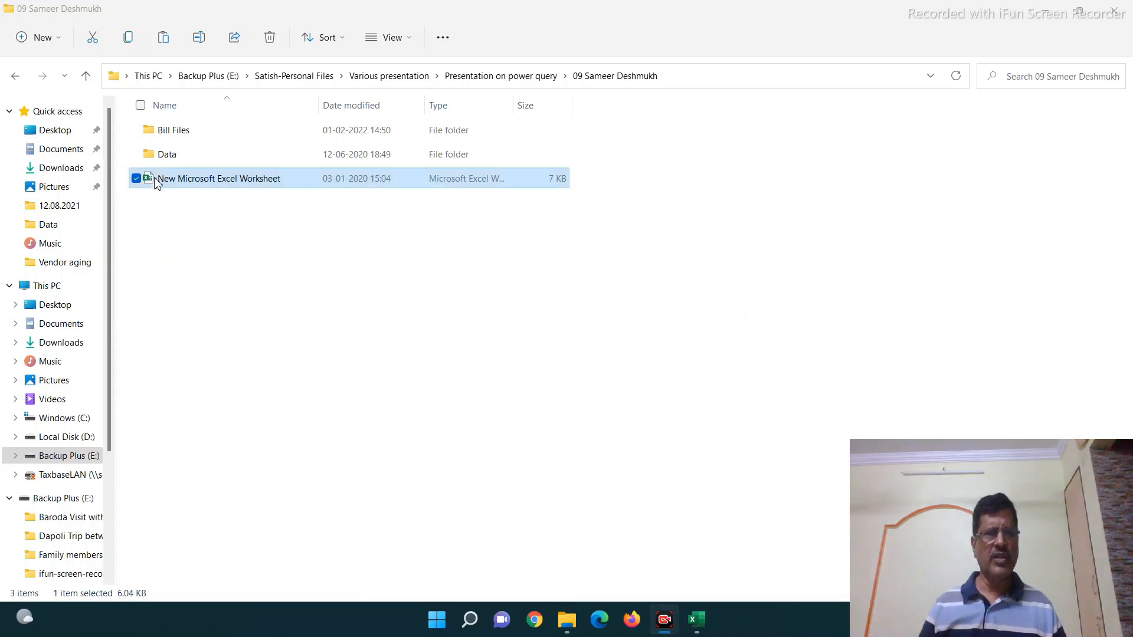
- Open the Data folder to show the Vision -01 and Vision -02 workbooks
{"action": "double_click", "coordinate": [164, 157]}
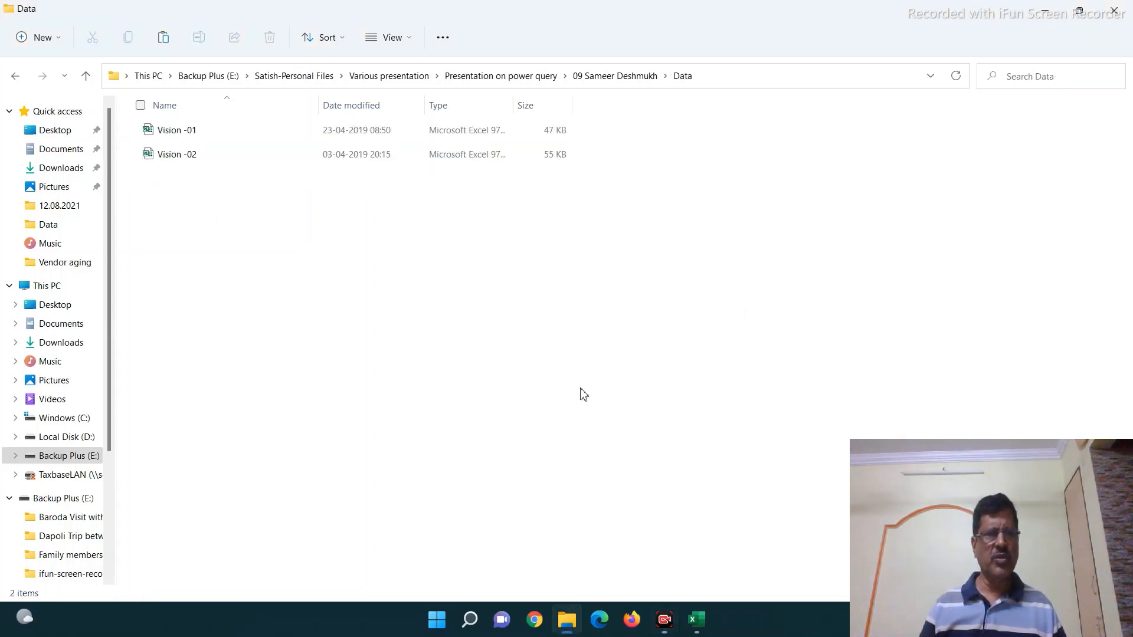
- Open the Vision -01 invoice, scroll through it, then save and close it
{"action": "left_click", "coordinate": [159, 135]}
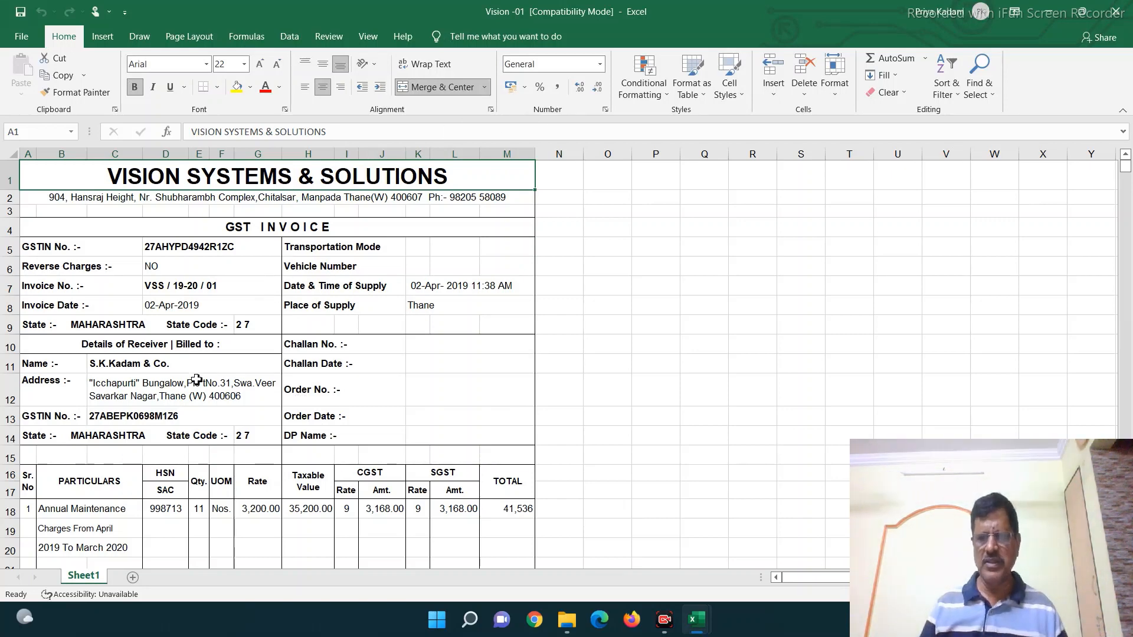
{"action": "scroll", "coordinate": [123, 366], "scroll_direction": "down", "scroll_amount": 6}
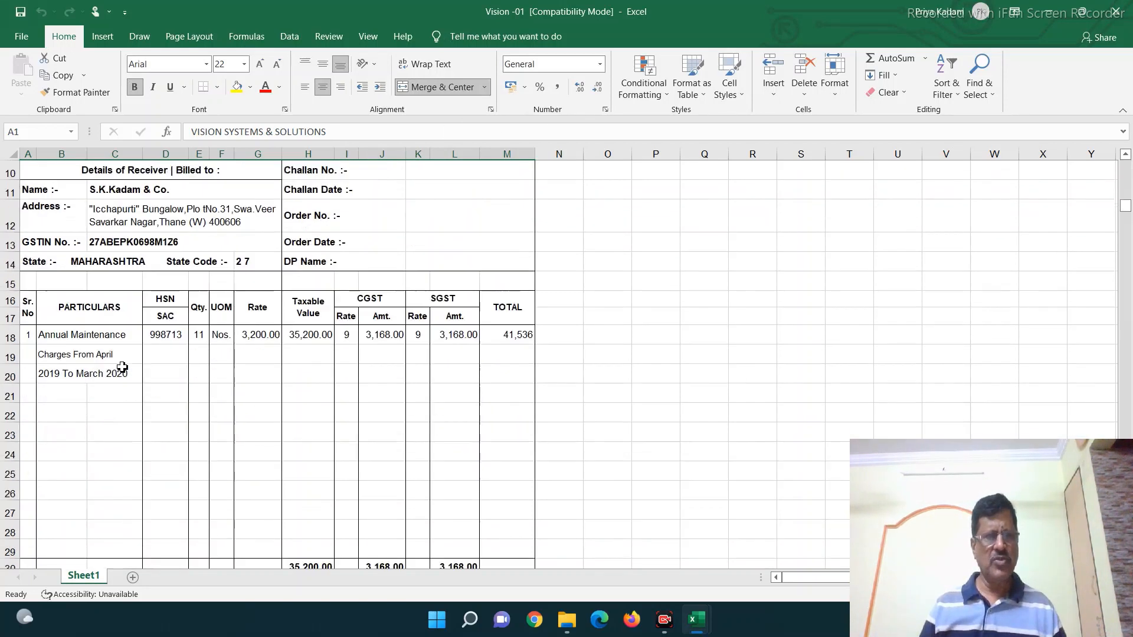
{"action": "scroll", "coordinate": [124, 369], "scroll_direction": "down", "scroll_amount": 6}
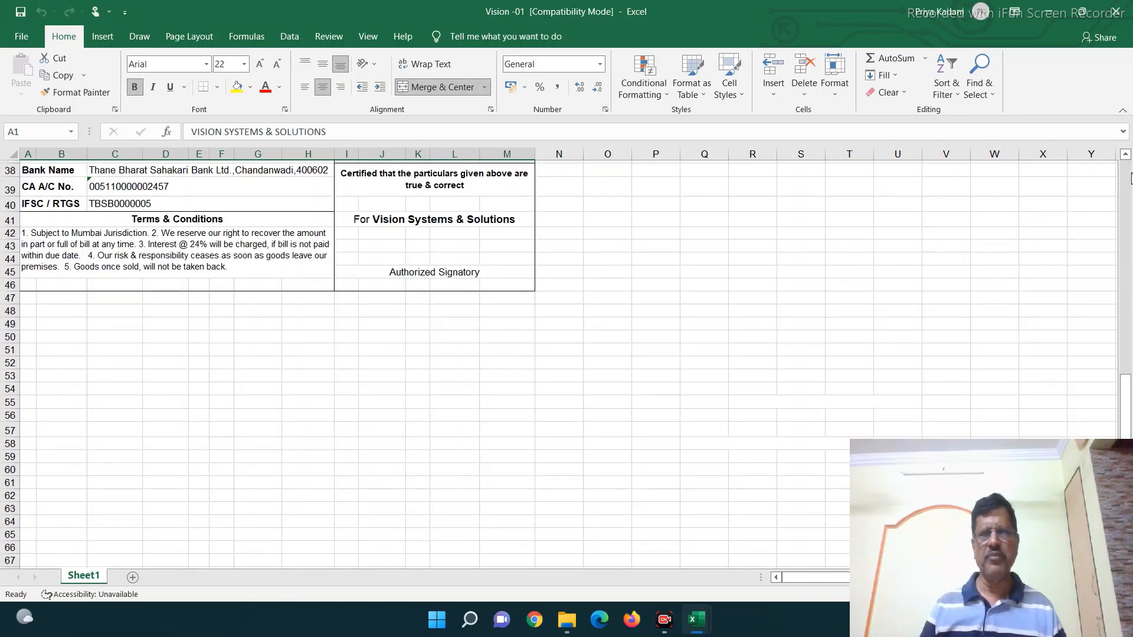
{"action": "left_click", "coordinate": [1103, 13]}
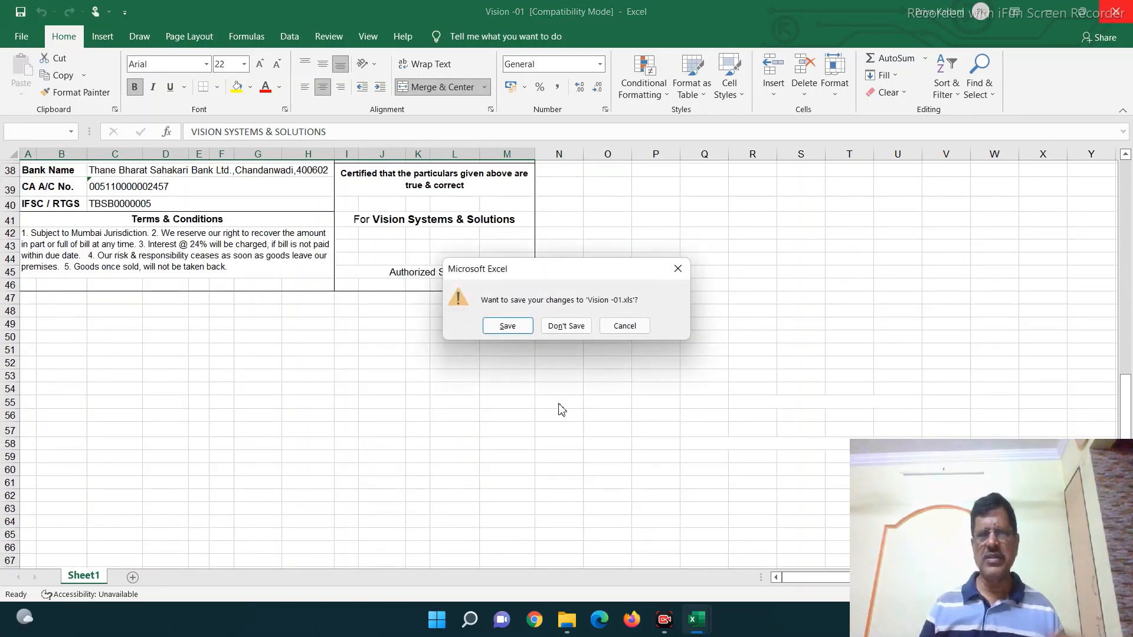
{"action": "left_click", "coordinate": [508, 328]}
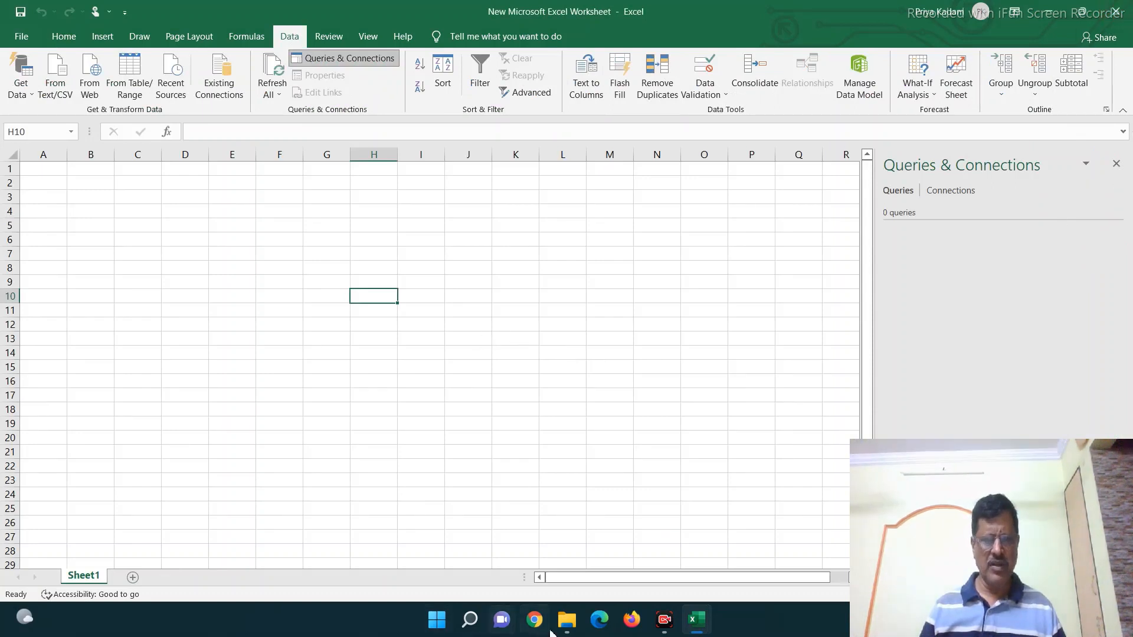
- Bring File Explorer to the front from the taskbar
{"action": "left_click", "coordinate": [565, 621]}
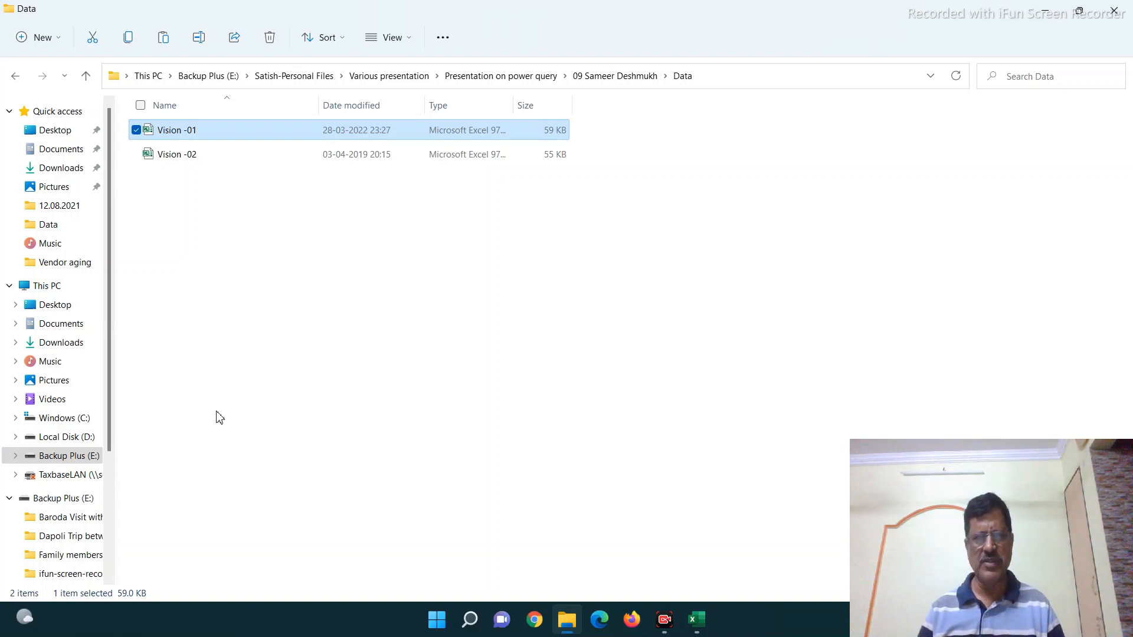
- Reopen the Vision -01 invoice in Excel and scroll back to its top
{"action": "double_click", "coordinate": [187, 130]}
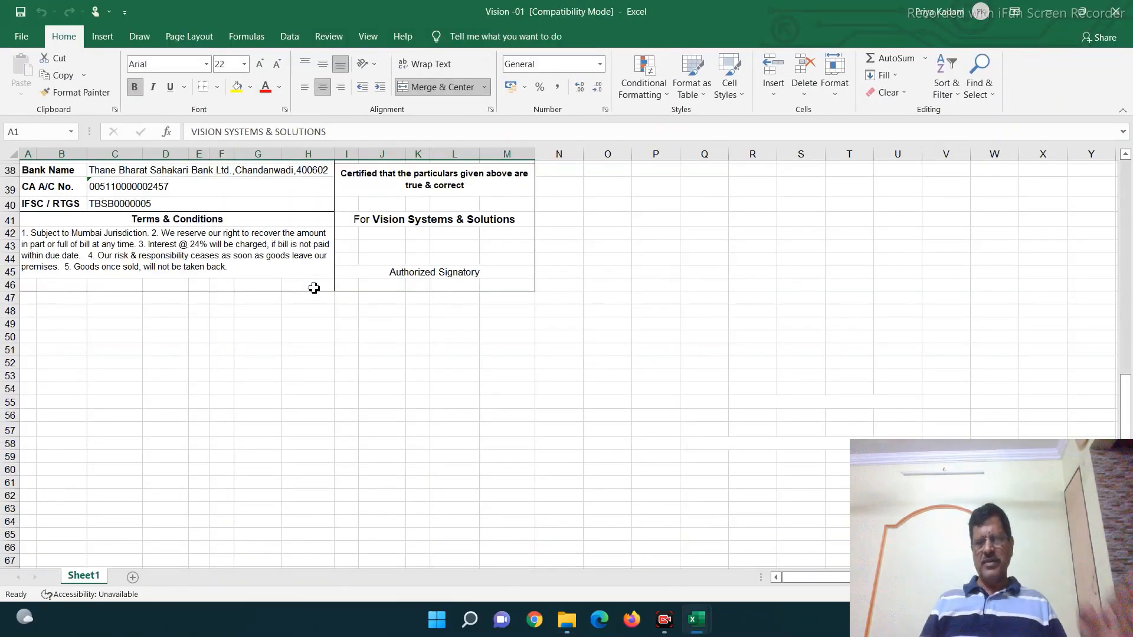
{"action": "scroll", "coordinate": [286, 265], "scroll_direction": "up", "scroll_amount": 12}
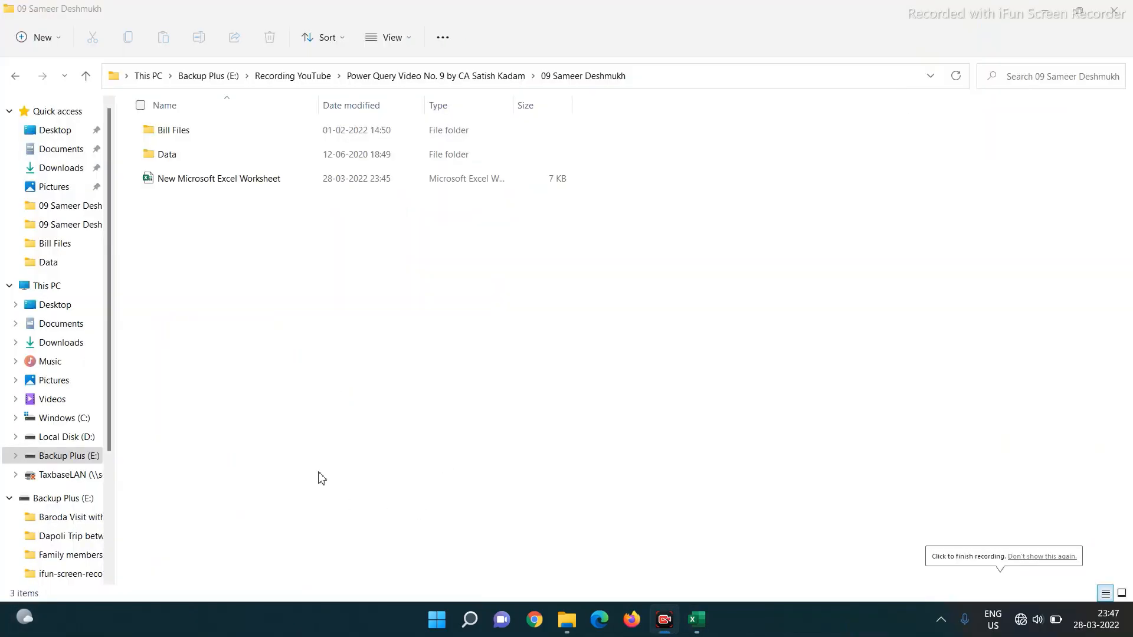
- Check the four Vision files in Data, then open New Microsoft Excel Worksheet from the project folder
{"action": "double_click", "coordinate": [169, 156]}
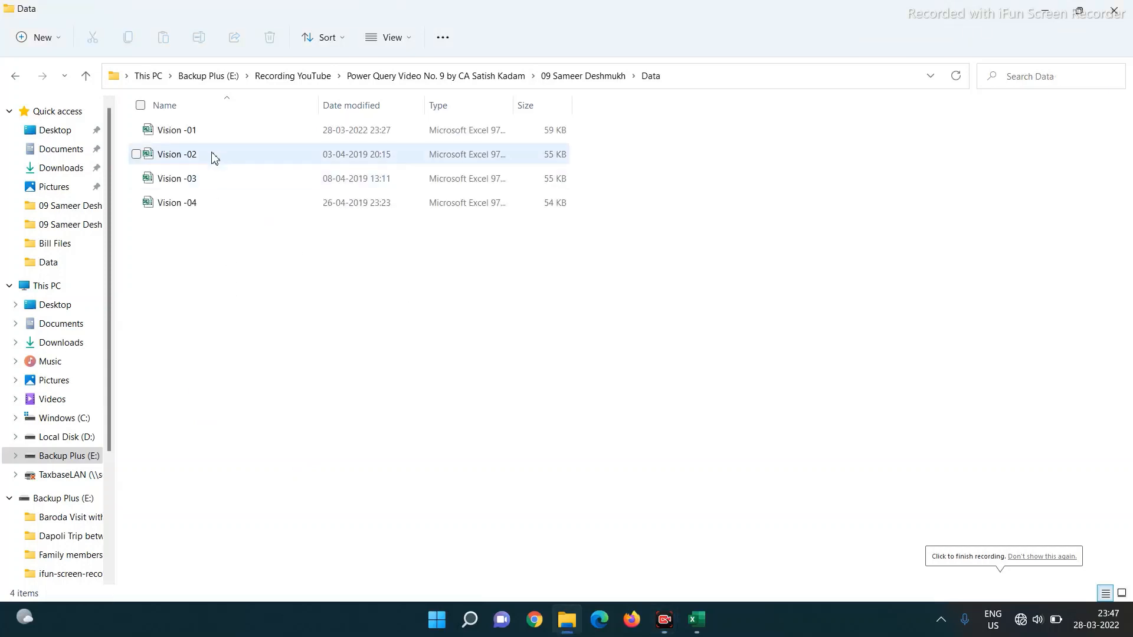
{"action": "left_click", "coordinate": [587, 77]}
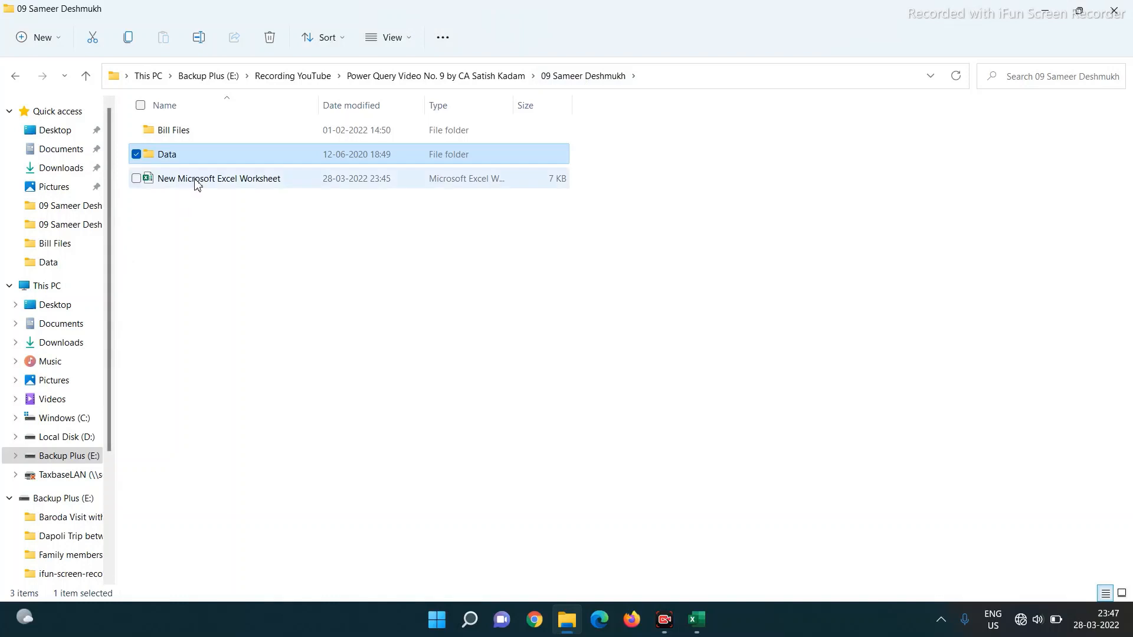
{"action": "left_click", "coordinate": [195, 178]}
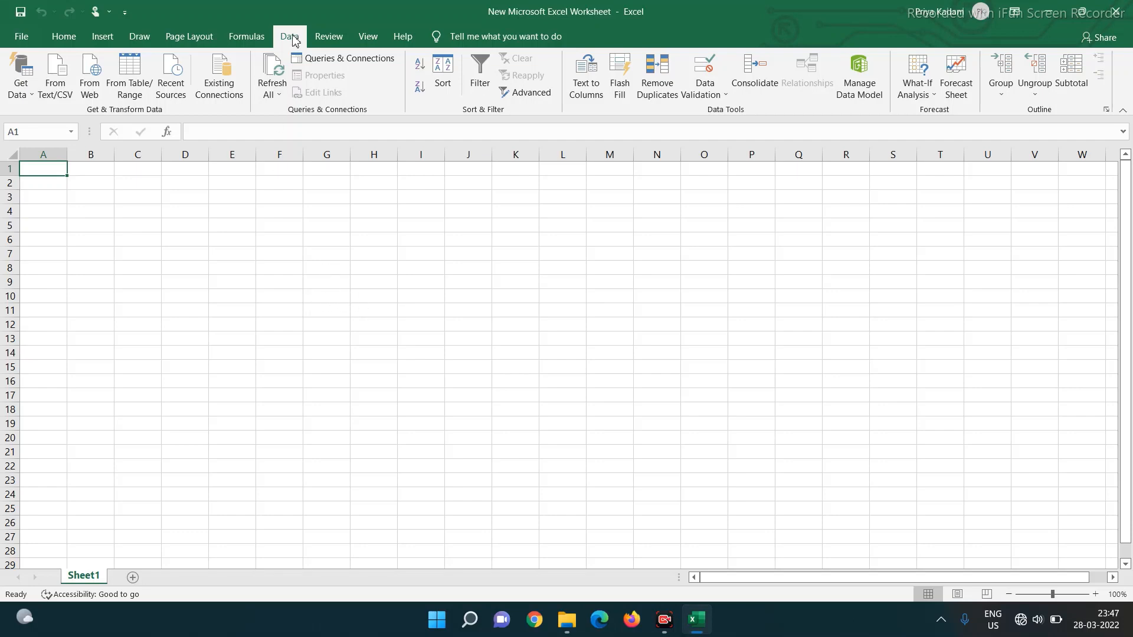
- Start a Get Data > From File > From Folder import
{"action": "left_click", "coordinate": [31, 96]}
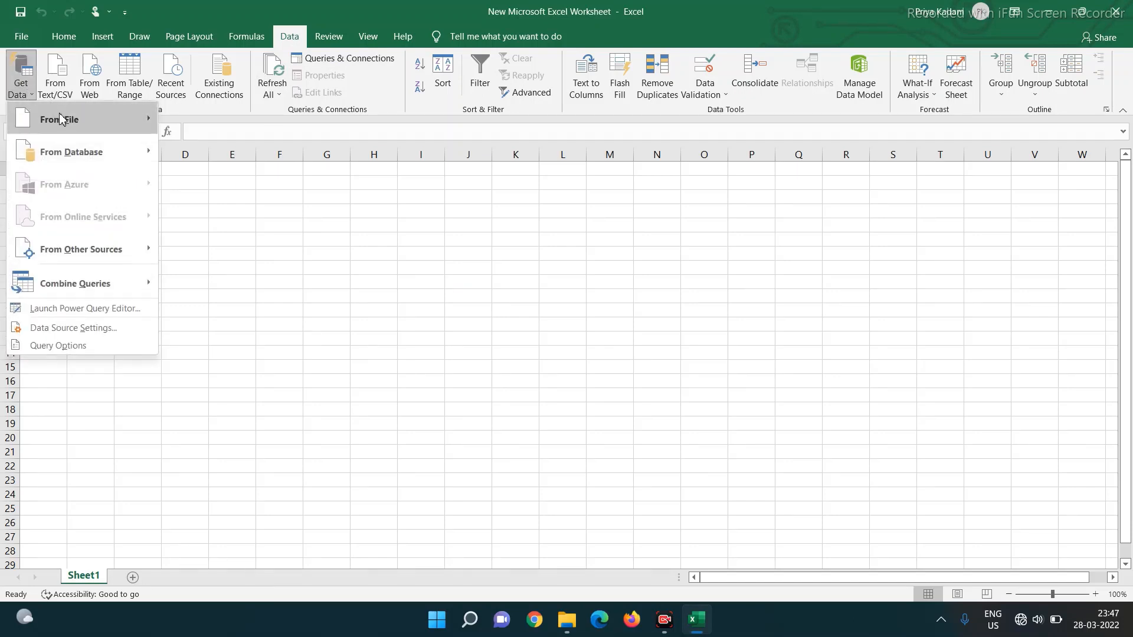
{"action": "mouse_move", "coordinate": [65, 119]}
{"action": "left_click", "coordinate": [206, 255]}
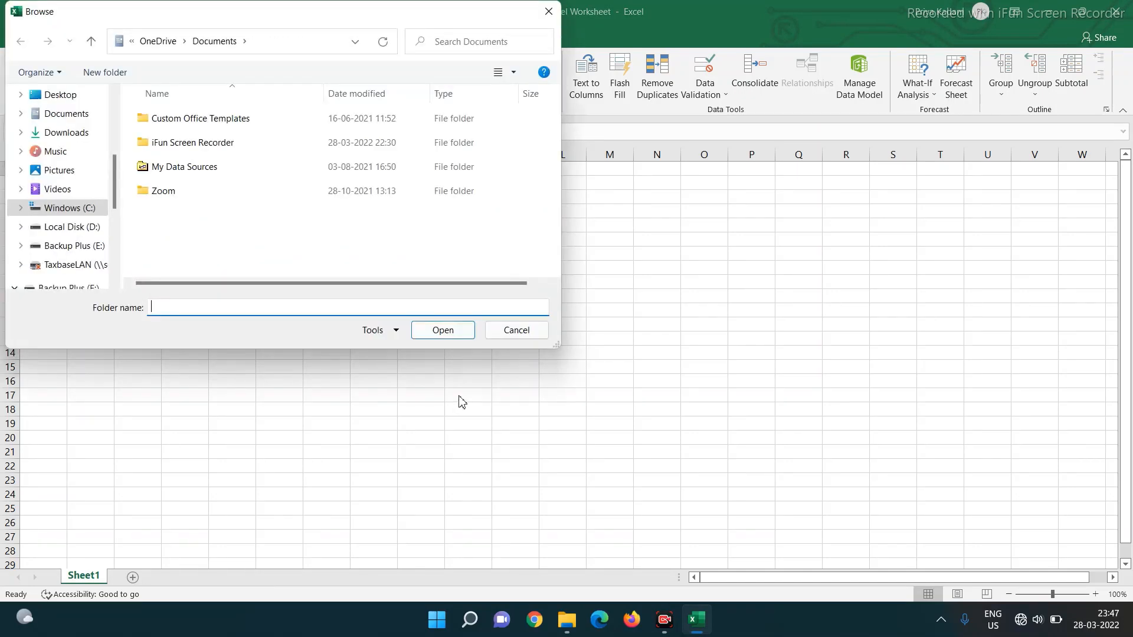
- Choose Backup Plus (E:) > Recording YouTube > Power Query Video No. 9 > Data as the source folder
{"action": "left_click", "coordinate": [74, 248]}
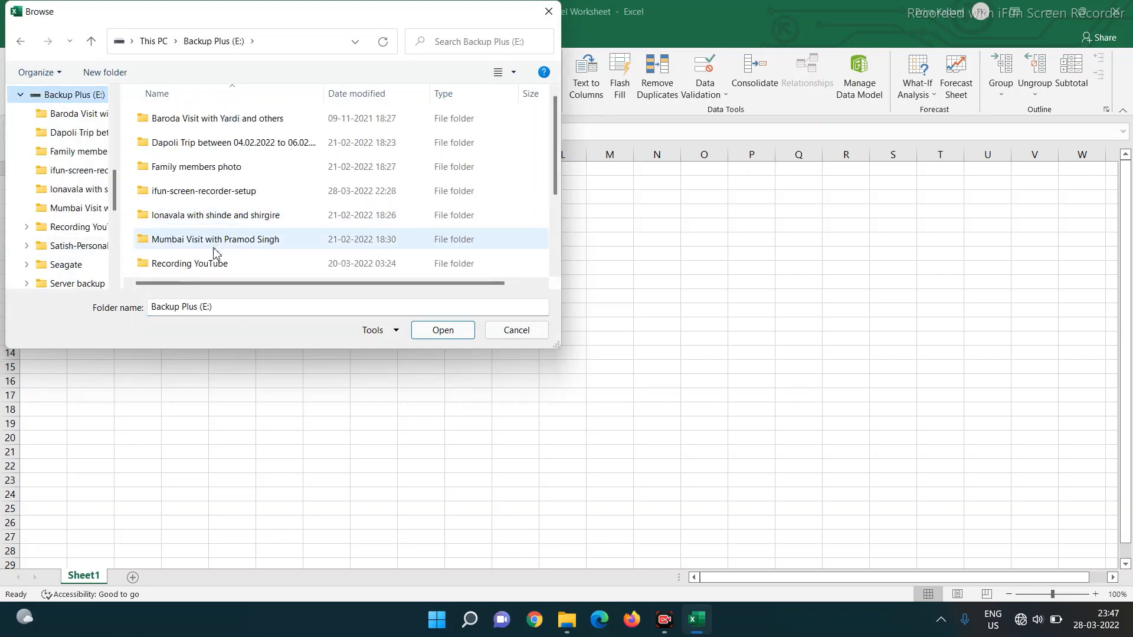
{"action": "double_click", "coordinate": [187, 265]}
{"action": "scroll", "coordinate": [191, 228], "scroll_direction": "down", "scroll_amount": 2}
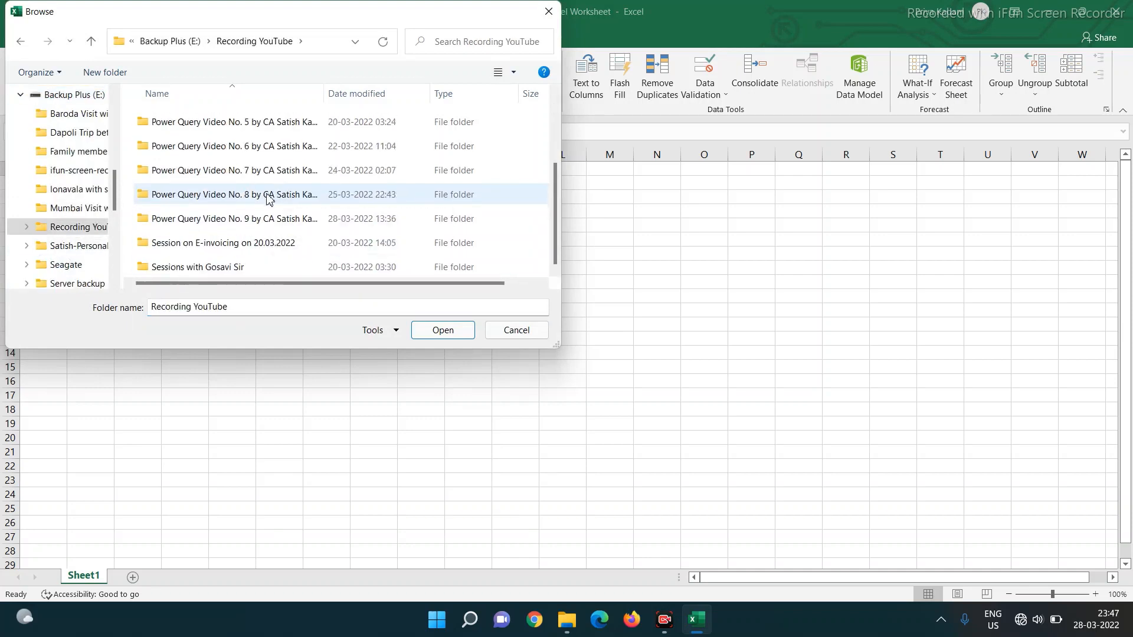
{"action": "left_click", "coordinate": [229, 225]}
{"action": "double_click", "coordinate": [229, 224]}
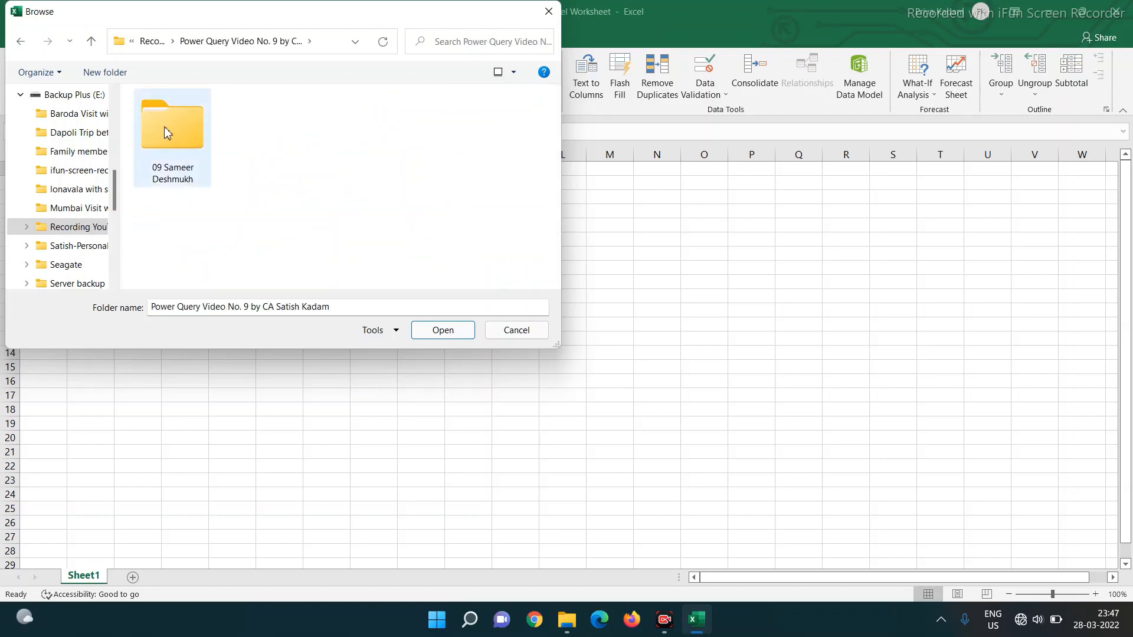
{"action": "double_click", "coordinate": [165, 131]}
{"action": "left_click", "coordinate": [165, 144]}
{"action": "double_click", "coordinate": [164, 145]}
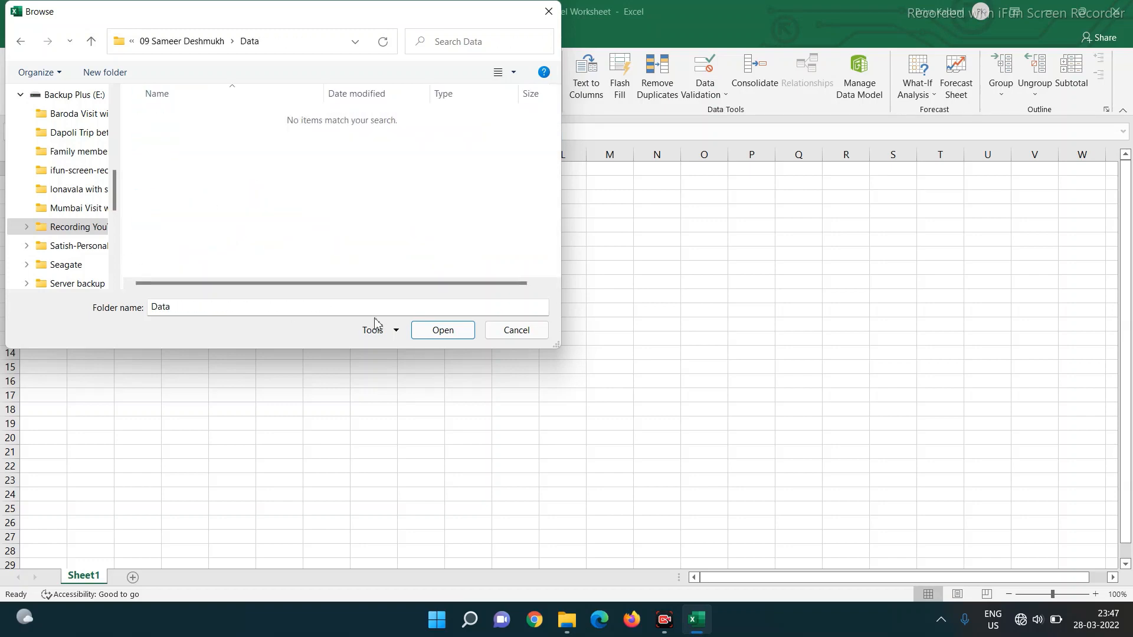
{"action": "left_click", "coordinate": [442, 332]}
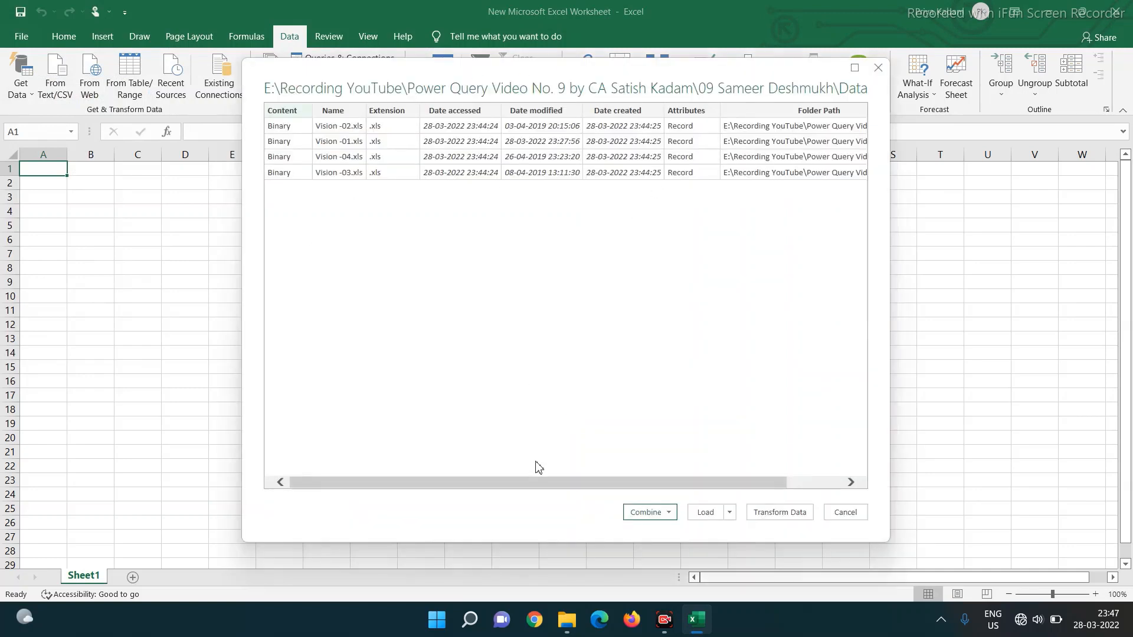
- Combine & Transform the four Vision files using Sheet1 as the sheet to extract
{"action": "left_click", "coordinate": [668, 512]}
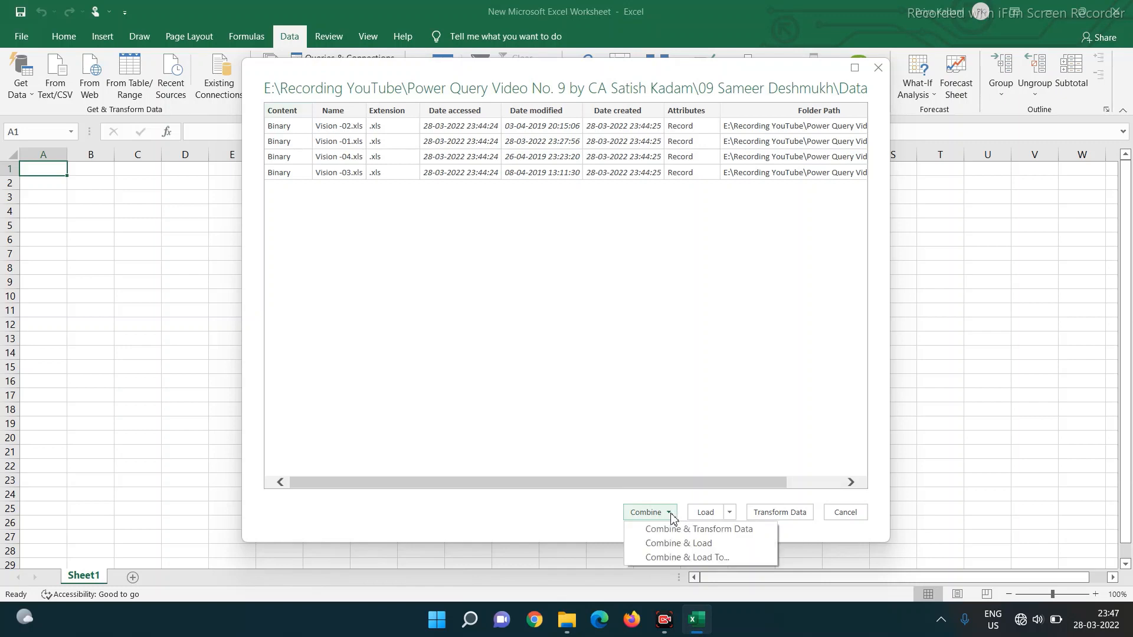
{"action": "left_click", "coordinate": [666, 536]}
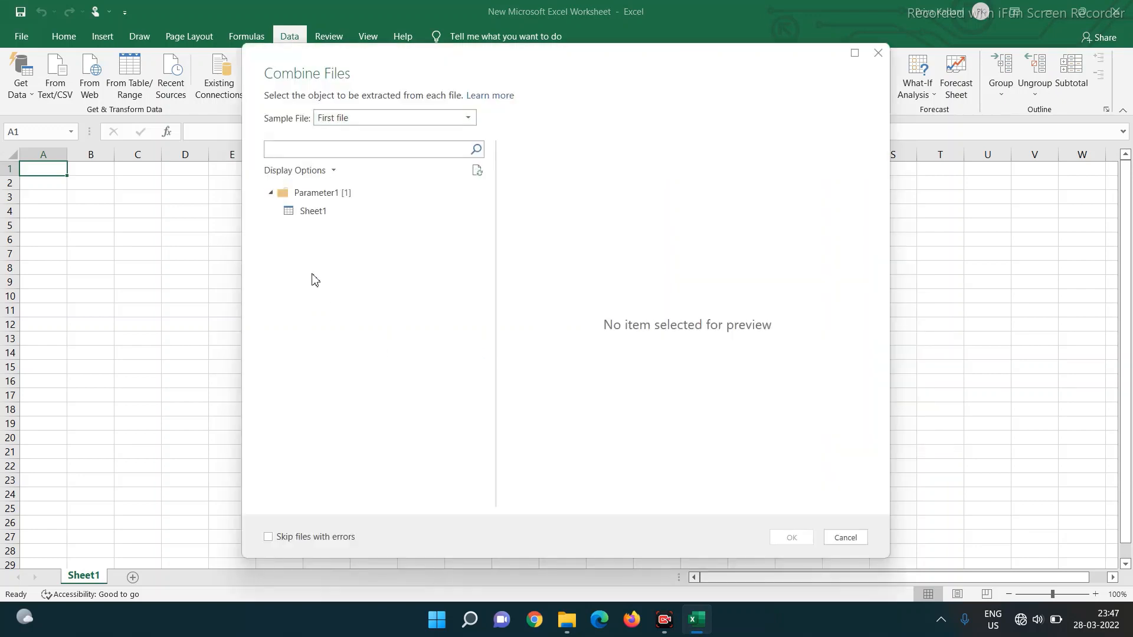
{"action": "left_click", "coordinate": [312, 212]}
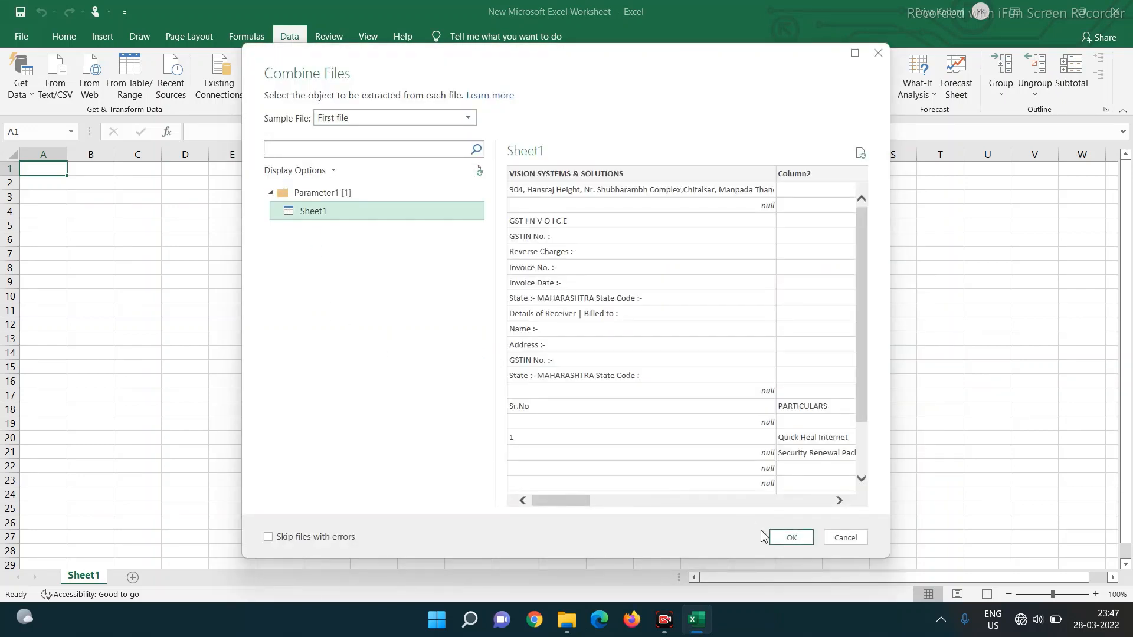
{"action": "left_click", "coordinate": [791, 537]}
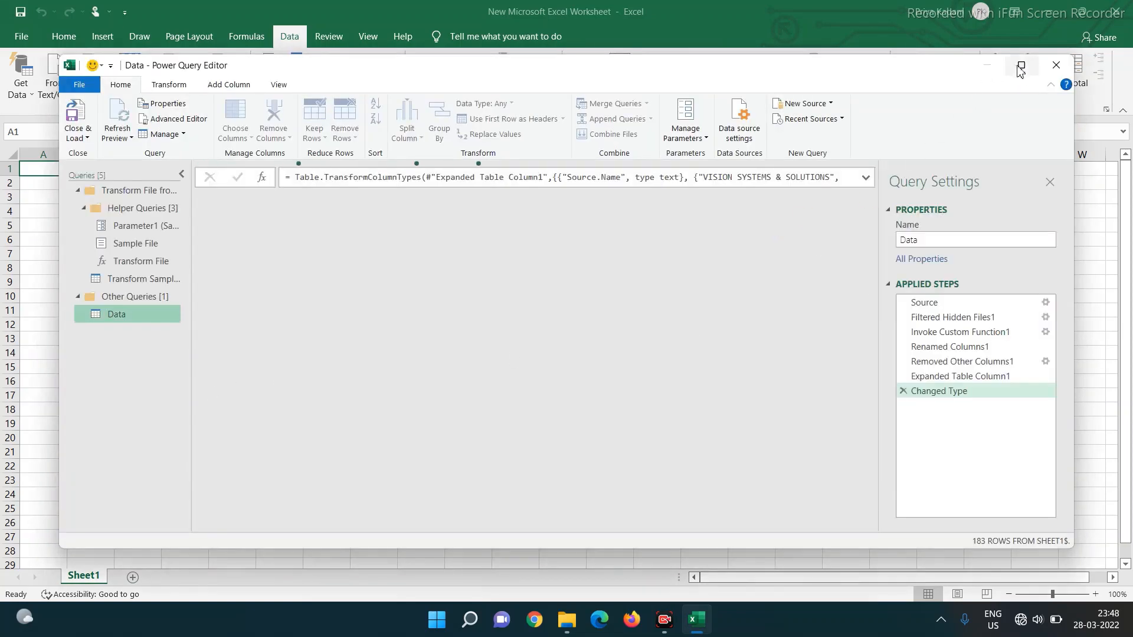
- Maximize the Power Query Editor and use the first row of the Data query as headers
{"action": "left_click", "coordinate": [1021, 65]}
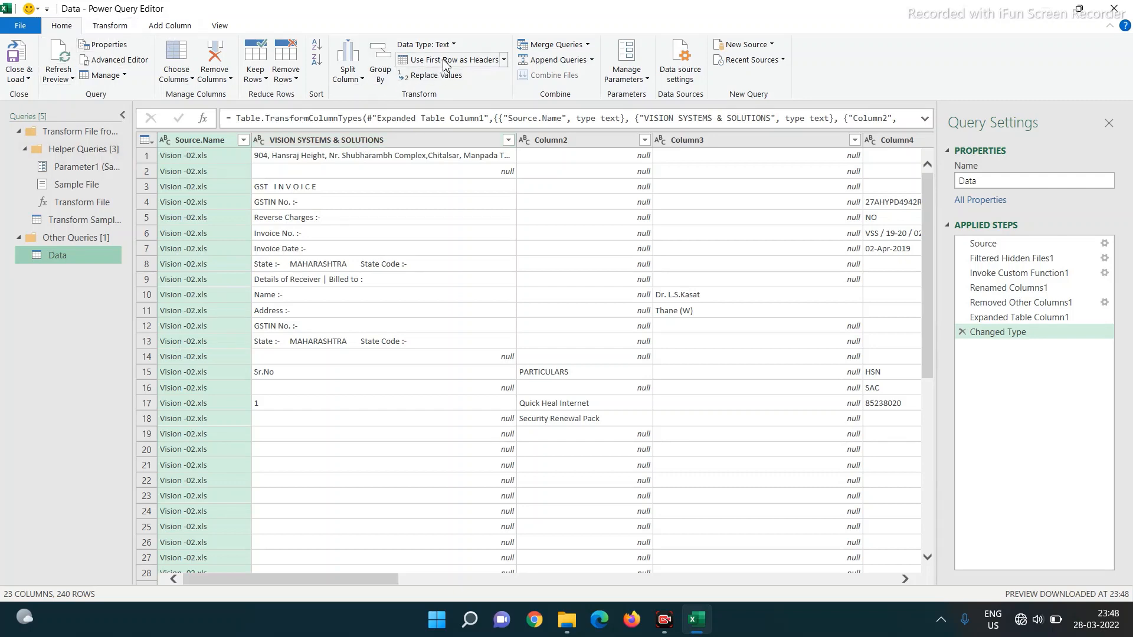
{"action": "left_click", "coordinate": [488, 61]}
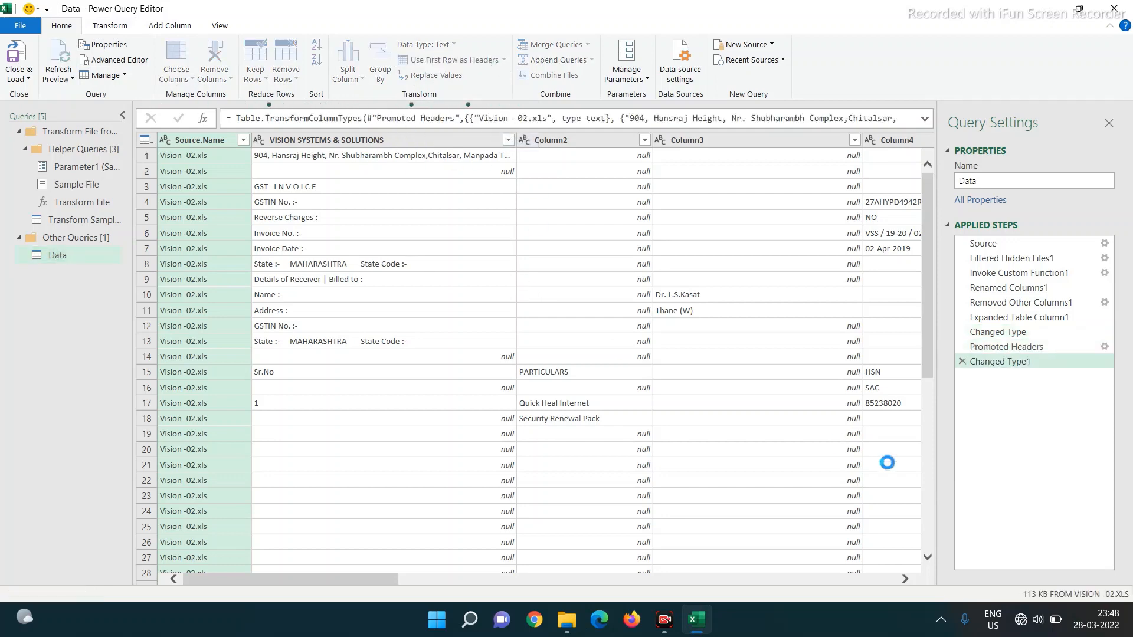
- Delete the Changed Type1 step and apply Use Headers as First Row
{"action": "left_click", "coordinate": [963, 362]}
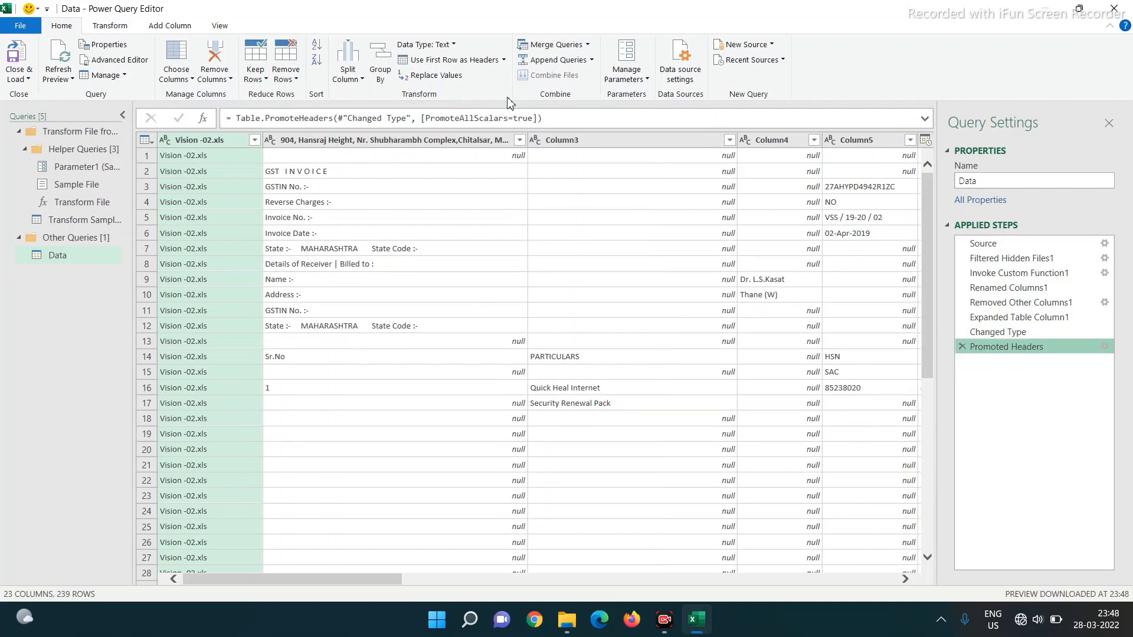
{"action": "left_click", "coordinate": [504, 60]}
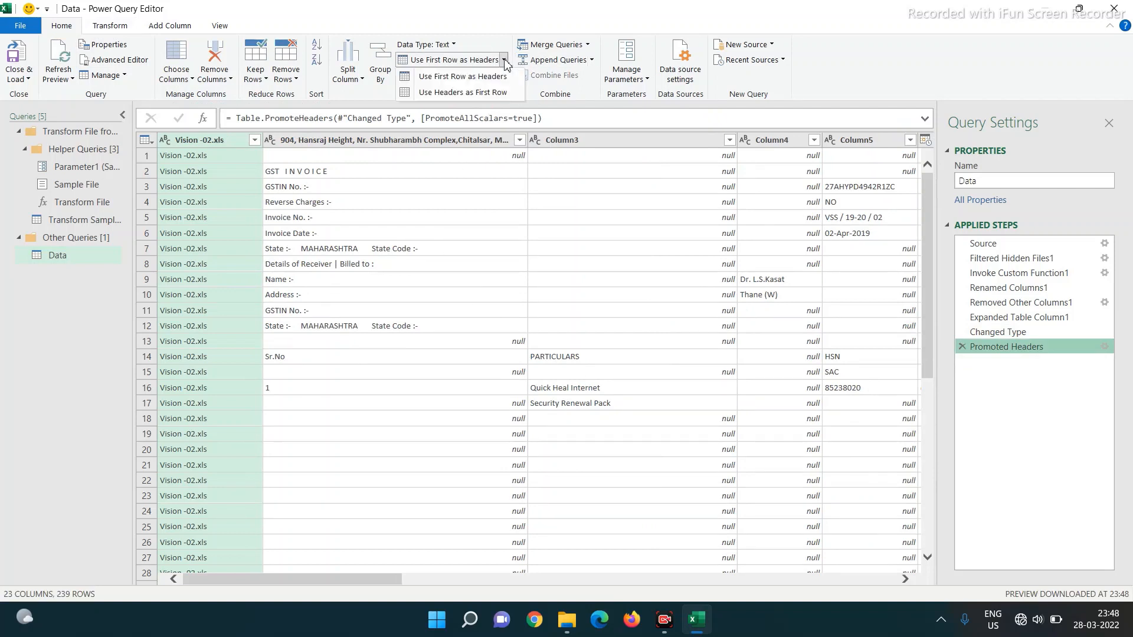
{"action": "left_click", "coordinate": [485, 92]}
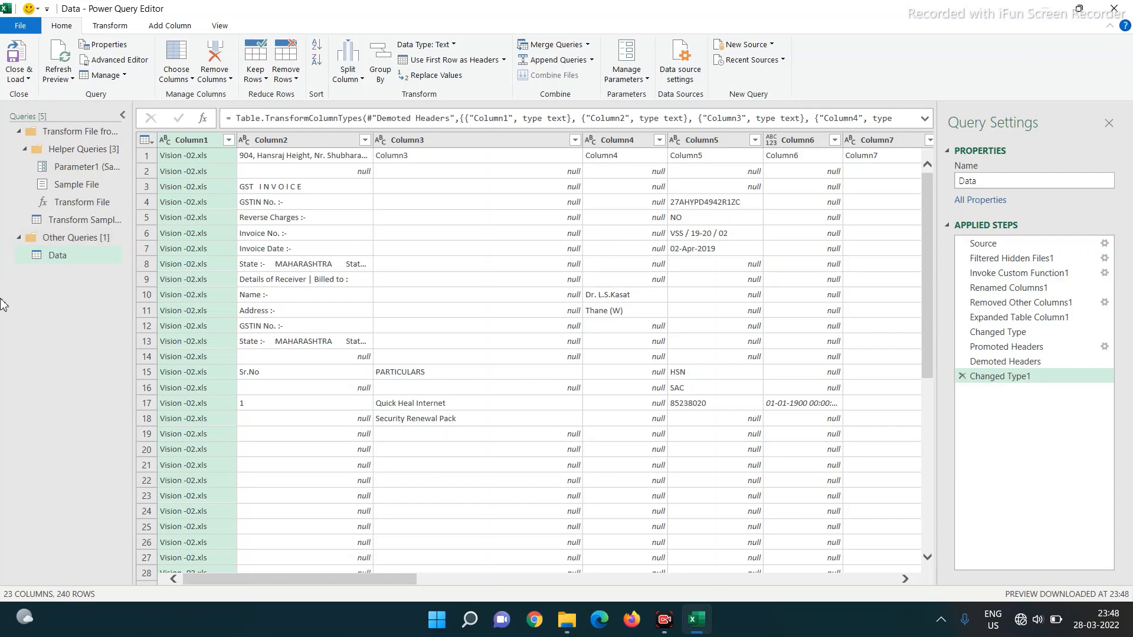
- Select Column2, Column4, Column5, Column10 and Column14, then apply Remove Other Columns
{"action": "left_click", "coordinate": [271, 143]}
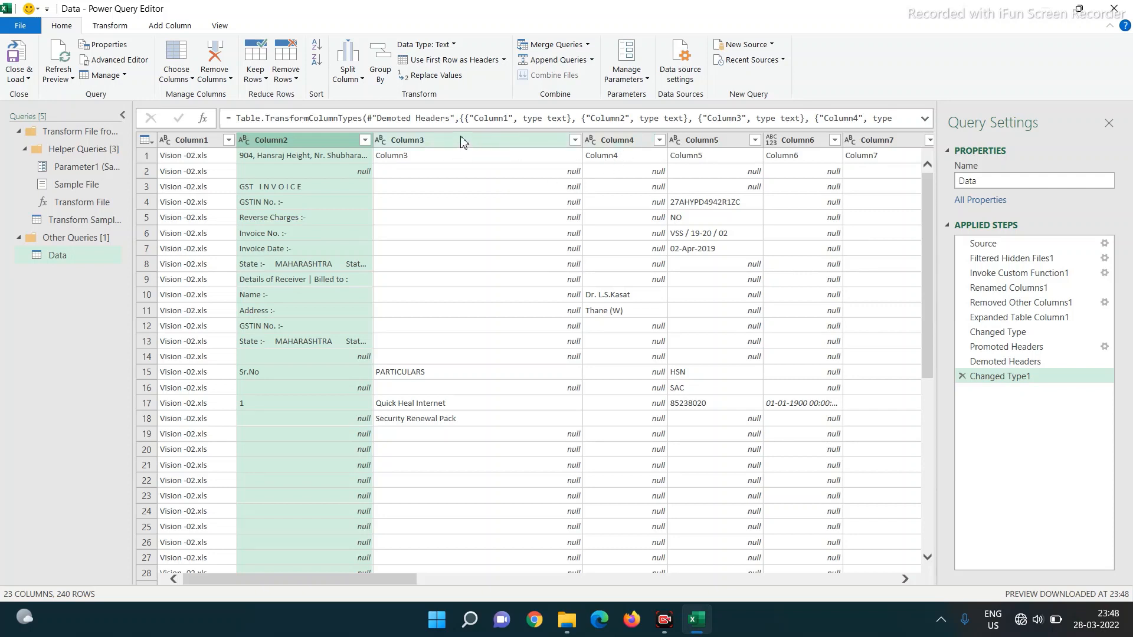
{"action": "left_click", "coordinate": [618, 140], "text": "ctrl"}
{"action": "left_click", "coordinate": [708, 141], "text": "ctrl"}
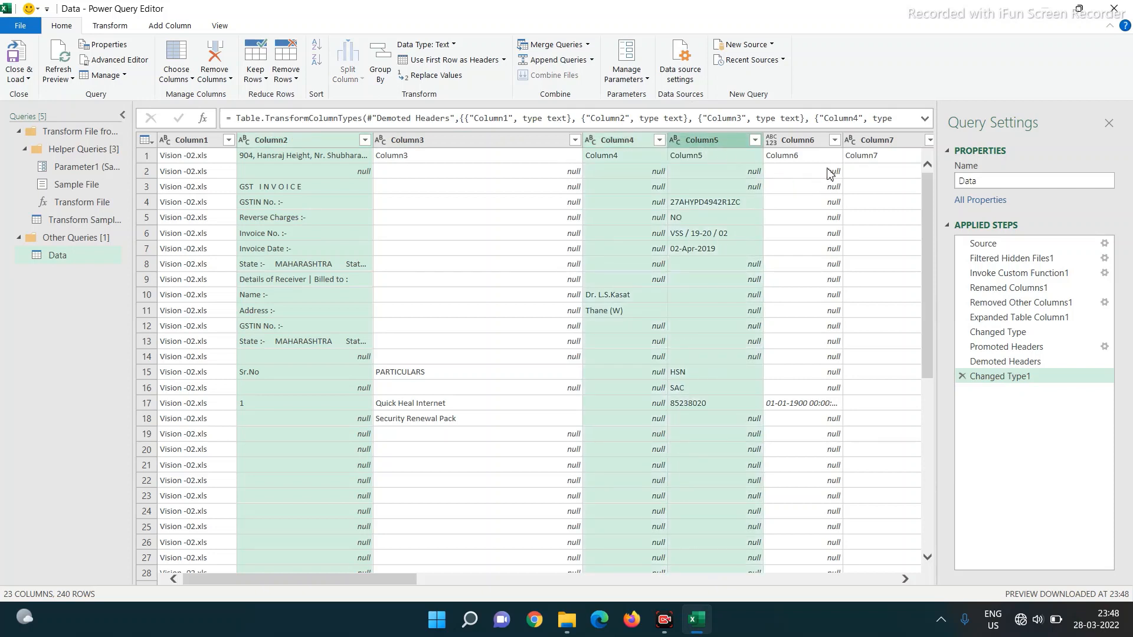
{"action": "left_click", "coordinate": [905, 579]}
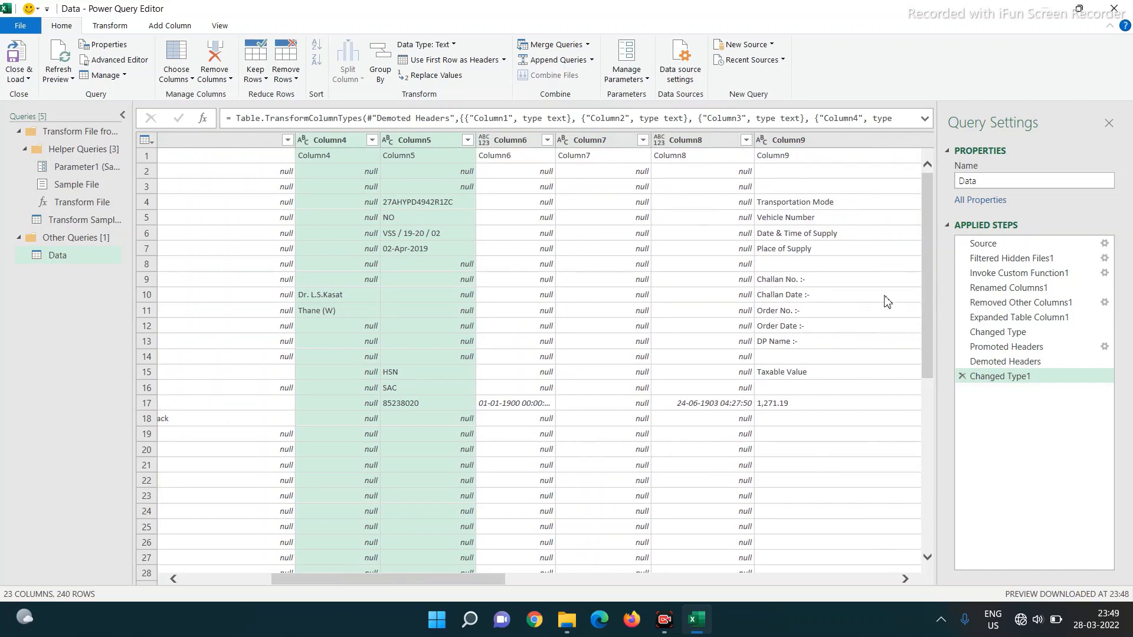
{"action": "left_click", "coordinate": [905, 579]}
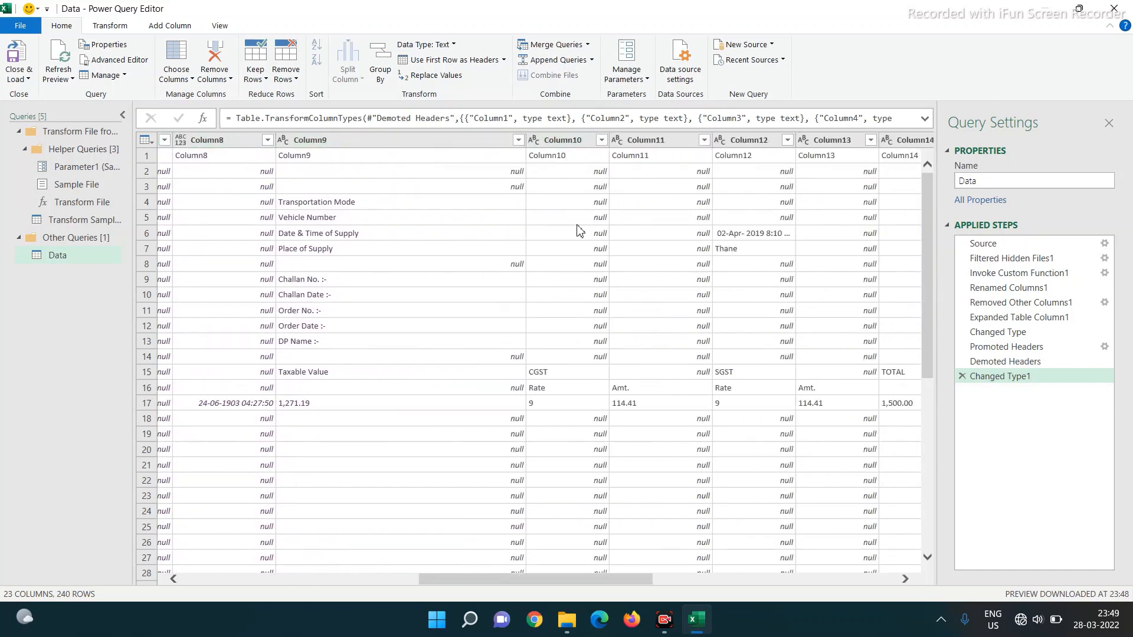
{"action": "left_click", "coordinate": [549, 141]}
{"action": "left_click", "coordinate": [911, 141], "text": "ctrl"}
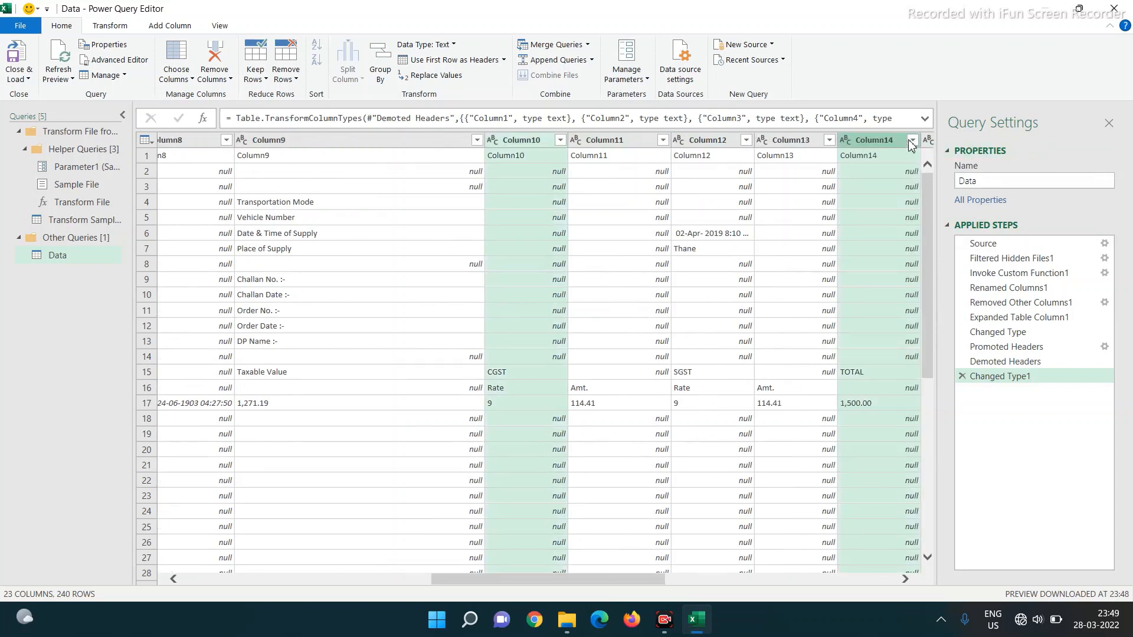
{"action": "right_click", "coordinate": [869, 144]}
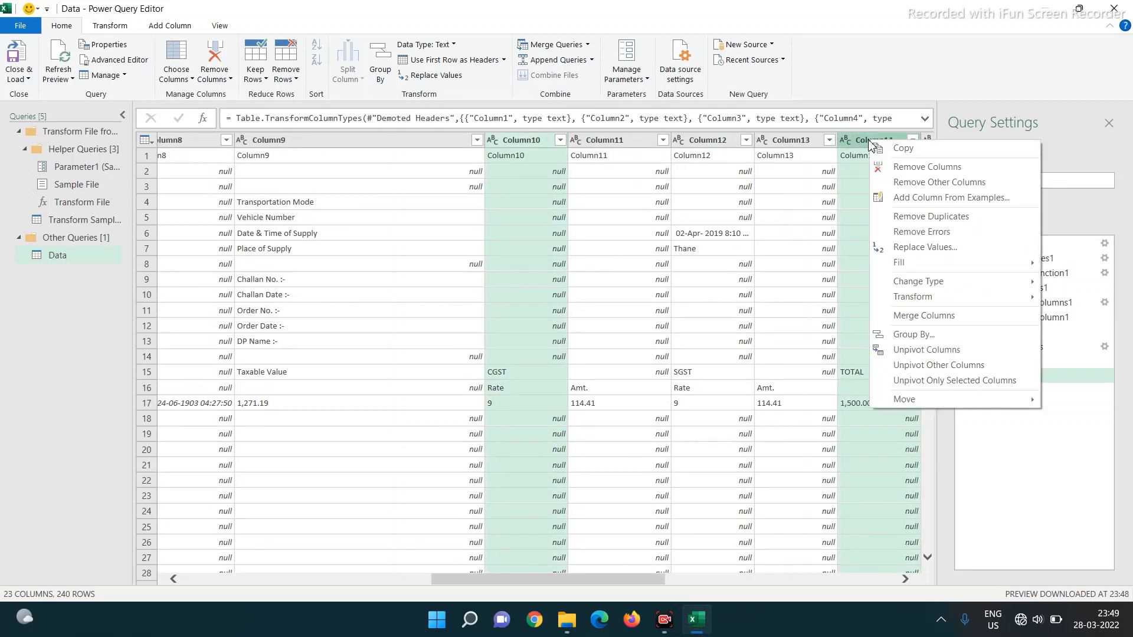
{"action": "left_click", "coordinate": [895, 183]}
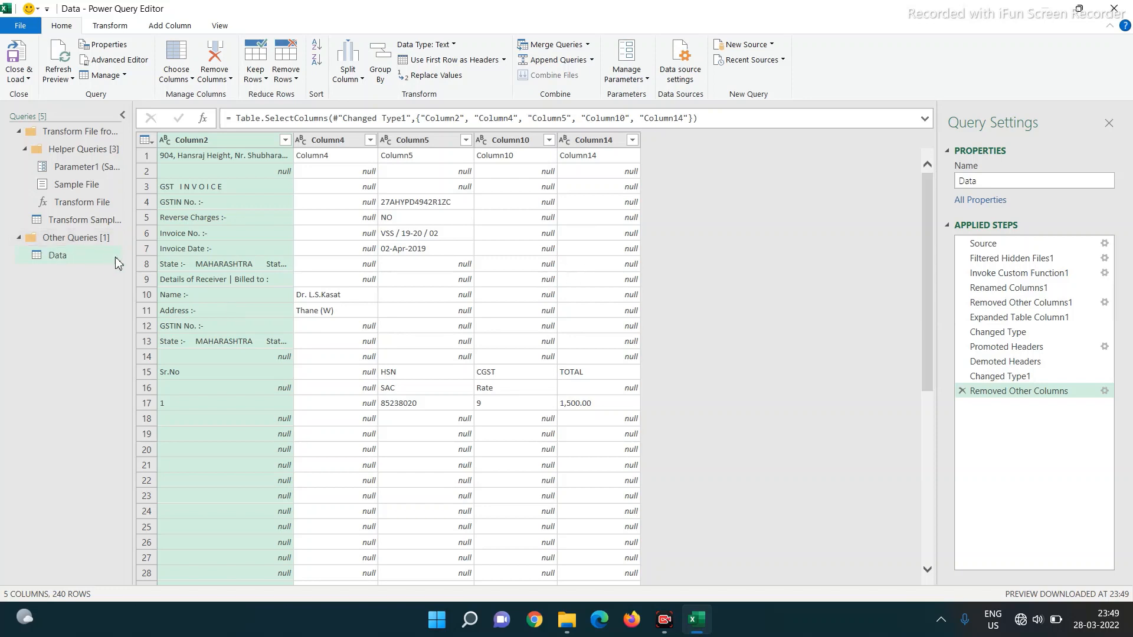
{"action": "left_click", "coordinate": [188, 237]}
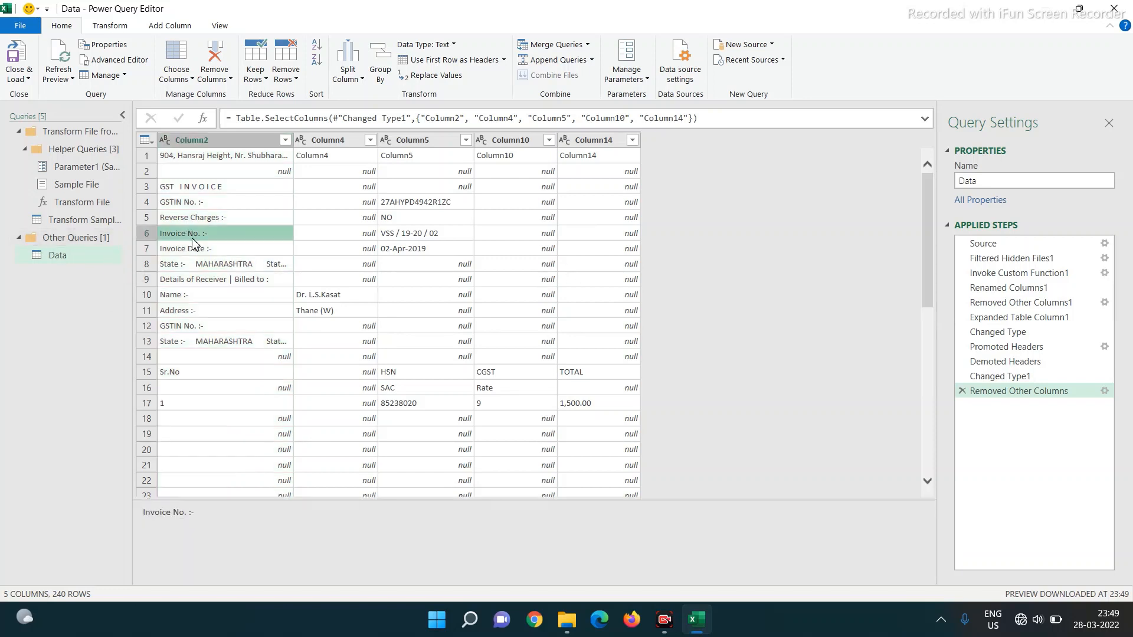
{"action": "left_click", "coordinate": [422, 235]}
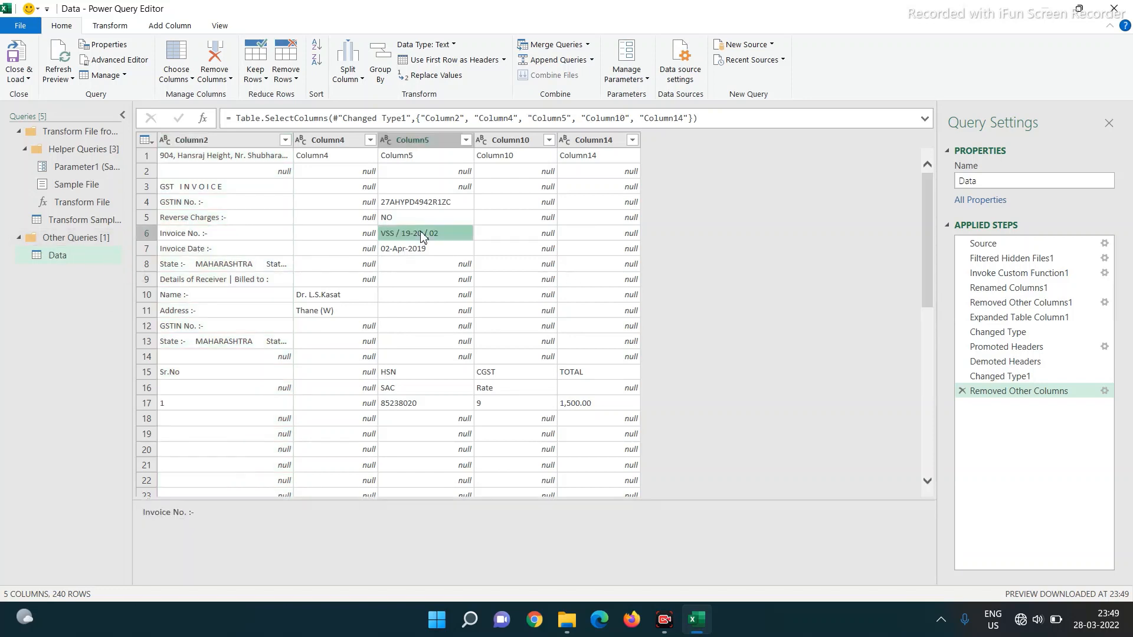
{"action": "left_click", "coordinate": [183, 298]}
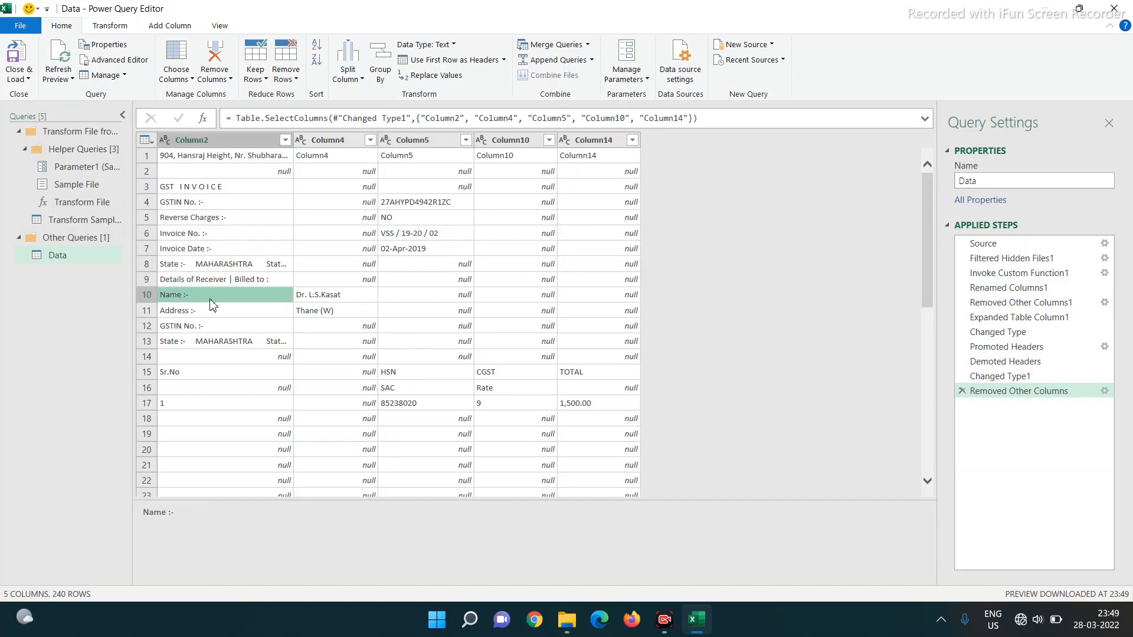
{"action": "left_click", "coordinate": [319, 298]}
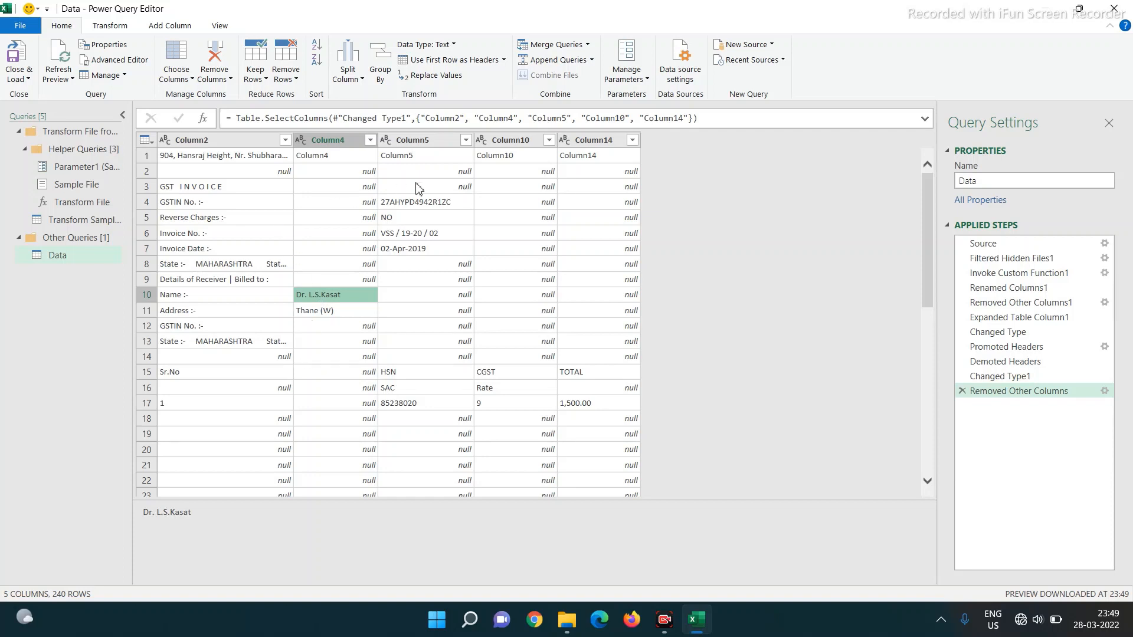
{"action": "scroll", "coordinate": [386, 217], "scroll_direction": "down", "scroll_amount": 2}
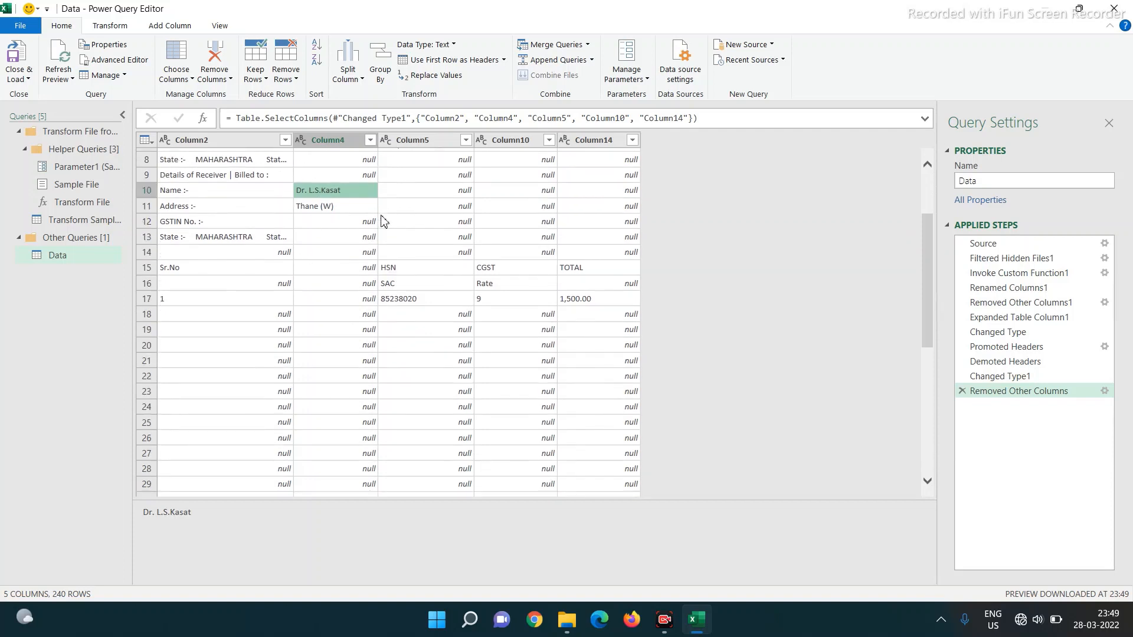
{"action": "scroll", "coordinate": [256, 208], "scroll_direction": "up", "scroll_amount": 2}
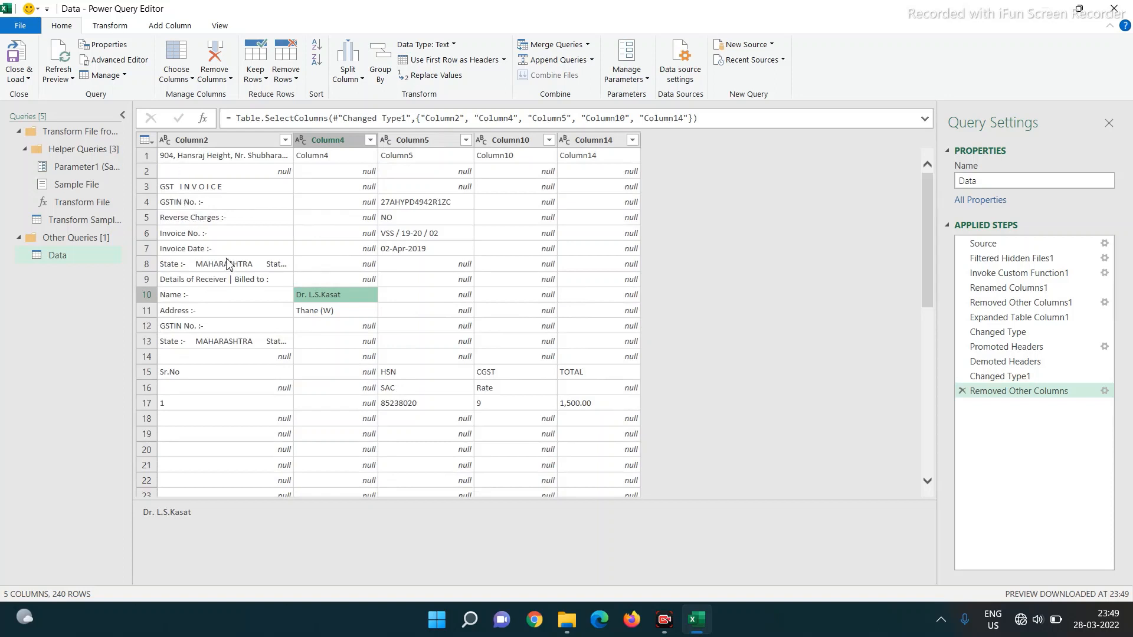
{"action": "scroll", "coordinate": [324, 278], "scroll_direction": "down", "scroll_amount": 6}
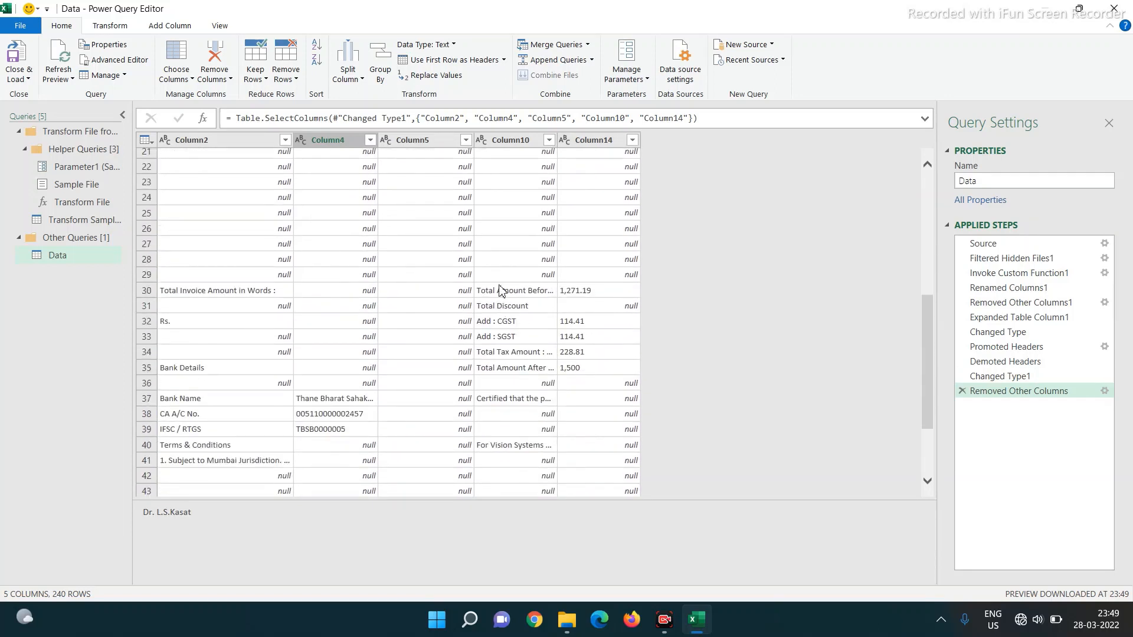
{"action": "left_click", "coordinate": [505, 291]}
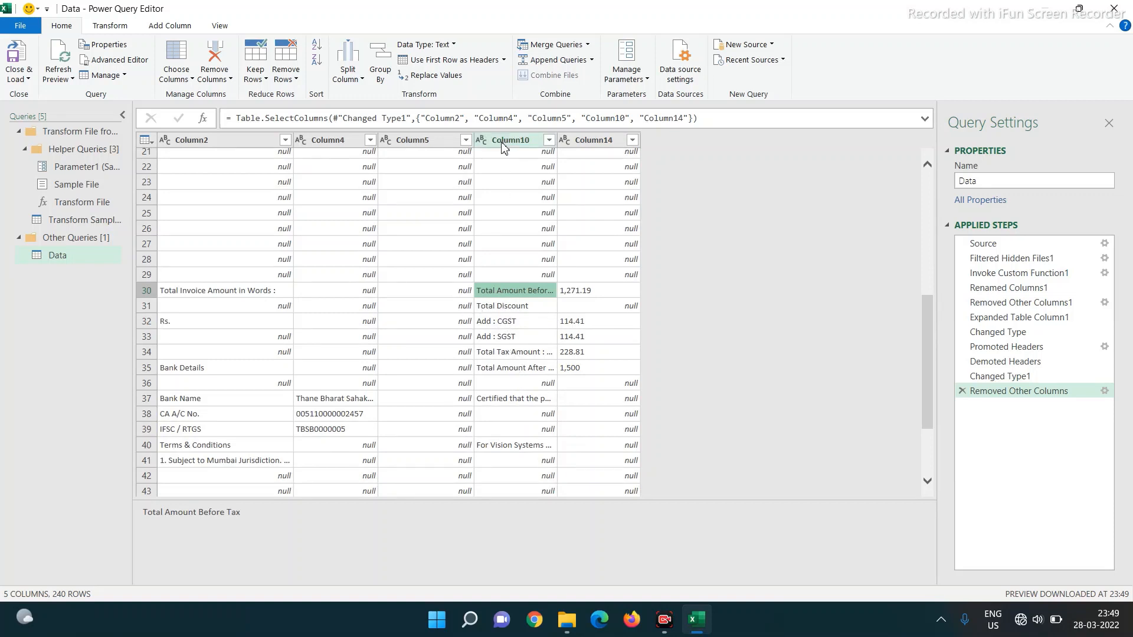
{"action": "left_click", "coordinate": [181, 295]}
{"action": "left_click", "coordinate": [177, 323]}
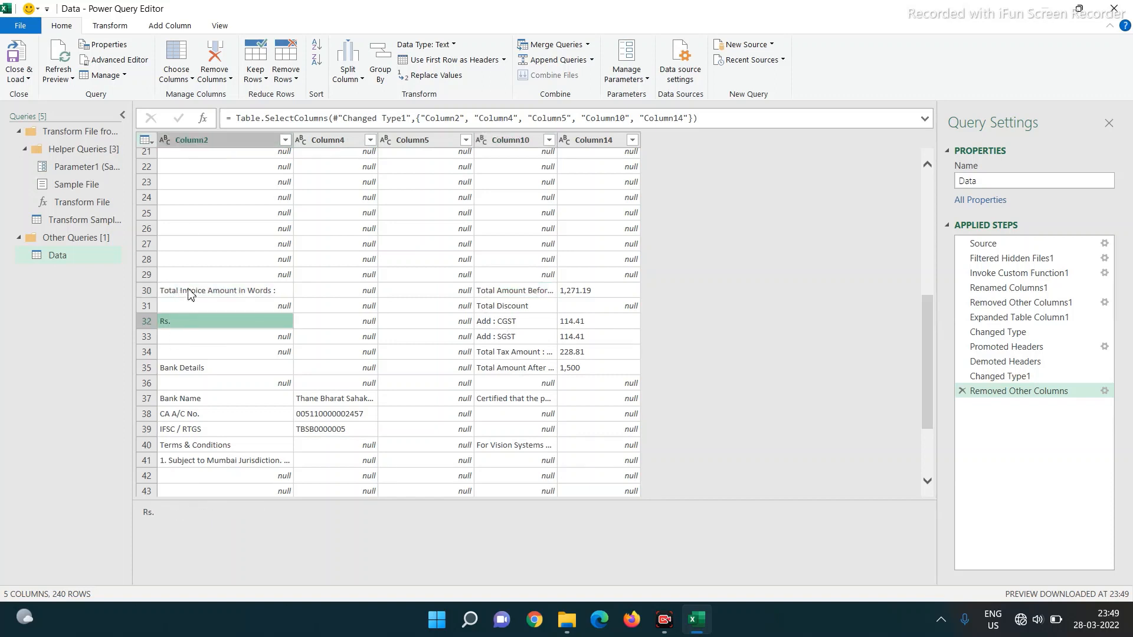
{"action": "left_click", "coordinate": [192, 294]}
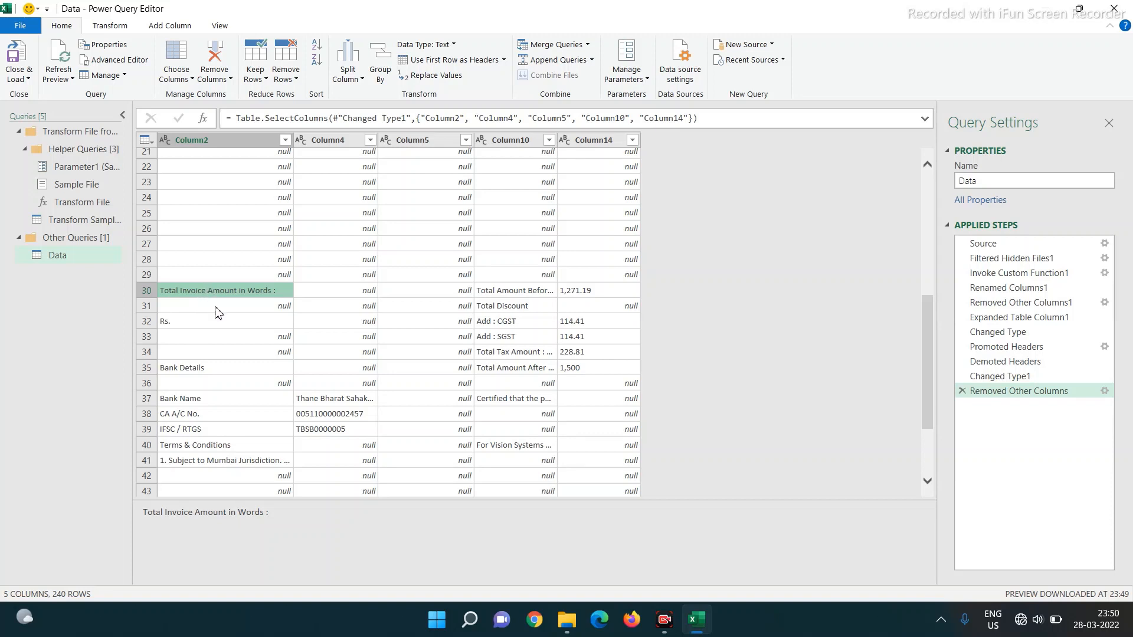
- Use Replace Values in Column2 to turn 'Total Invoice Amount in Words :' and 'Rs.' into null
{"action": "left_click", "coordinate": [100, 28]}
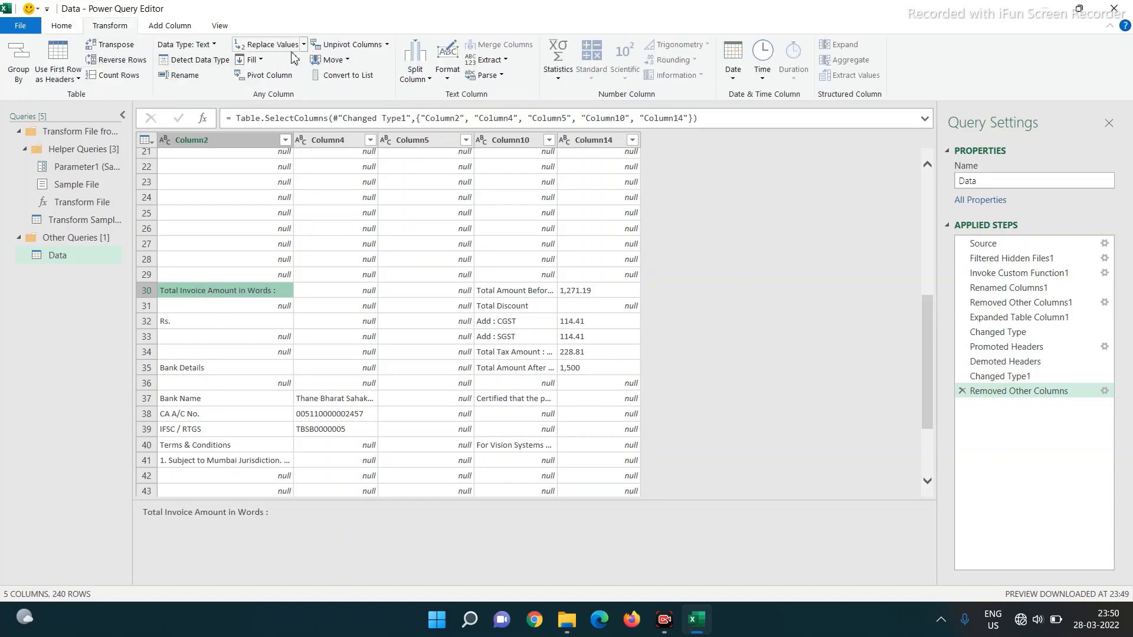
{"action": "left_click", "coordinate": [268, 44]}
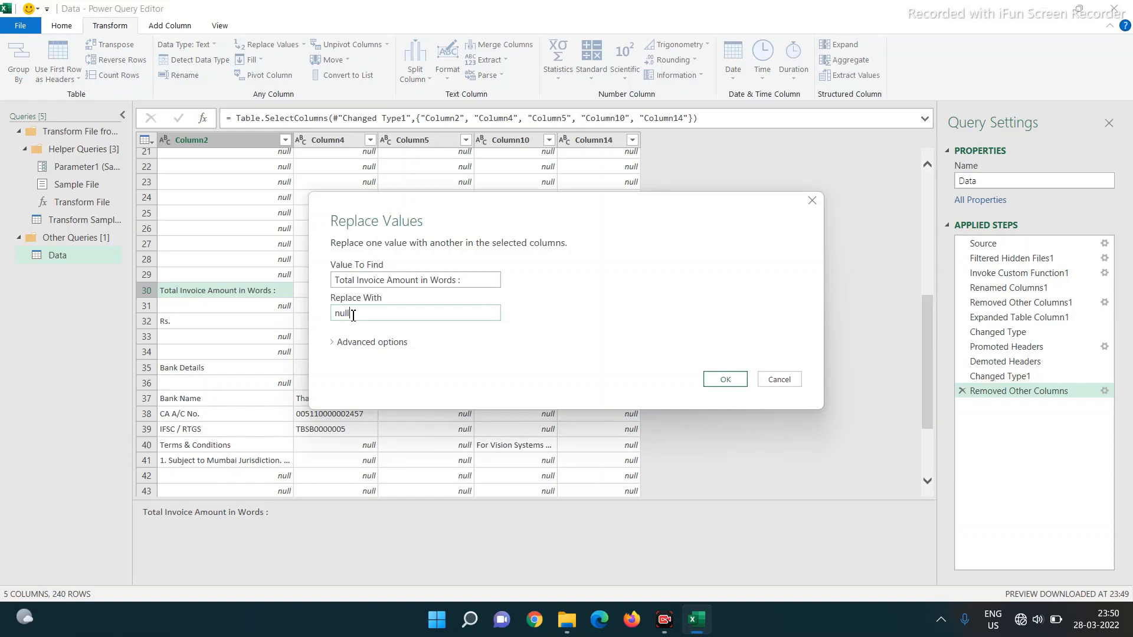
{"action": "left_click", "coordinate": [729, 381]}
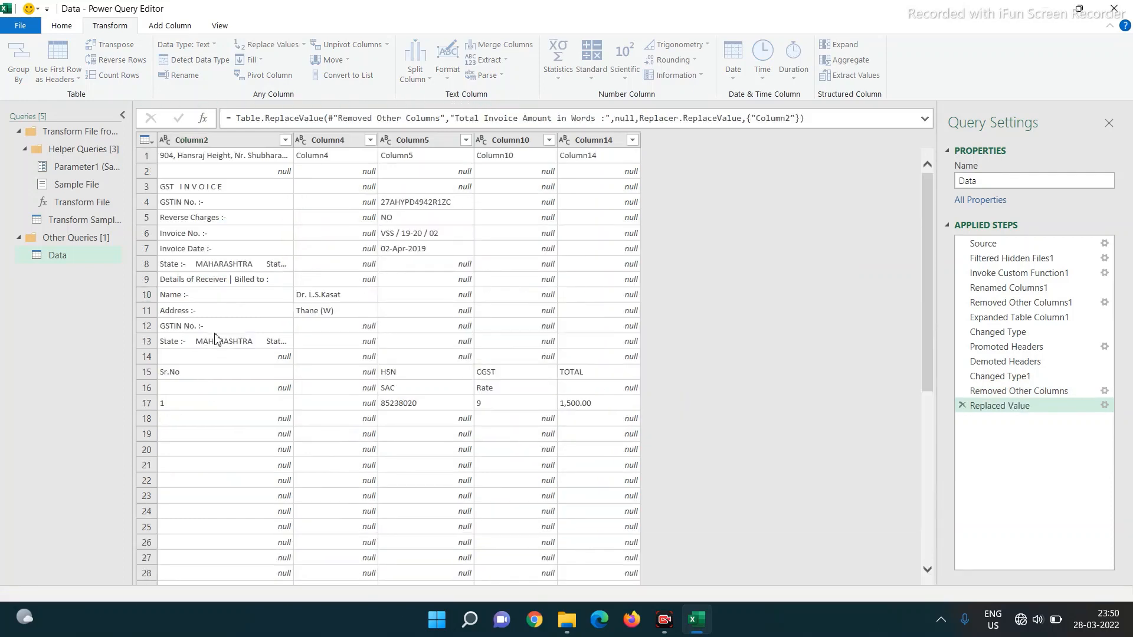
{"action": "scroll", "coordinate": [217, 339], "scroll_direction": "down", "scroll_amount": 6}
{"action": "left_click", "coordinate": [175, 302]}
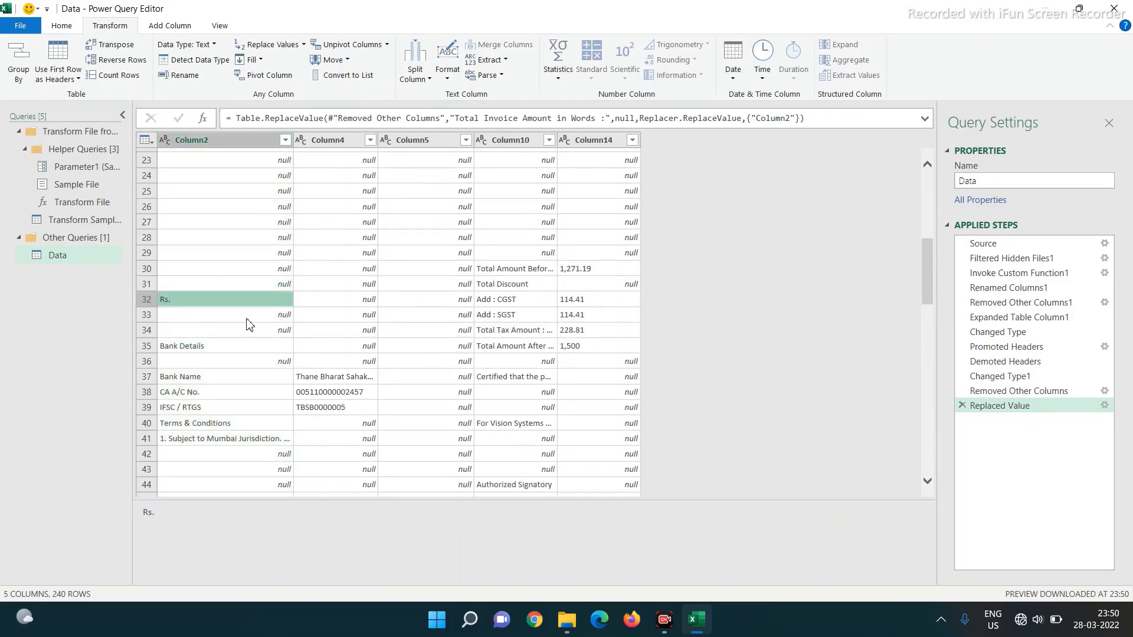
{"action": "left_click", "coordinate": [265, 45]}
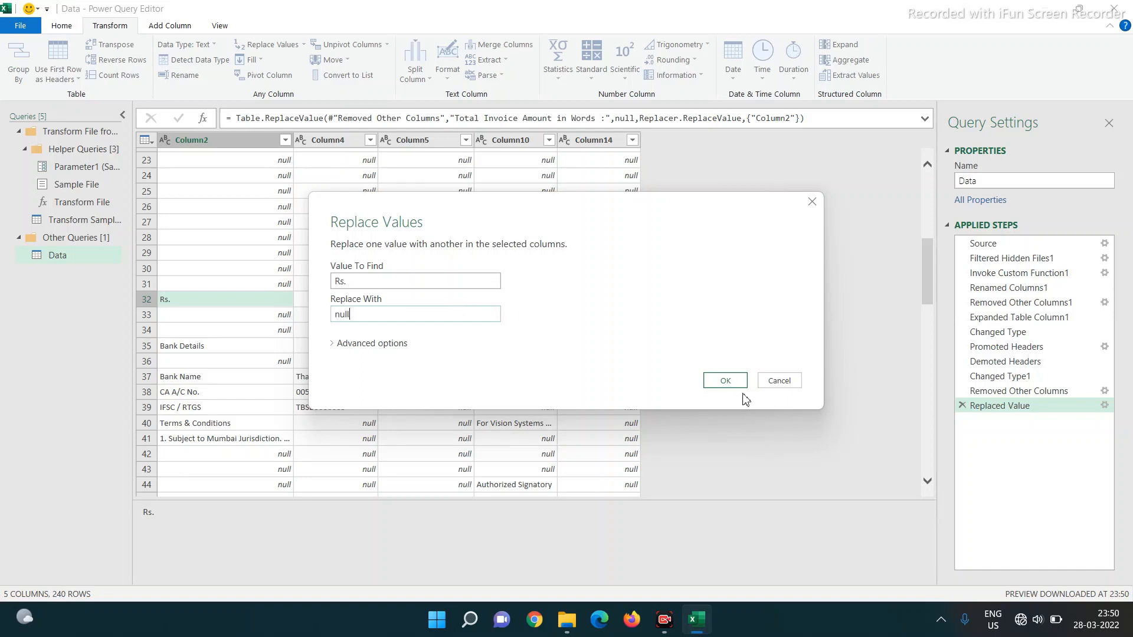
{"action": "left_click", "coordinate": [726, 380]}
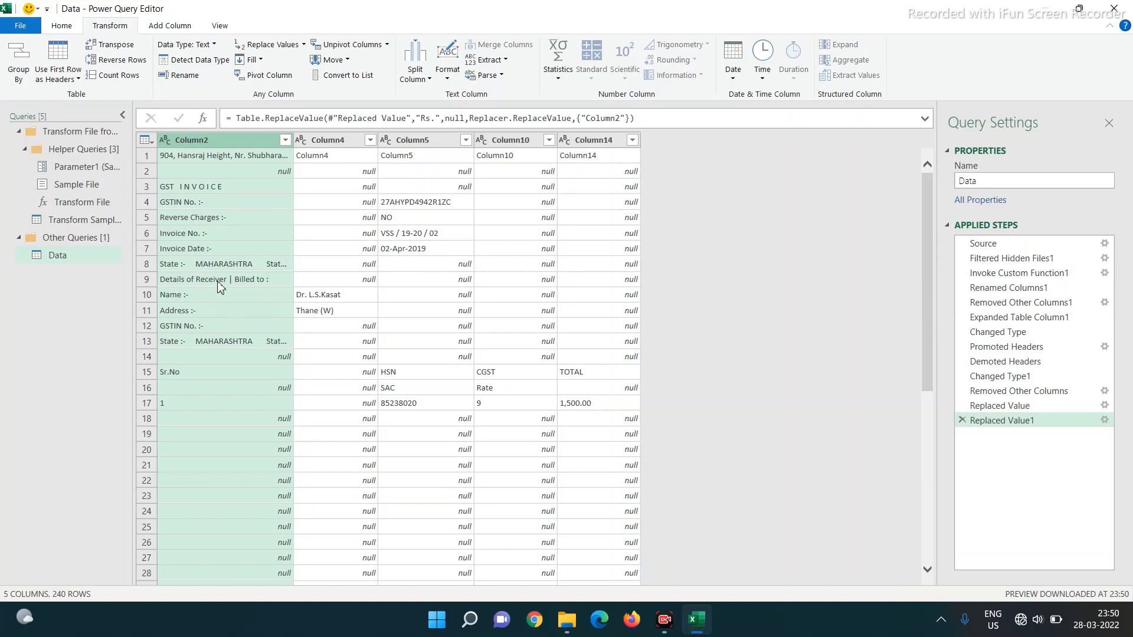
- Merge Column2 and Column10 into one column with no separator
{"action": "left_click", "coordinate": [174, 234]}
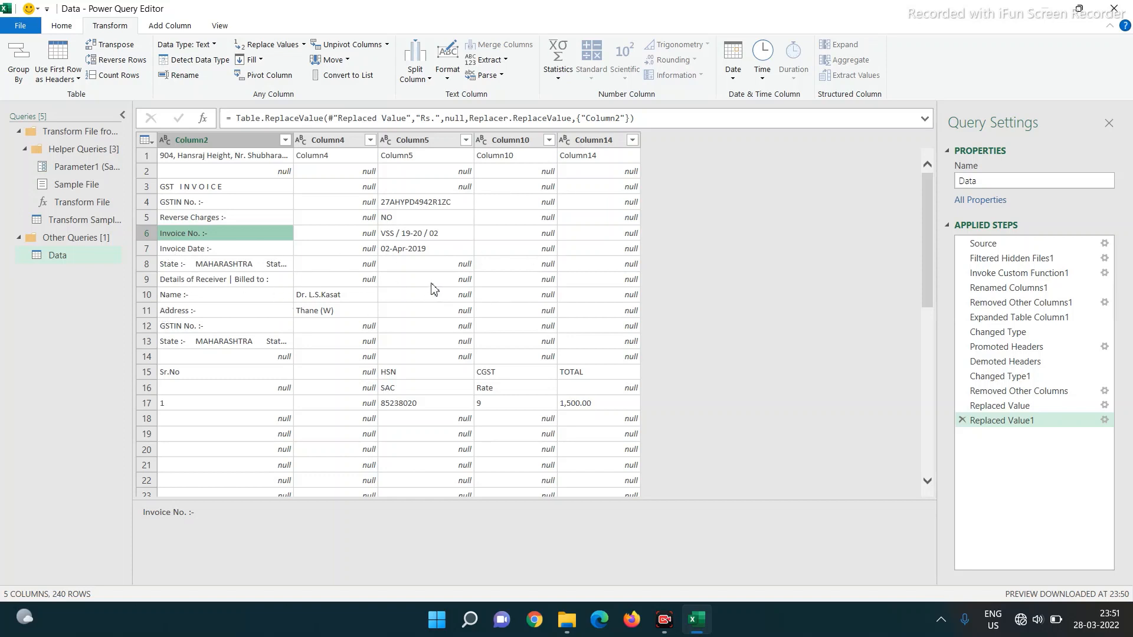
{"action": "scroll", "coordinate": [463, 287], "scroll_direction": "down", "scroll_amount": 1}
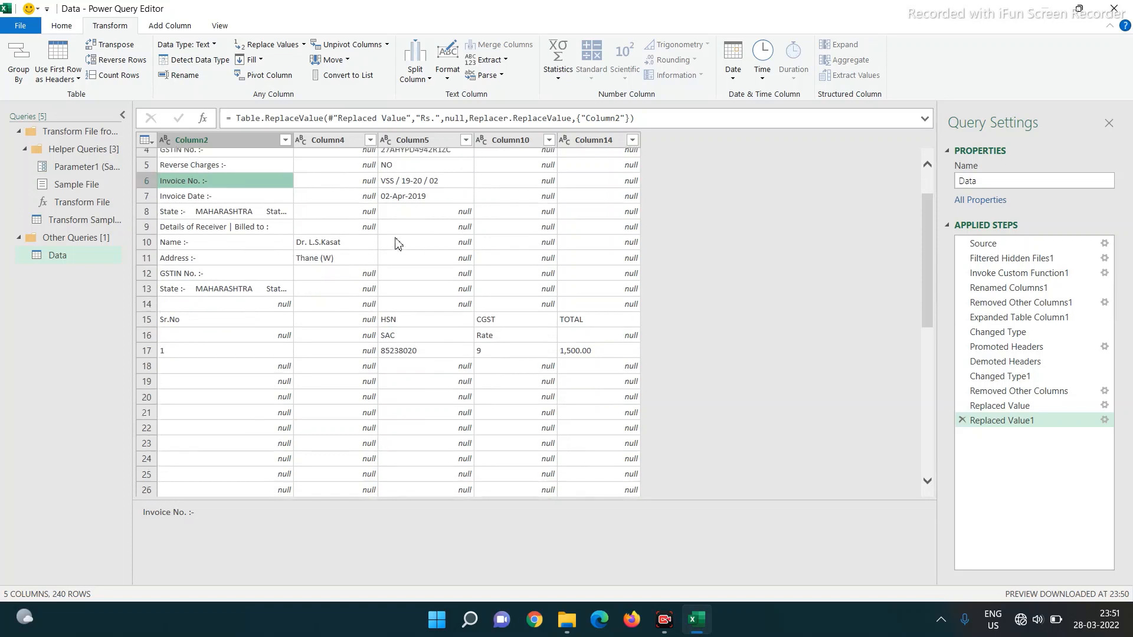
{"action": "scroll", "coordinate": [397, 240], "scroll_direction": "up", "scroll_amount": 1}
{"action": "left_click", "coordinate": [239, 140]}
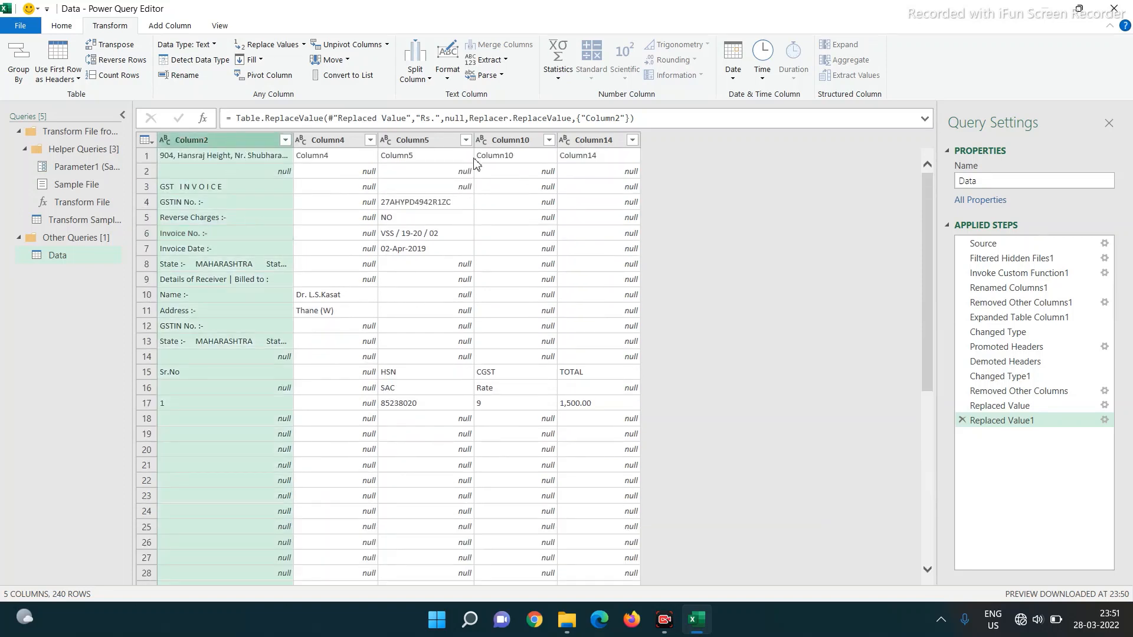
{"action": "left_click", "coordinate": [506, 139], "text": "ctrl"}
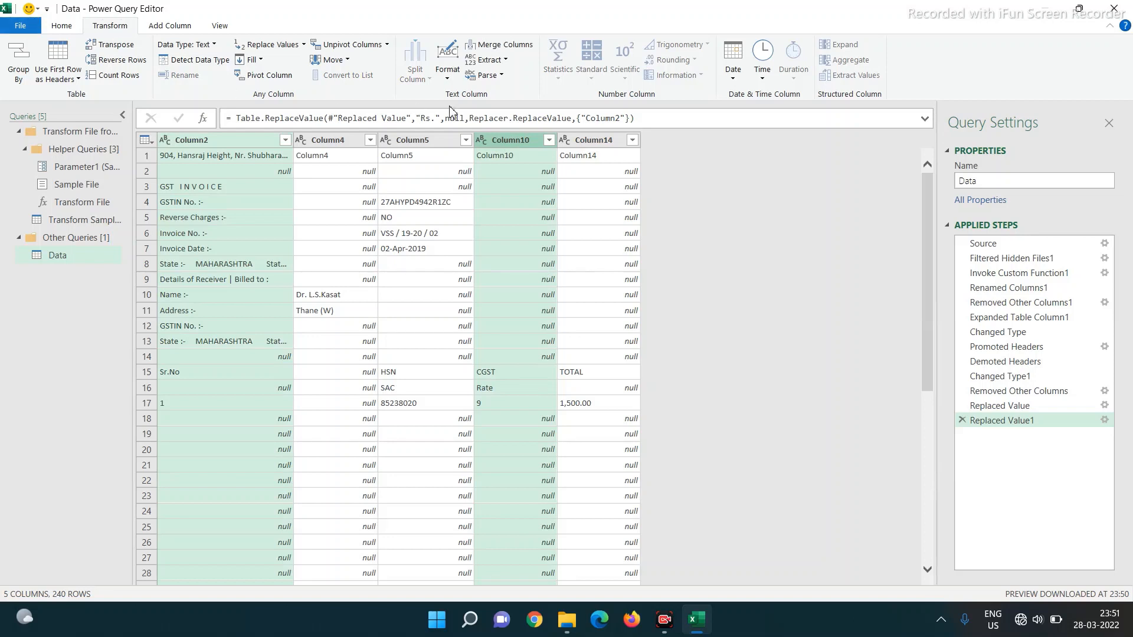
{"action": "left_click", "coordinate": [507, 45]}
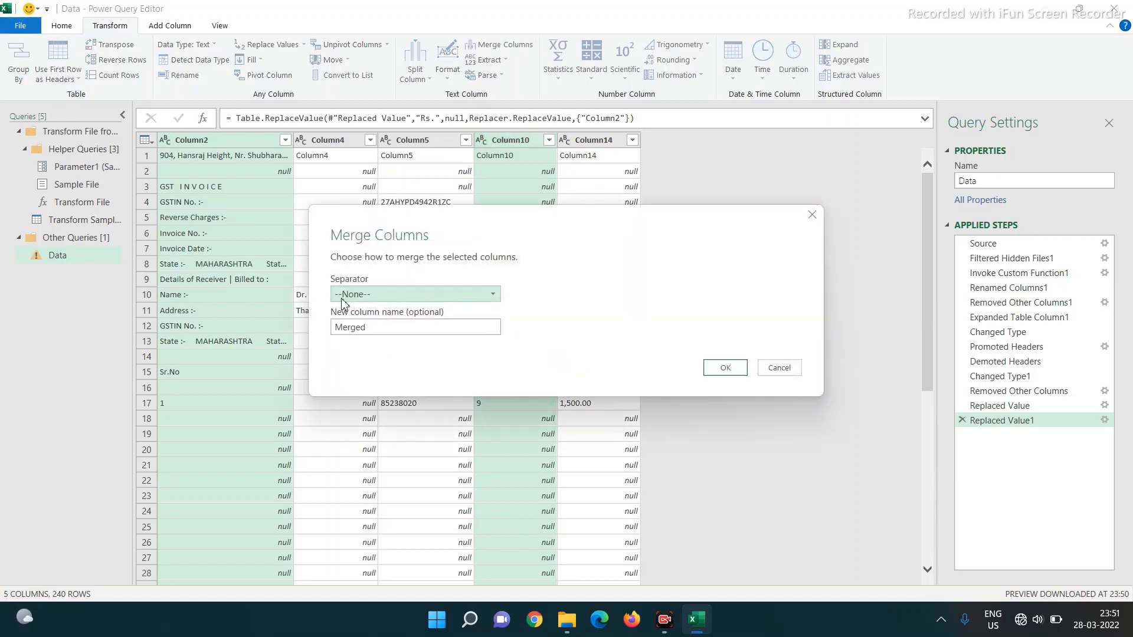
{"action": "left_click", "coordinate": [731, 368]}
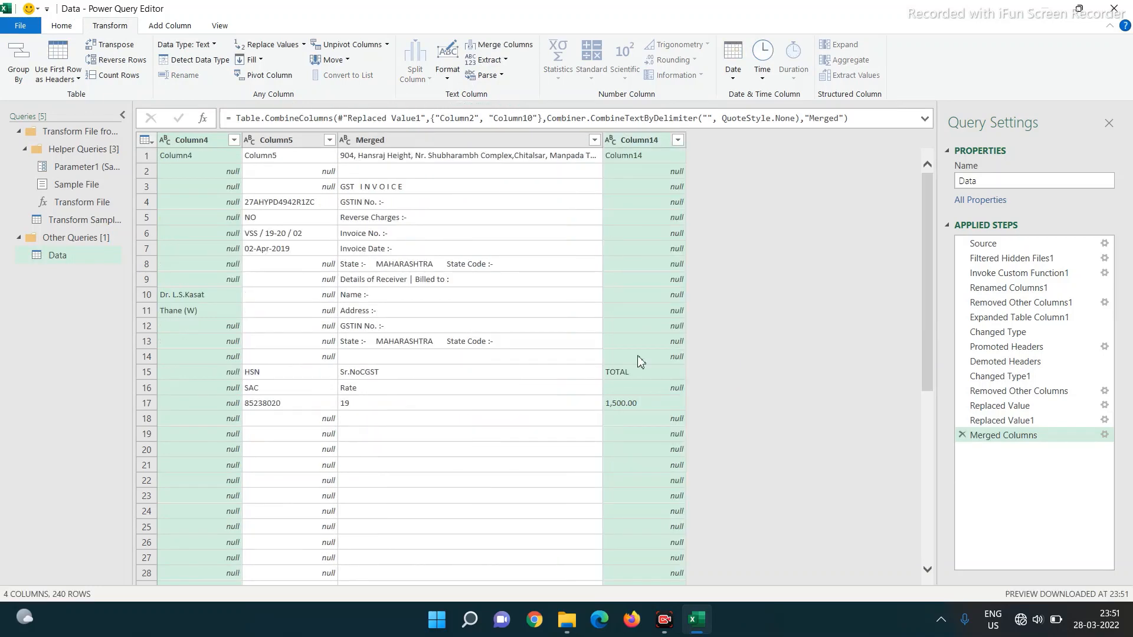
- Move the Merged column to the first position and rename it Particulars
{"action": "left_click", "coordinate": [425, 146]}
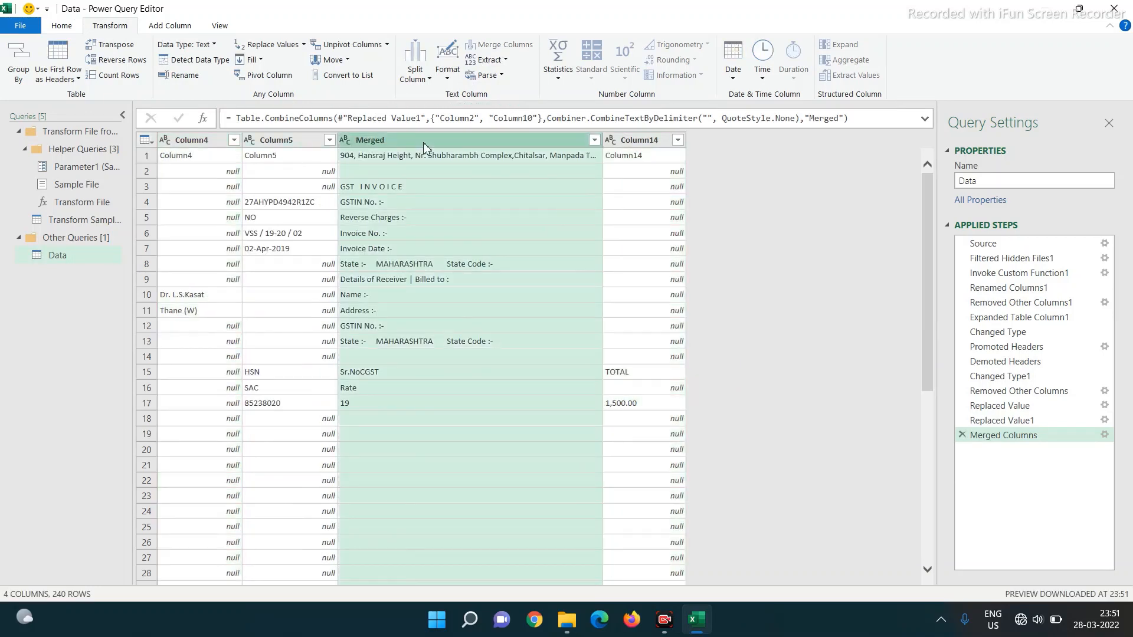
{"action": "left_click_drag", "start_coordinate": [423, 147], "coordinate": [187, 141]}
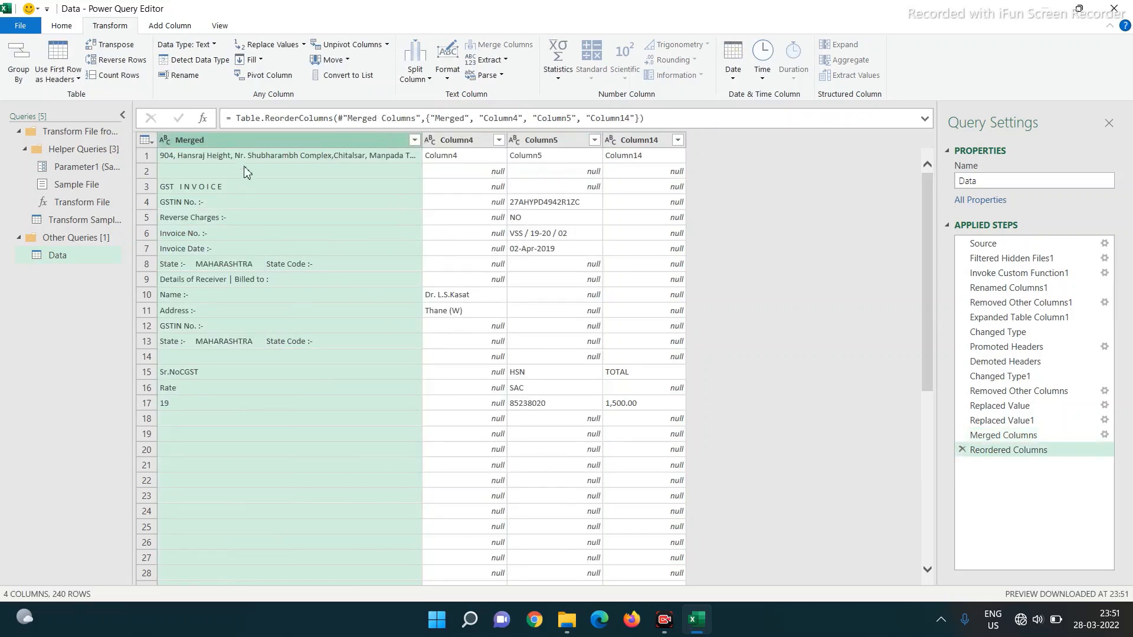
{"action": "double_click", "coordinate": [230, 142]}
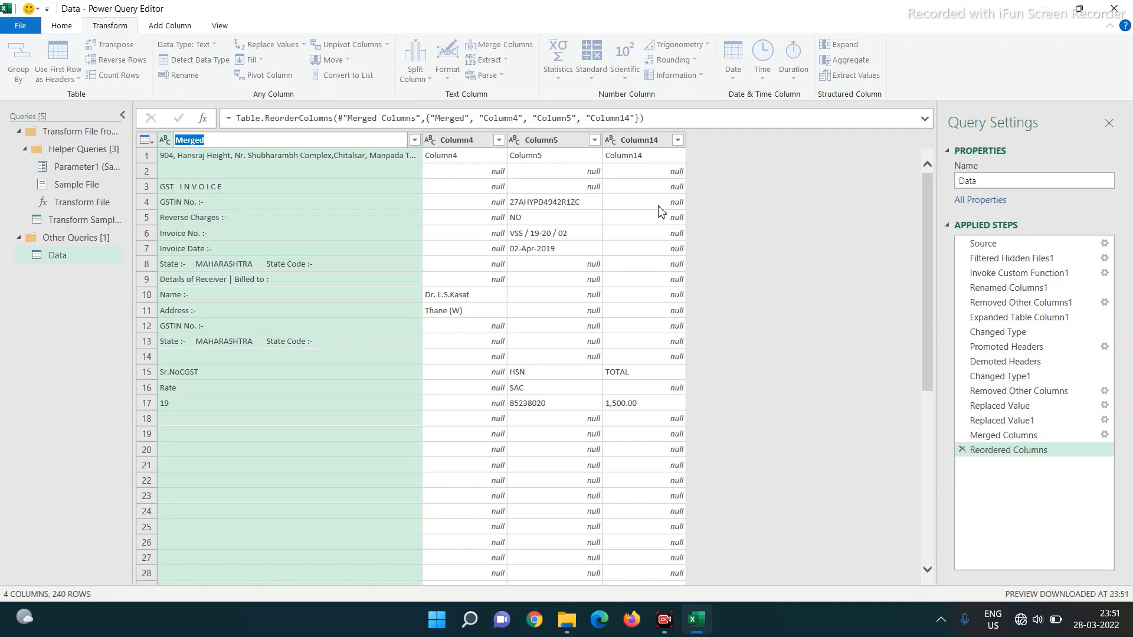
{"action": "type", "text": "Particulars"}
{"action": "key", "text": "Return"}
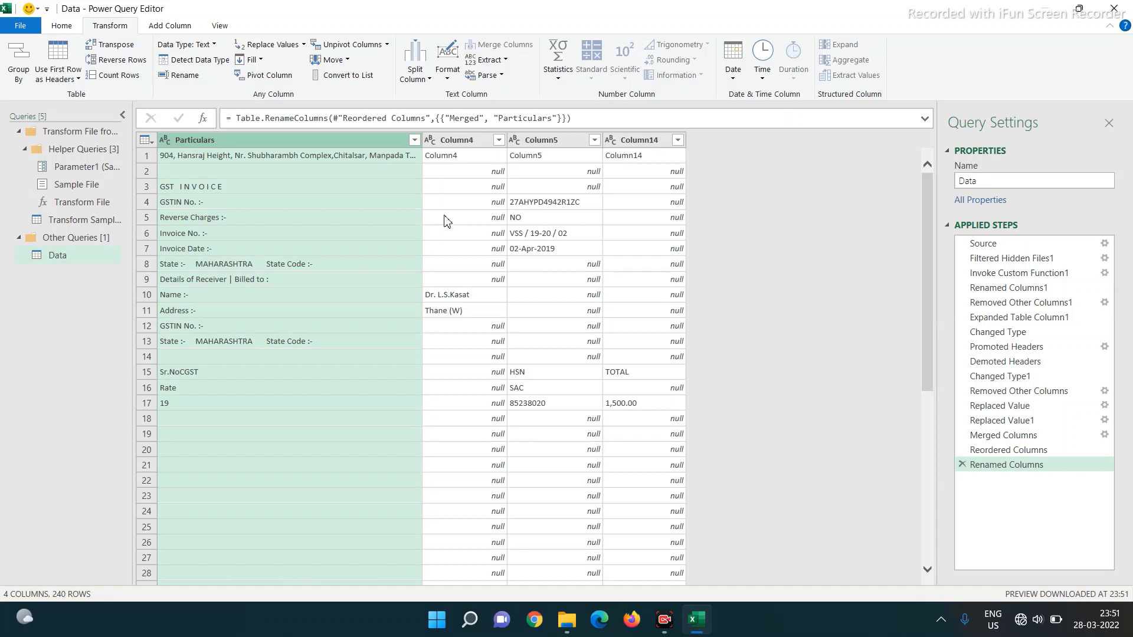
- Merge Column4, Column5 and Column14 into a single Merged column
{"action": "left_click", "coordinate": [466, 141]}
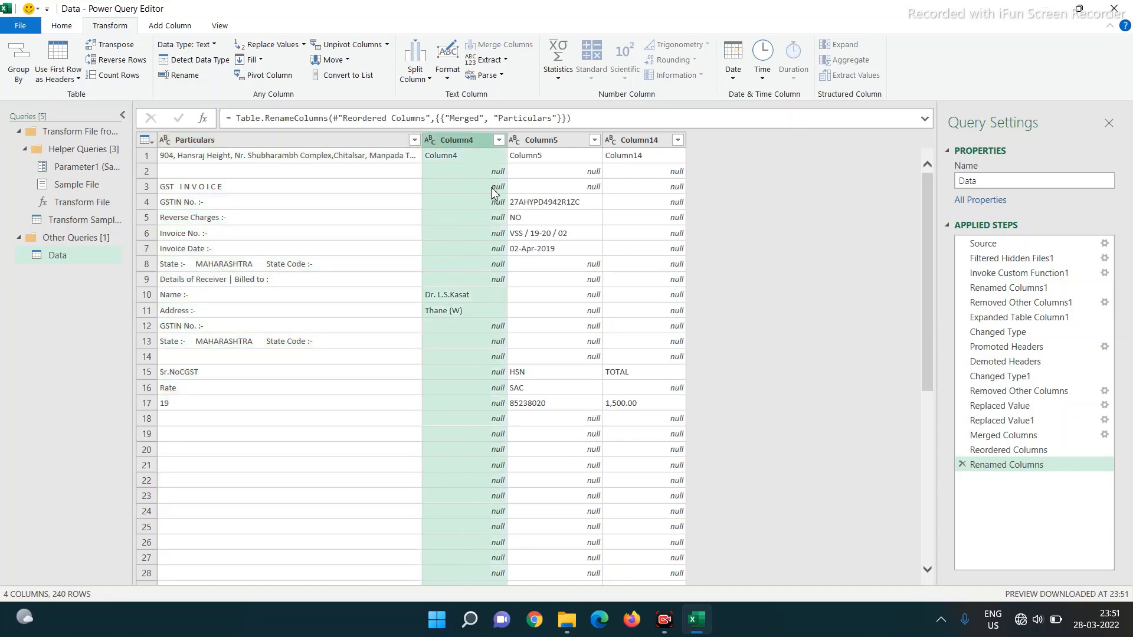
{"action": "left_click", "coordinate": [543, 140], "text": "ctrl"}
{"action": "left_click", "coordinate": [649, 142], "text": "ctrl"}
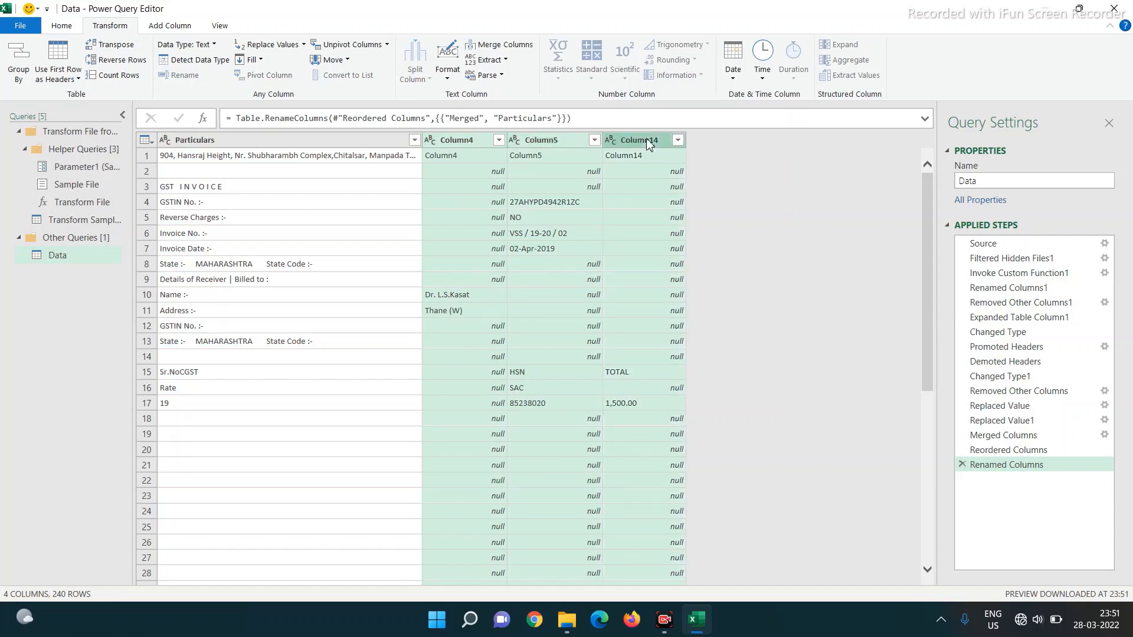
{"action": "left_click", "coordinate": [500, 45]}
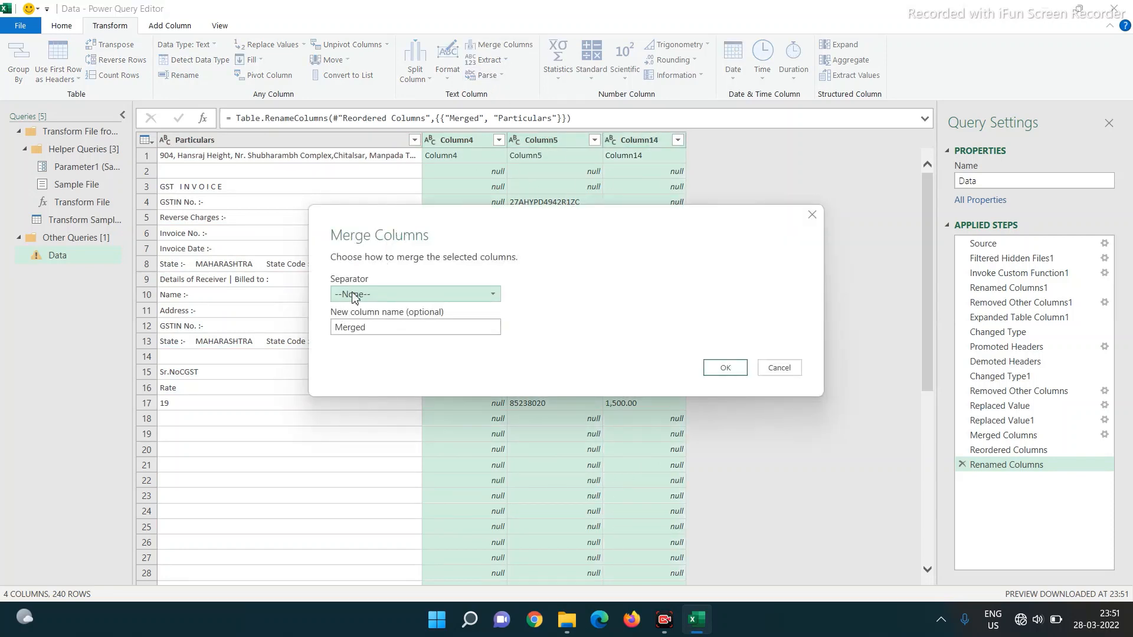
{"action": "left_click", "coordinate": [723, 369]}
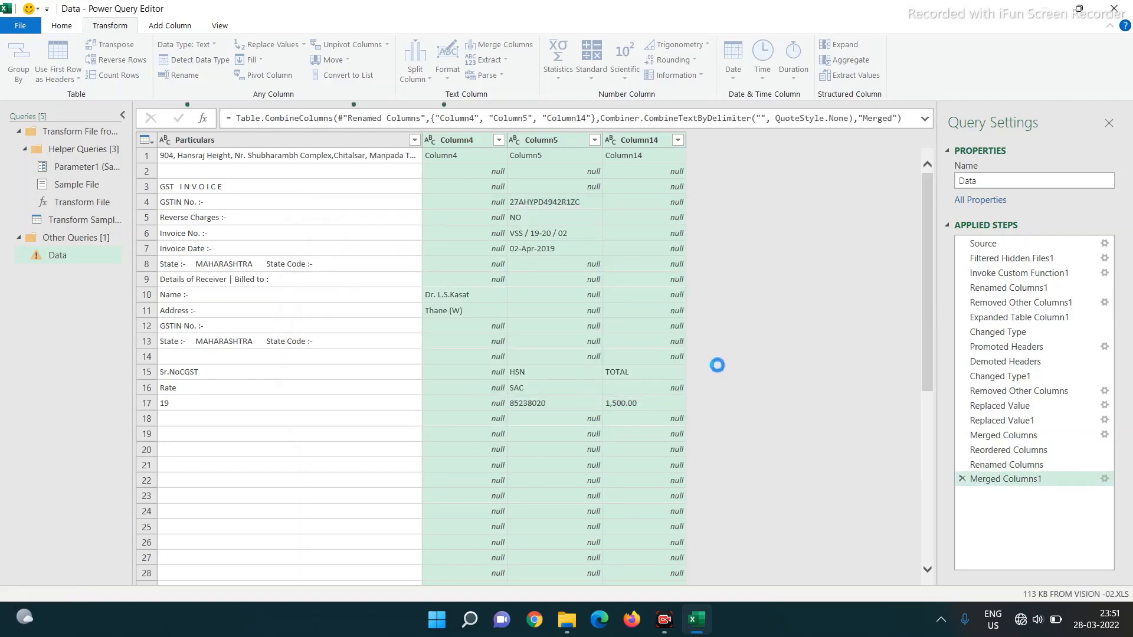
- Check the Particulars labels and copy the 'Invoice No. :-' cell text
{"action": "left_click", "coordinate": [211, 204]}
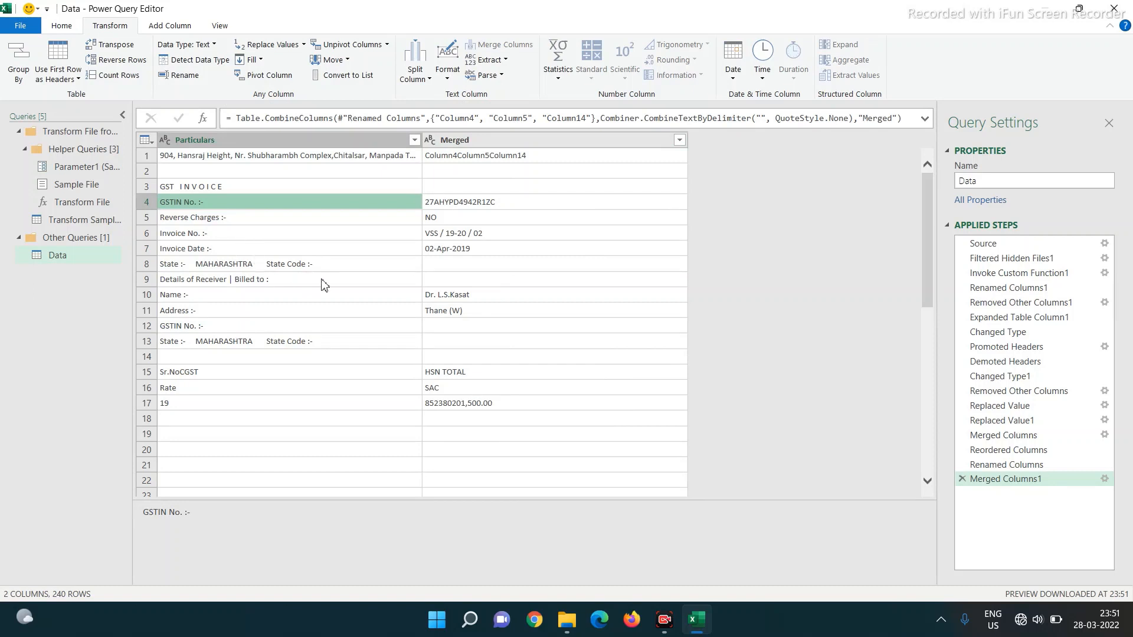
{"action": "key", "text": "Down"}
{"action": "key", "text": "Down"}
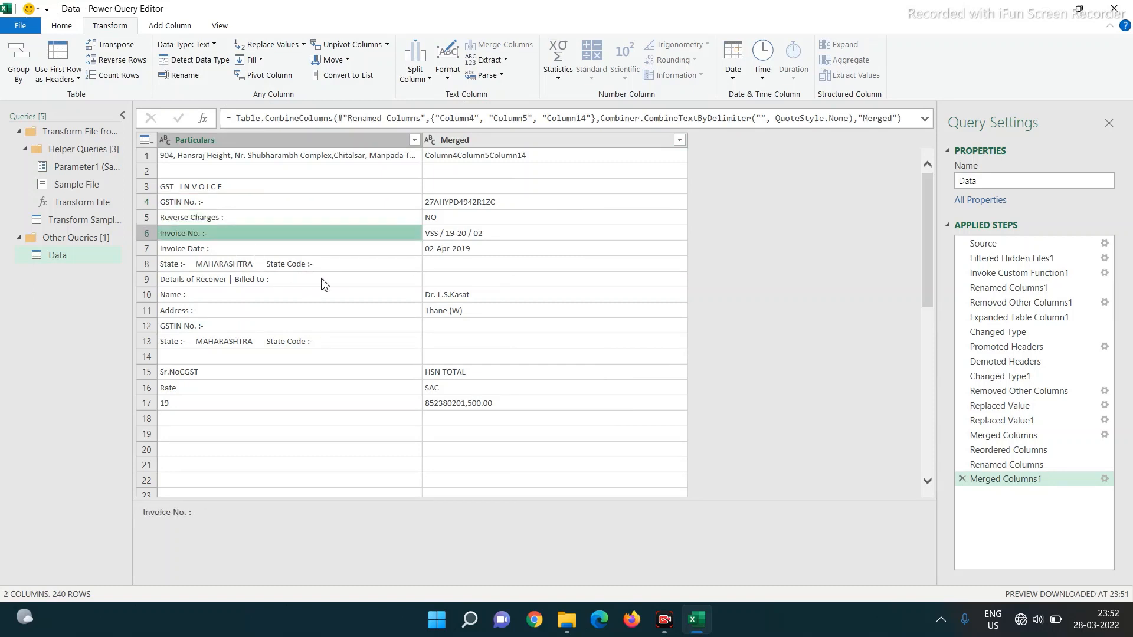
{"action": "key", "text": "Down"}
{"action": "key", "text": "Down"}
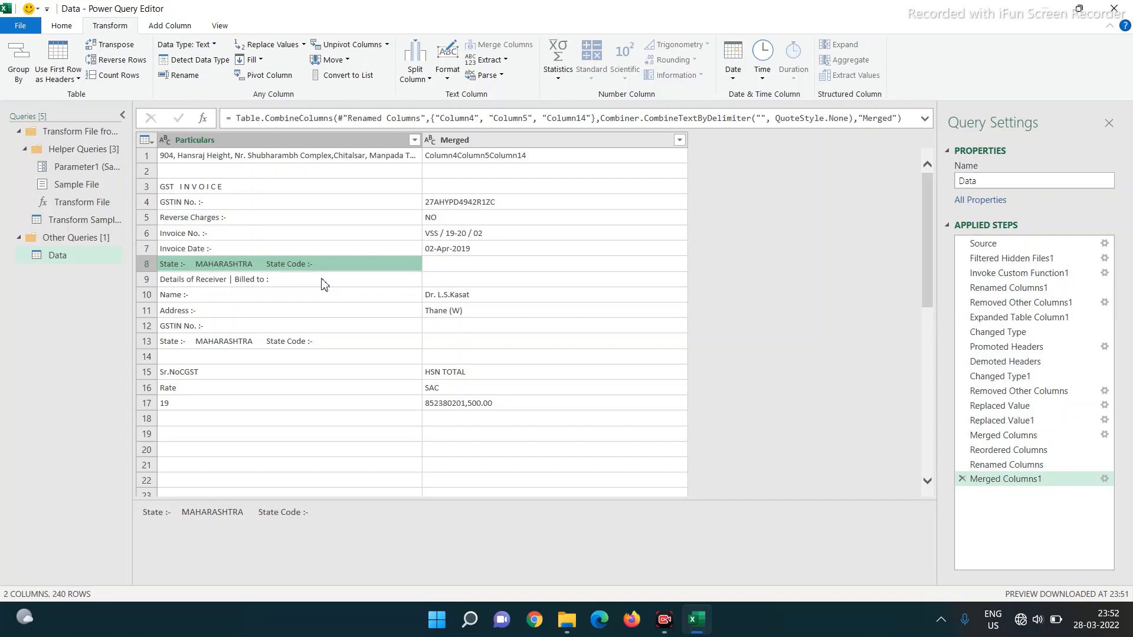
{"action": "key", "text": "Down"}
{"action": "key", "text": "Down"}
{"action": "key", "text": "Down"}
{"action": "key", "text": "Down"}
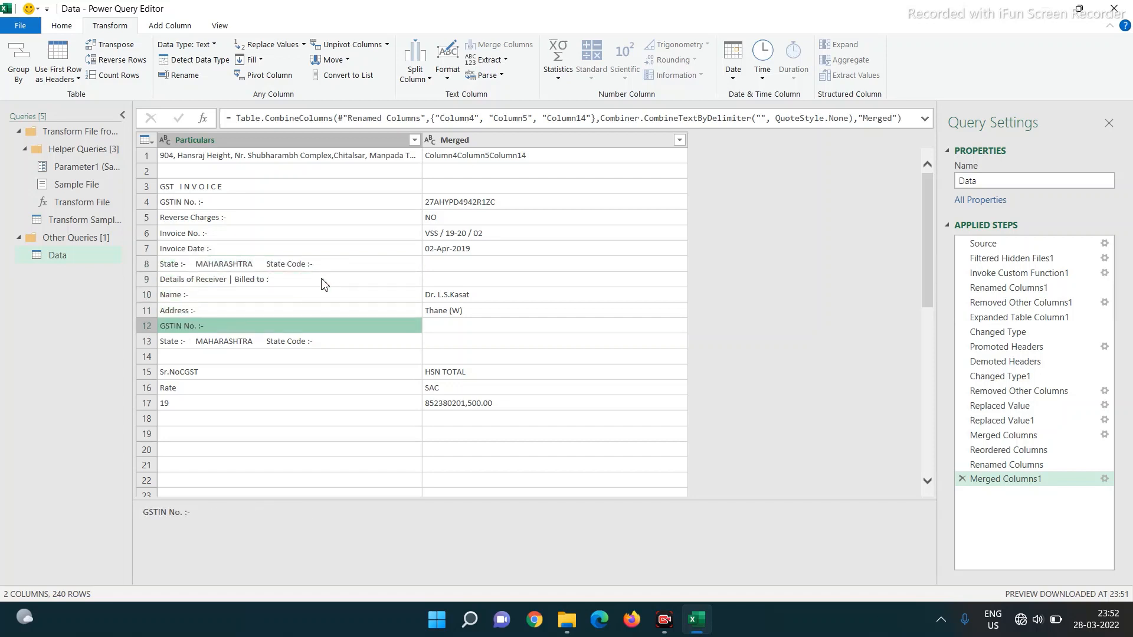
{"action": "key", "text": "Right"}
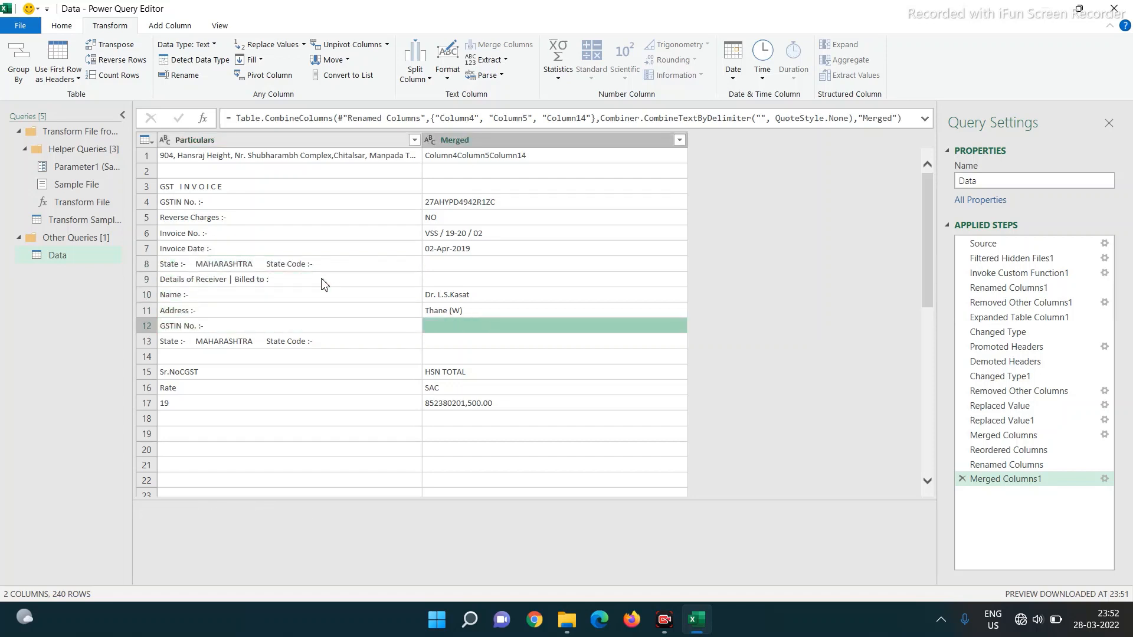
{"action": "key", "text": "Left"}
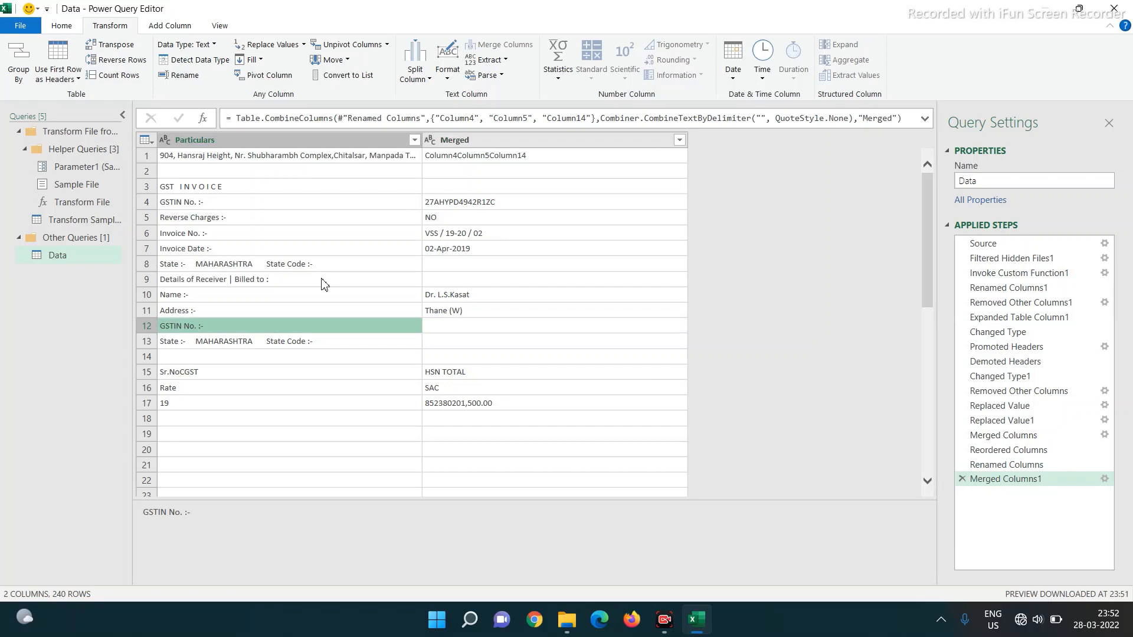
{"action": "key", "text": "Up"}
{"action": "key", "text": "Up"}
{"action": "key", "text": "Up"}
{"action": "key", "text": "Up"}
{"action": "key", "text": "Up"}
{"action": "key", "text": "Up"}
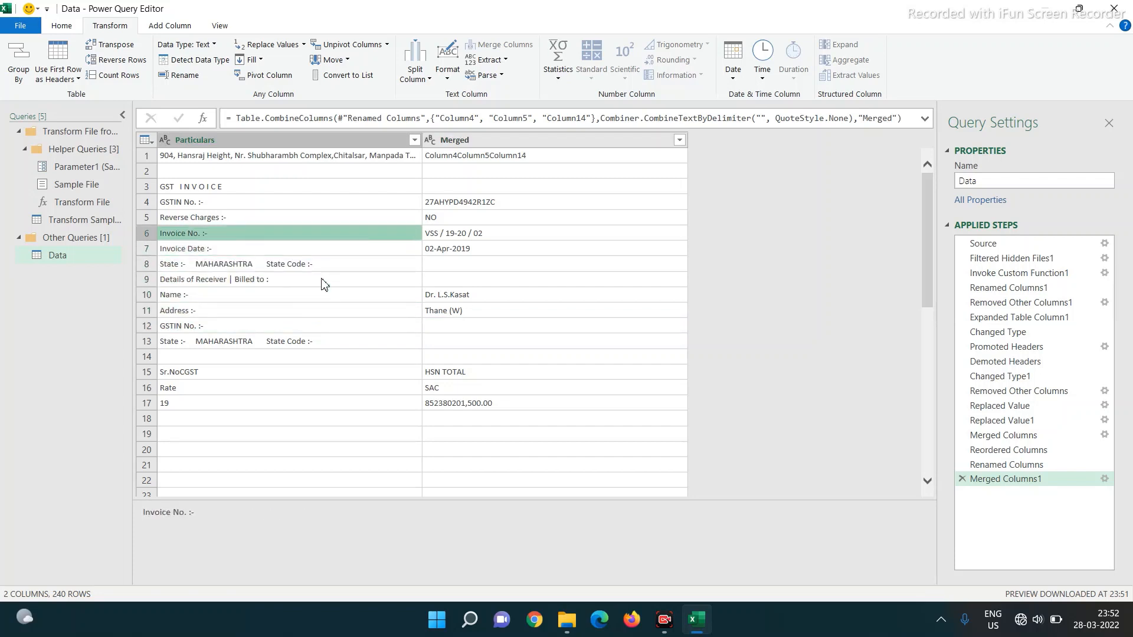
{"action": "key", "text": "Right"}
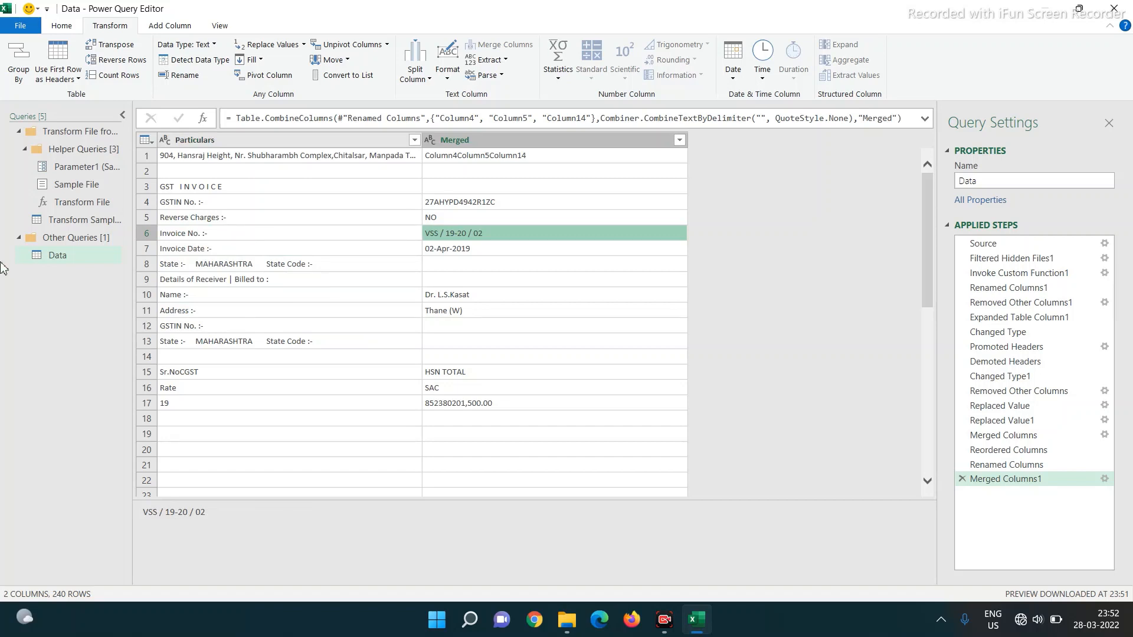
{"action": "left_click", "coordinate": [181, 235]}
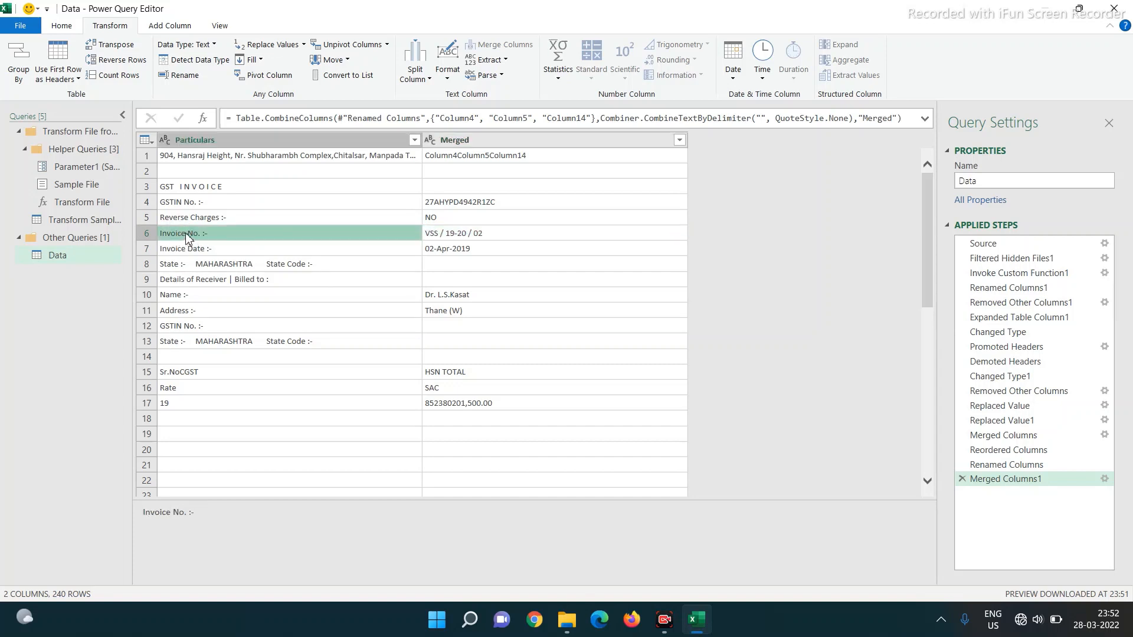
{"action": "right_click", "coordinate": [186, 237]}
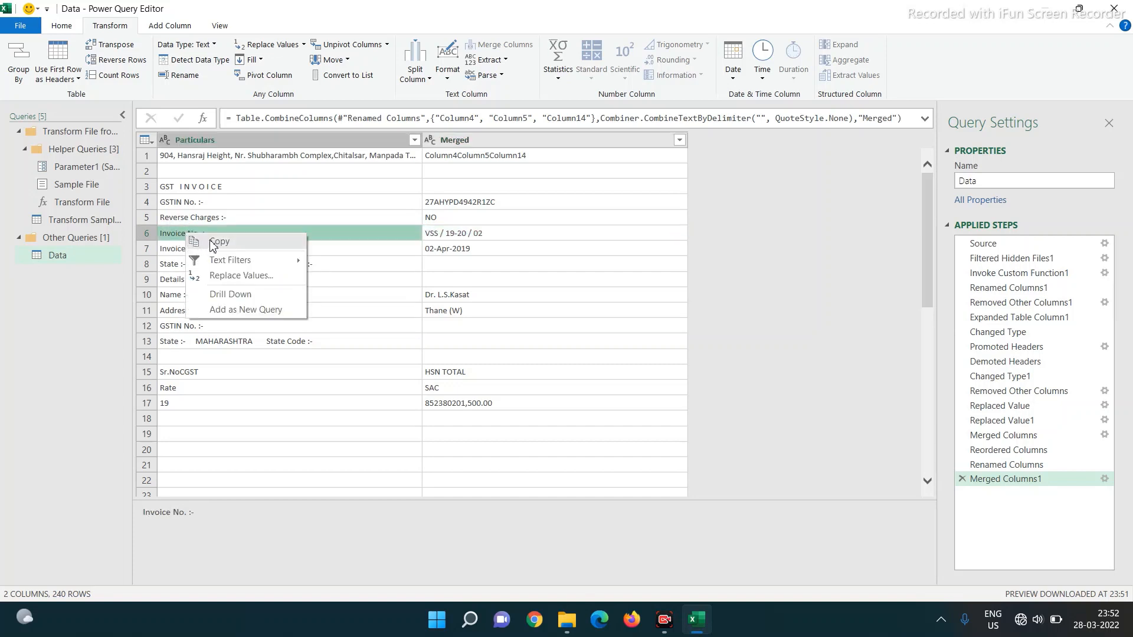
{"action": "left_click", "coordinate": [214, 247]}
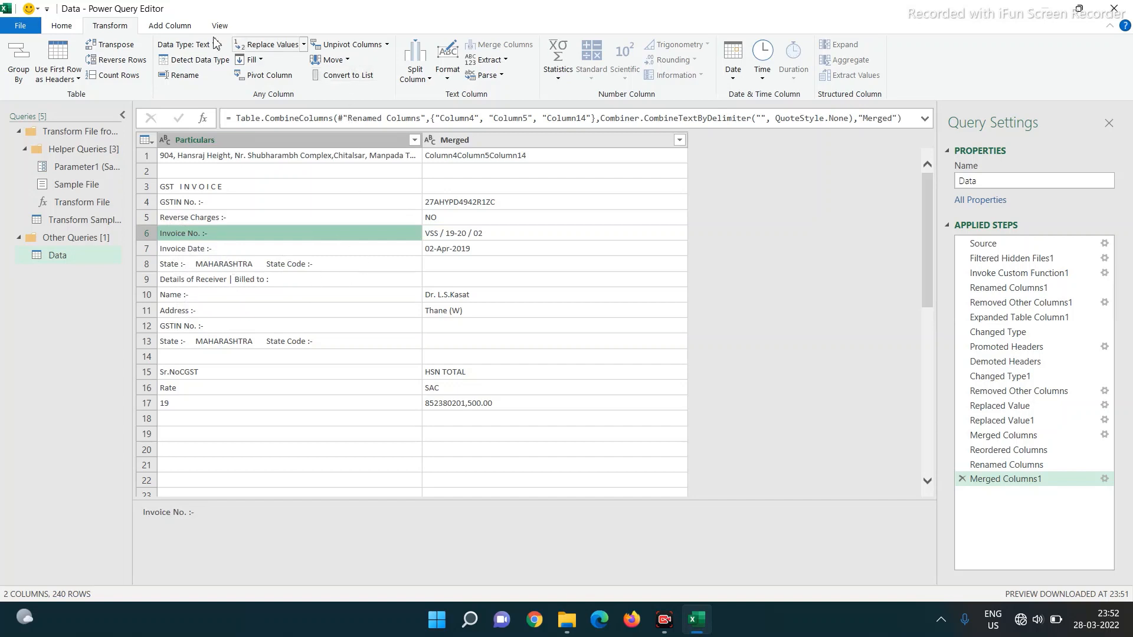
- Add a conditional column: if Particulars equals 'Invoice No. :-', output Merged, else null
{"action": "left_click", "coordinate": [177, 28]}
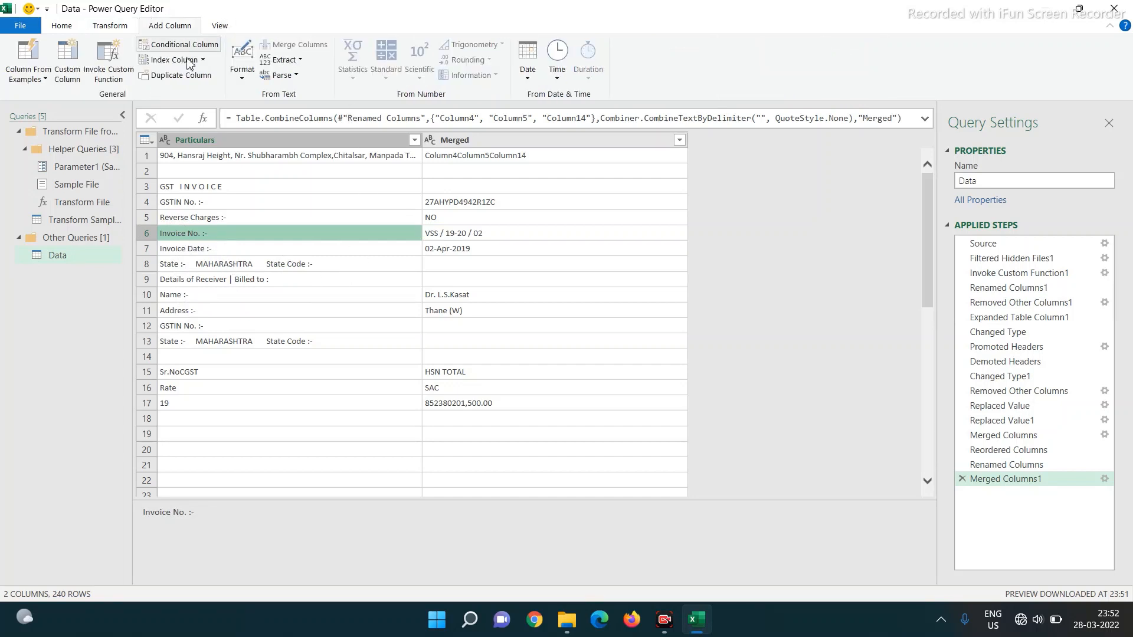
{"action": "left_click", "coordinate": [179, 44]}
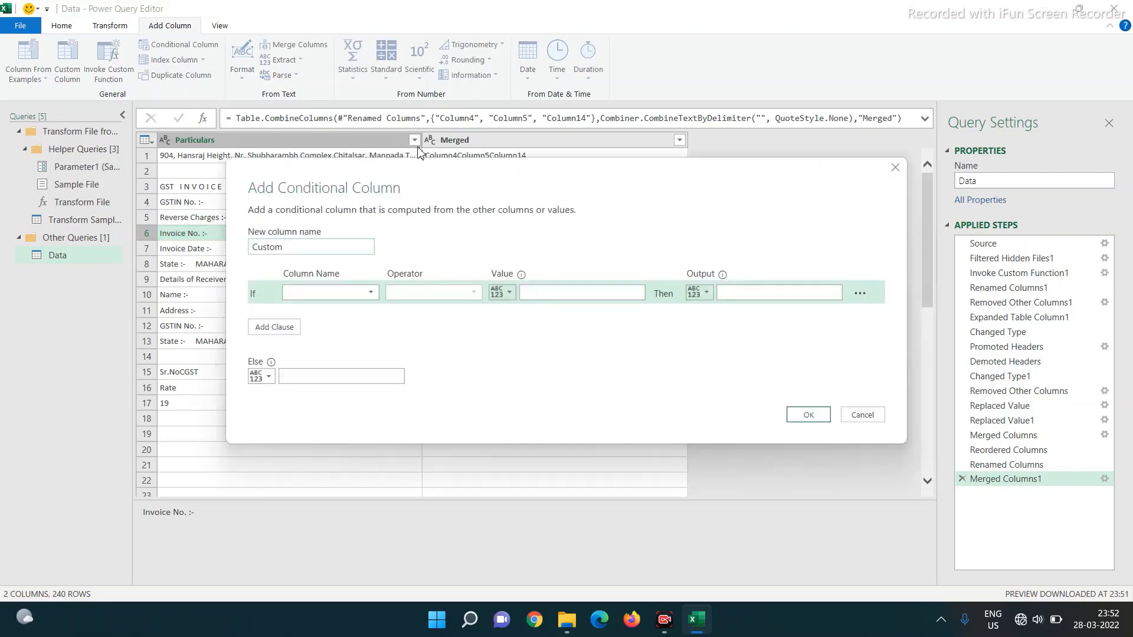
{"action": "left_click", "coordinate": [306, 292]}
{"action": "left_click", "coordinate": [305, 309]}
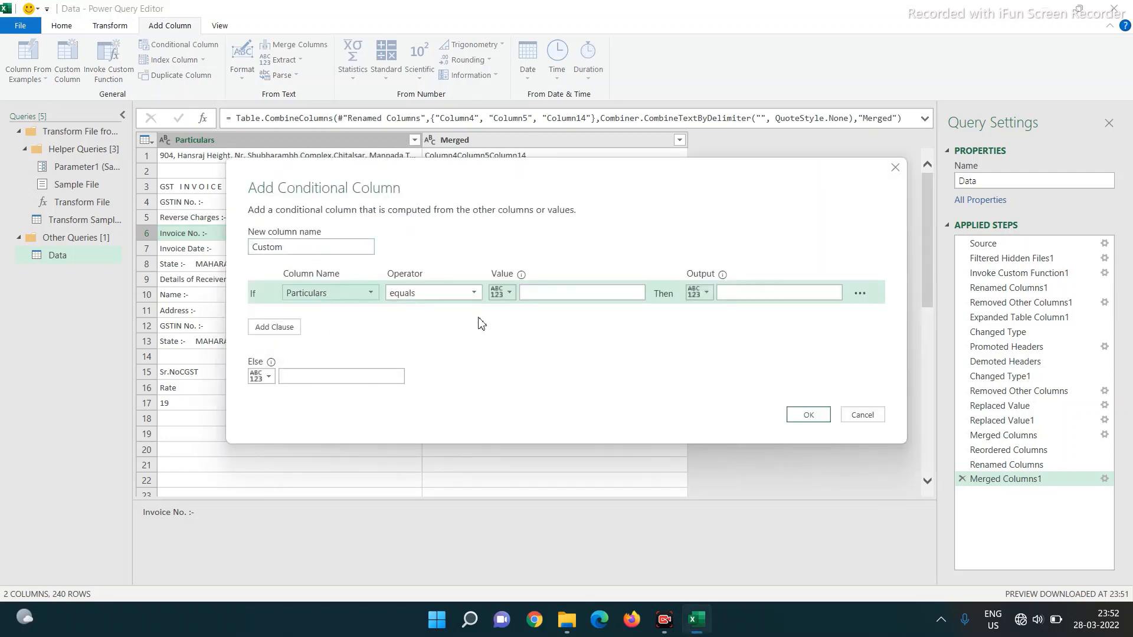
{"action": "left_click", "coordinate": [541, 294]}
{"action": "key", "text": "ctrl+v"}
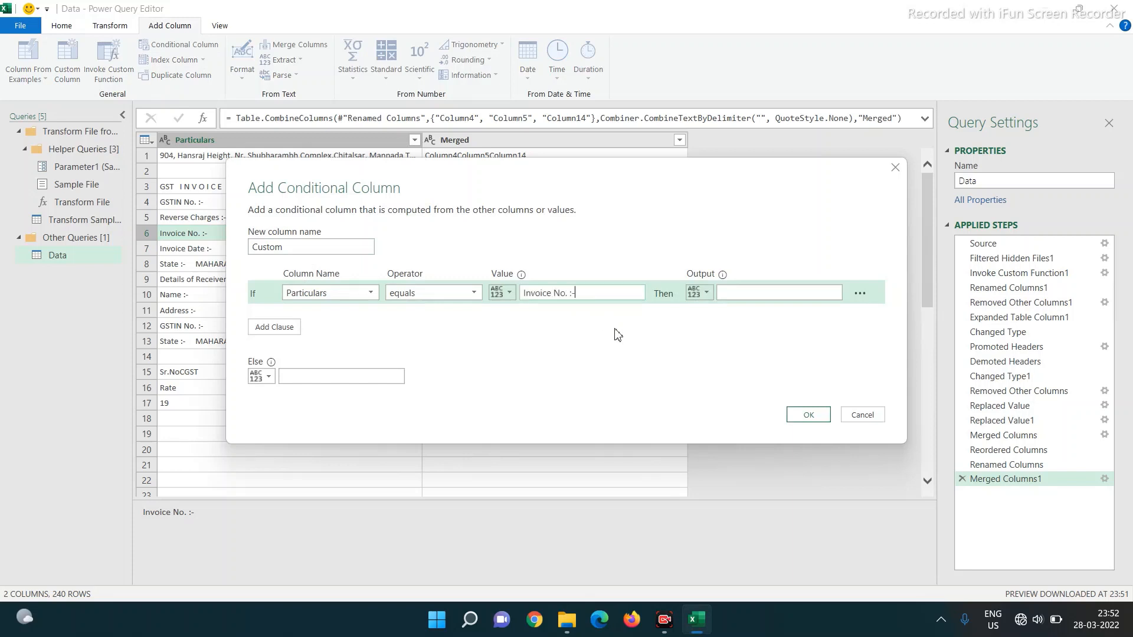
{"action": "left_click", "coordinate": [707, 293]}
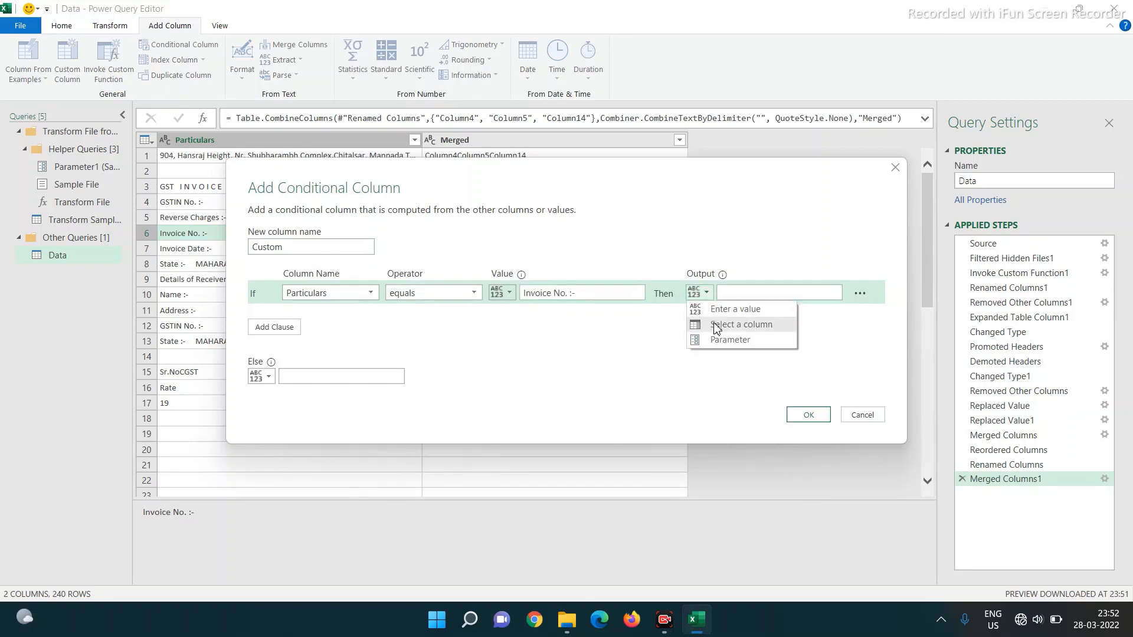
{"action": "left_click", "coordinate": [717, 324]}
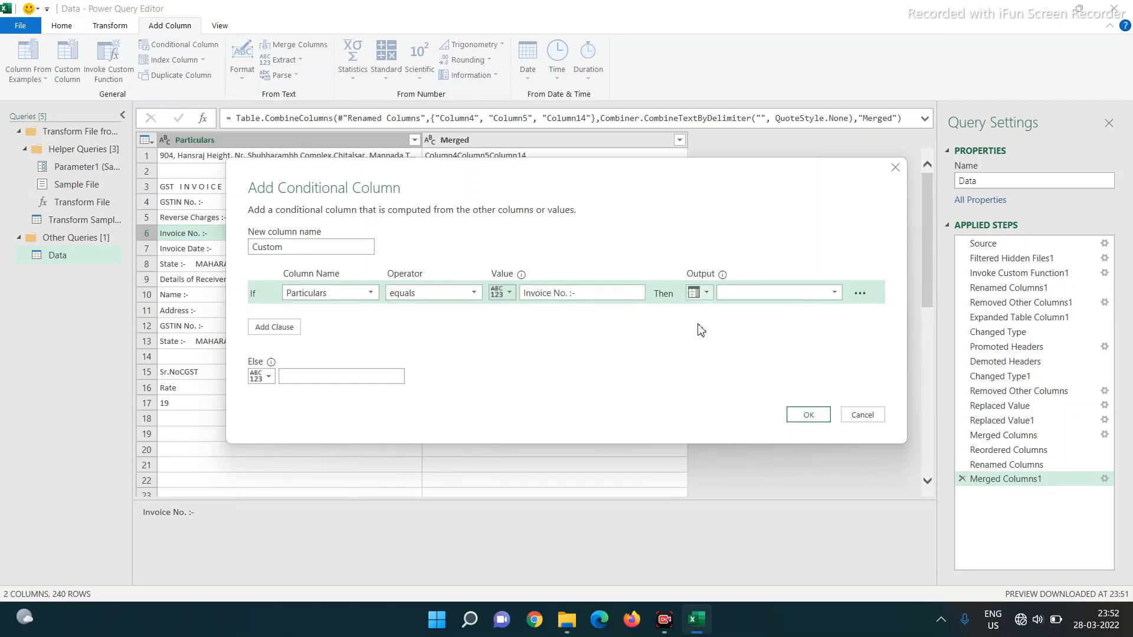
{"action": "left_click", "coordinate": [834, 294]}
{"action": "left_click", "coordinate": [763, 322]}
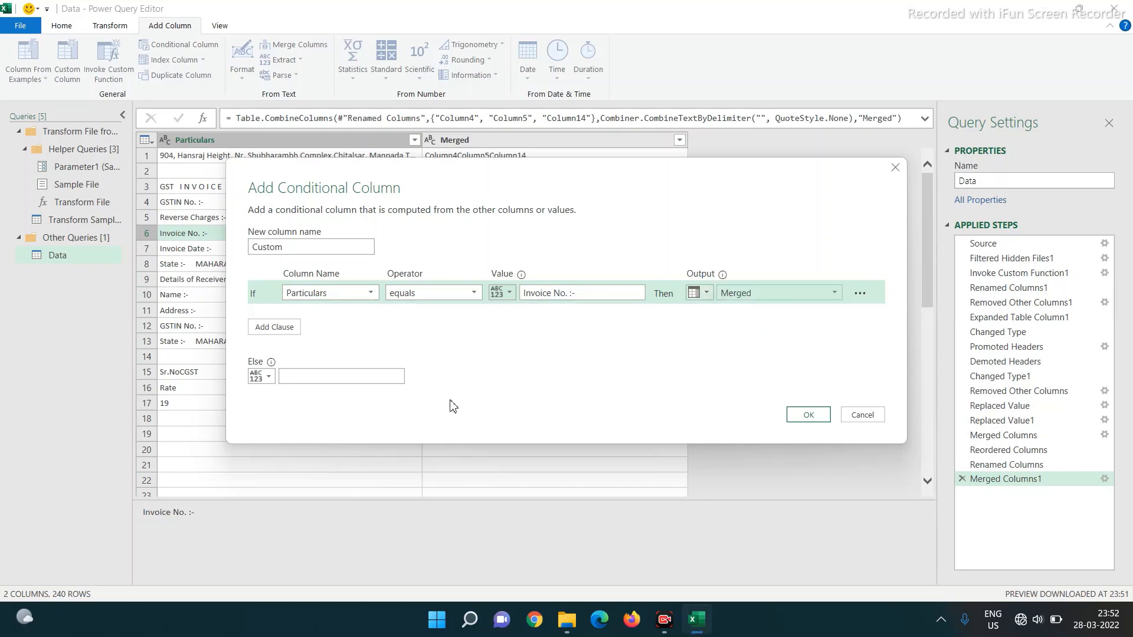
{"action": "left_click", "coordinate": [291, 376]}
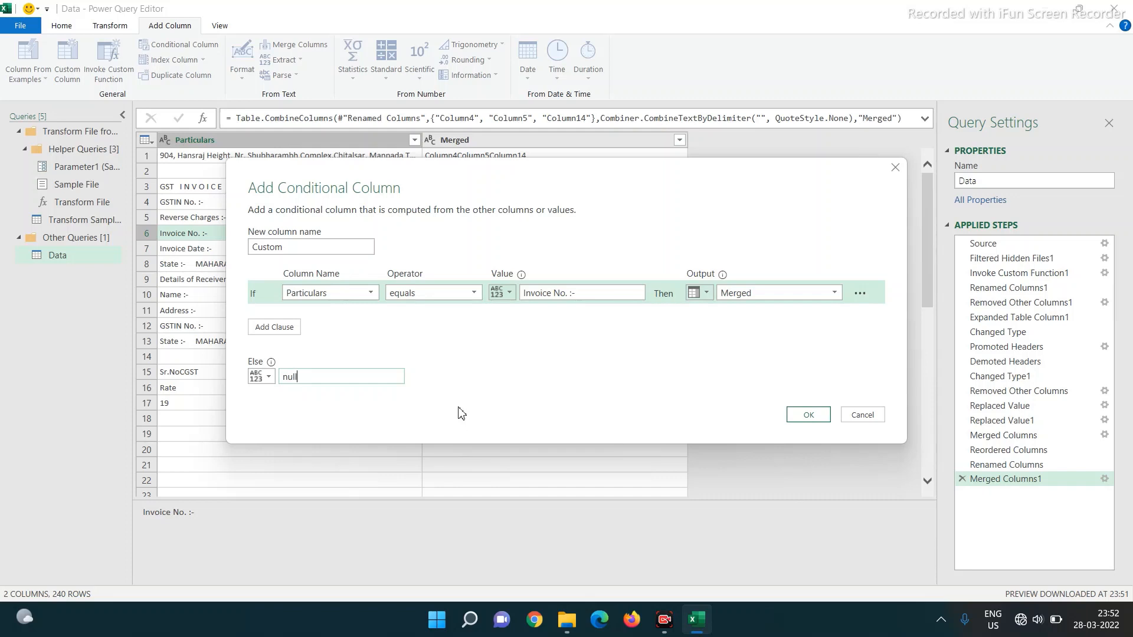
{"action": "left_click", "coordinate": [814, 415]}
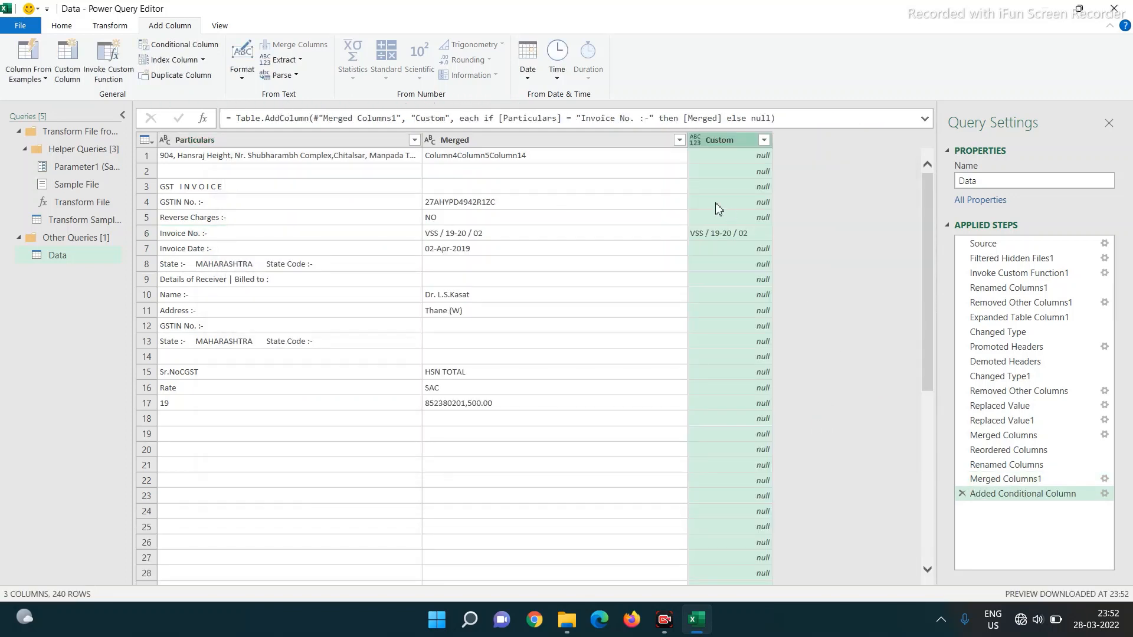
- Fill down the Custom column so each invoice number repeats through its rows
{"action": "right_click", "coordinate": [716, 140]}
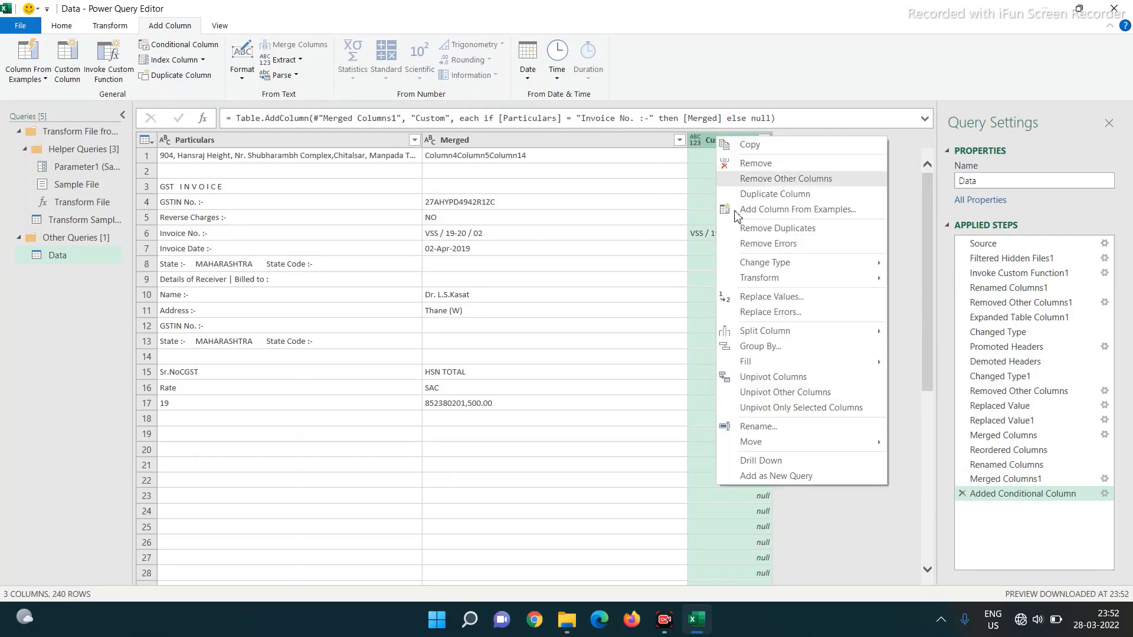
{"action": "mouse_move", "coordinate": [826, 362]}
{"action": "left_click", "coordinate": [936, 369]}
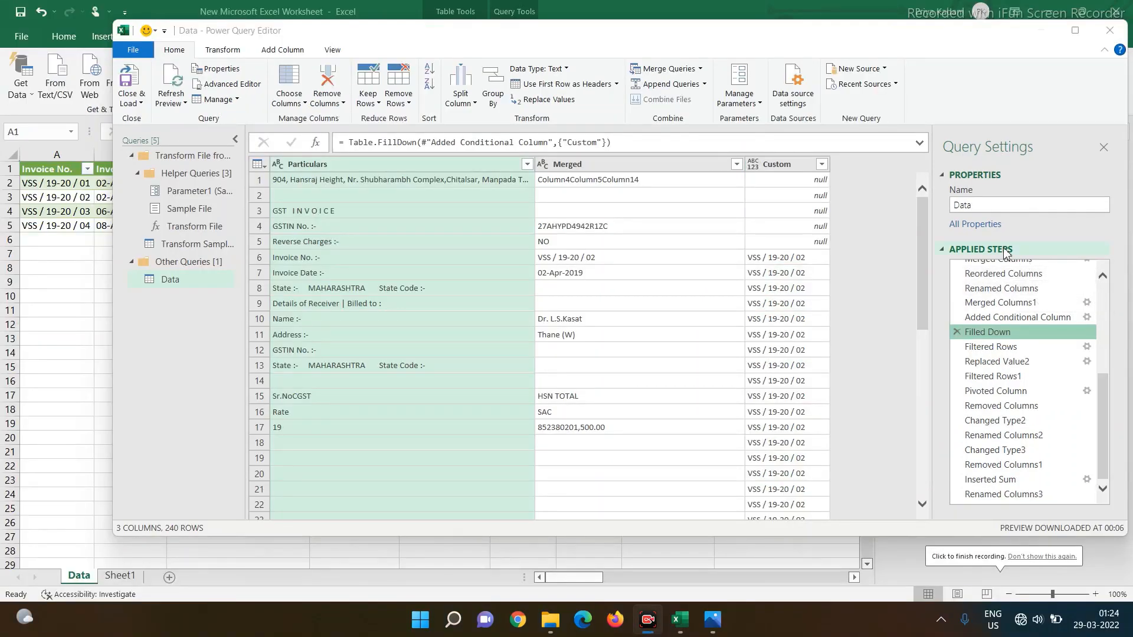
- In the Particulars filter, uncheck blanks, jurisdiction note, 19/29/39, address, signatory and bank rows
{"action": "left_click", "coordinate": [527, 165]}
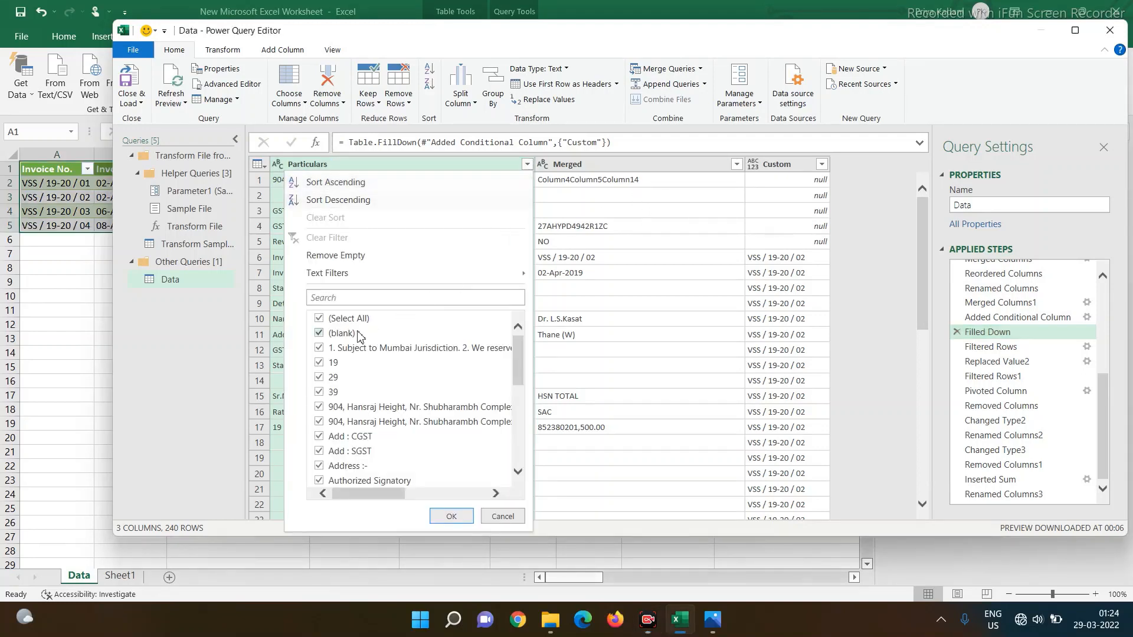
{"action": "left_click", "coordinate": [319, 333]}
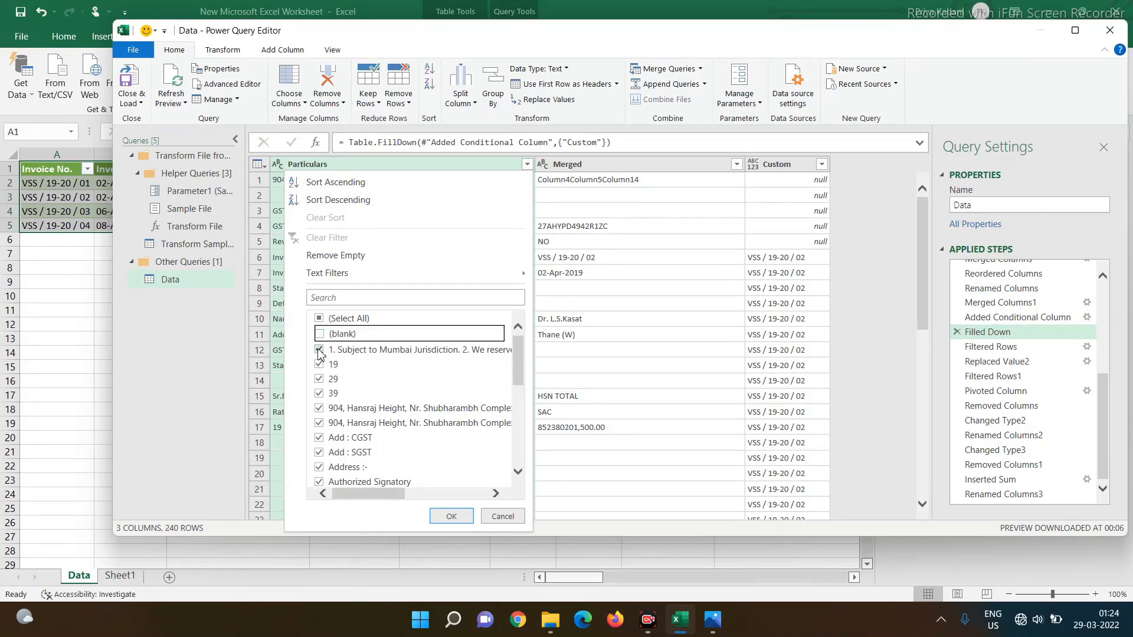
{"action": "left_click", "coordinate": [319, 349]}
{"action": "left_click", "coordinate": [319, 363]}
{"action": "left_click", "coordinate": [319, 377]}
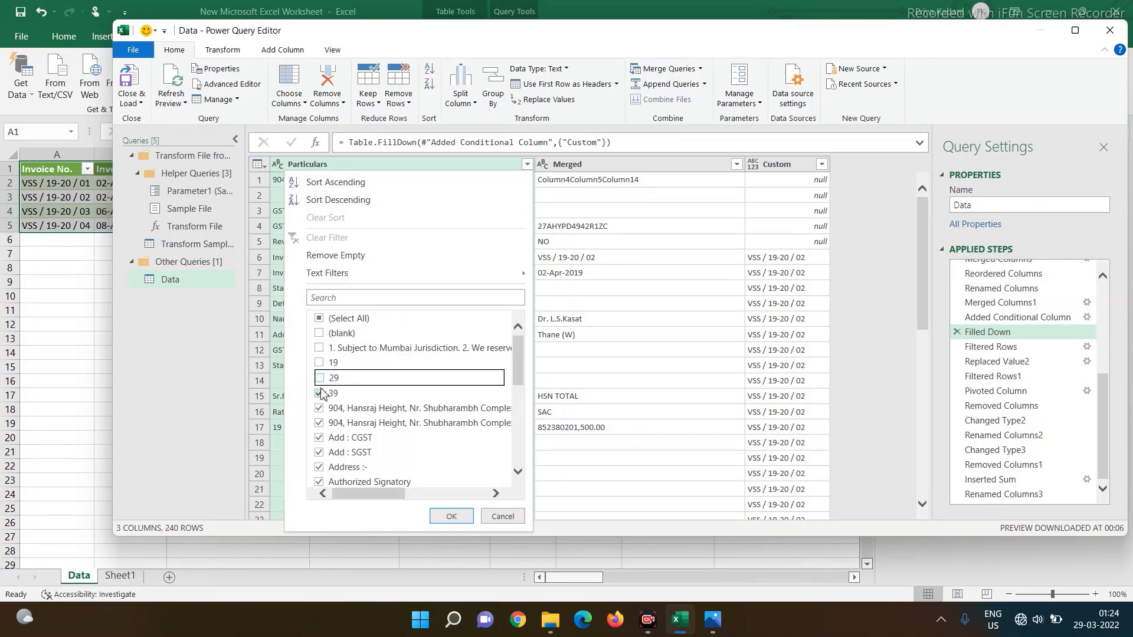
{"action": "left_click", "coordinate": [319, 392]}
{"action": "left_click", "coordinate": [320, 409]}
{"action": "left_click", "coordinate": [319, 423]}
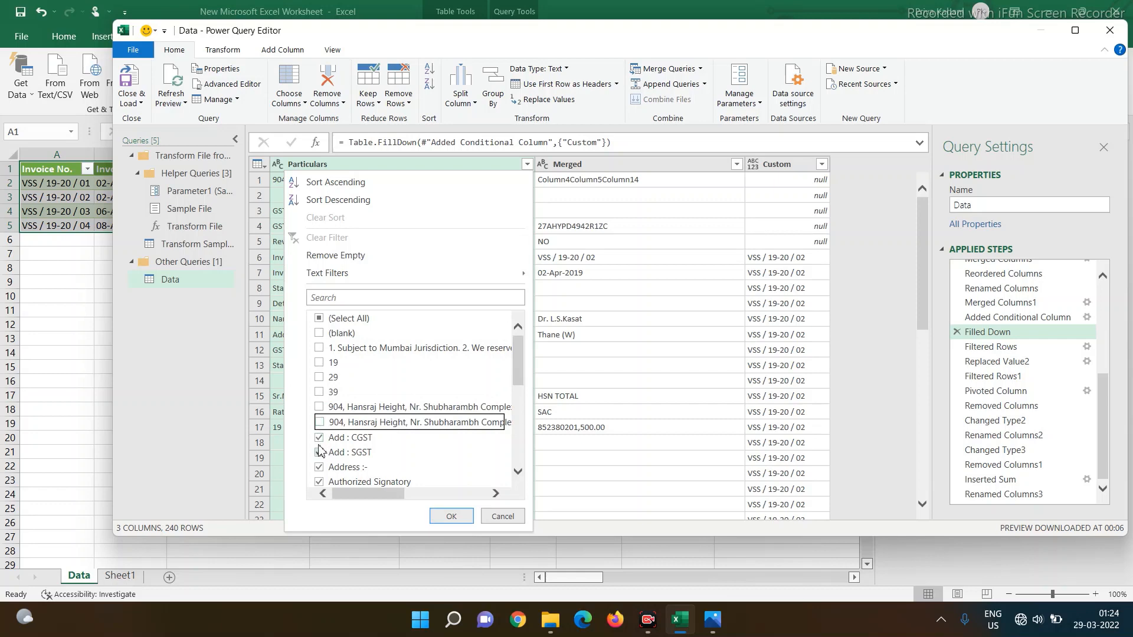
{"action": "scroll", "coordinate": [415, 407], "scroll_direction": "down", "scroll_amount": 2}
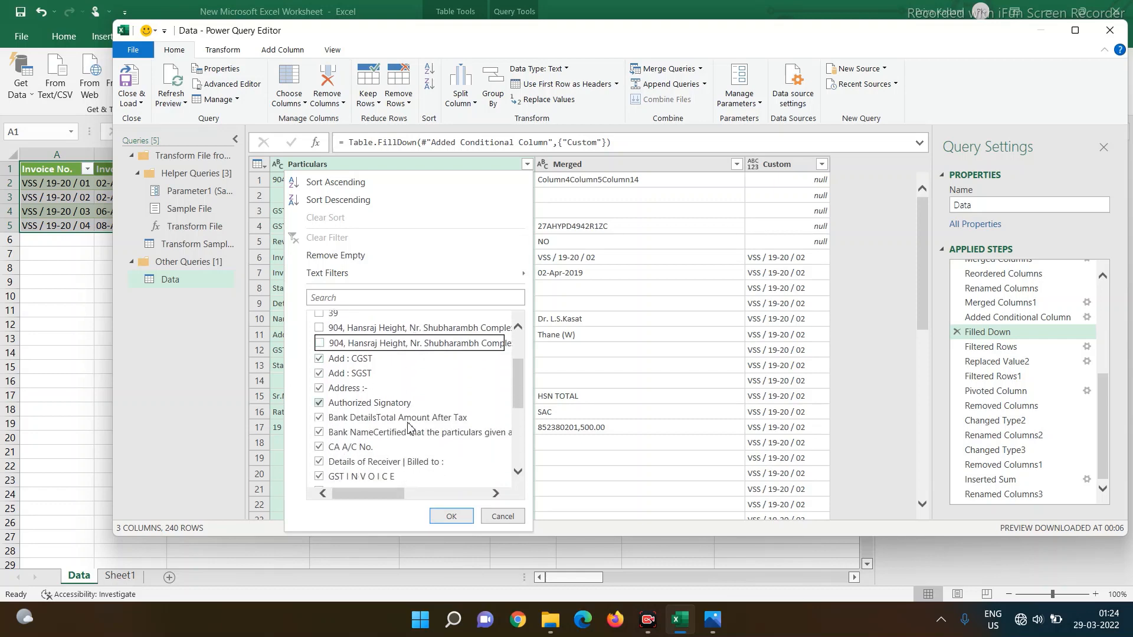
{"action": "left_click", "coordinate": [319, 388]}
{"action": "left_click", "coordinate": [320, 403]}
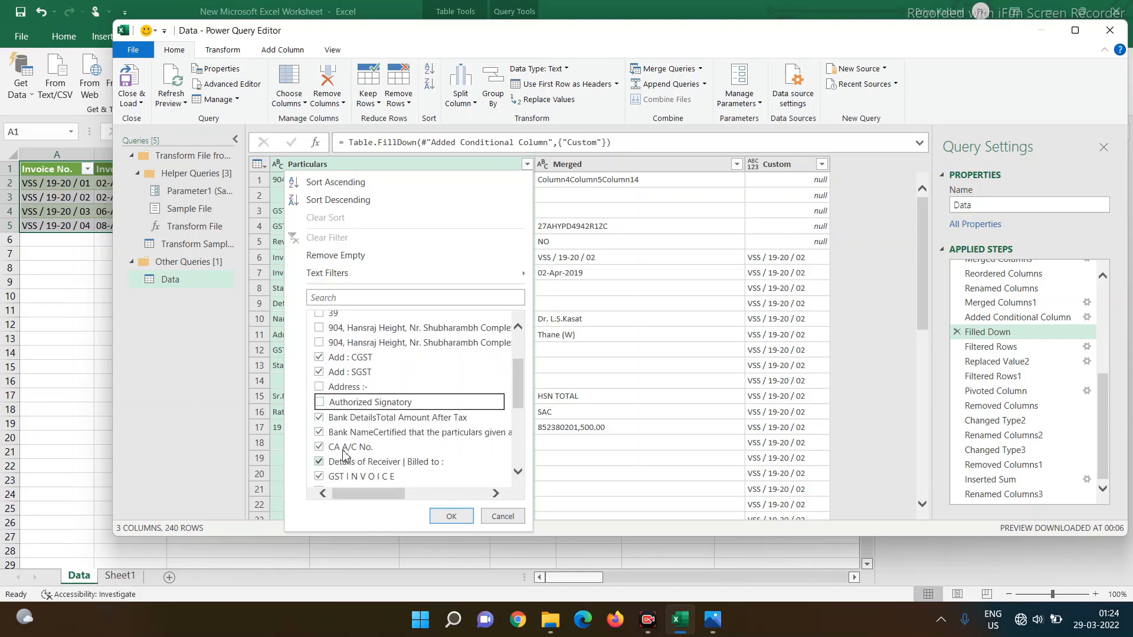
{"action": "left_click", "coordinate": [319, 418]}
{"action": "left_click", "coordinate": [321, 434]}
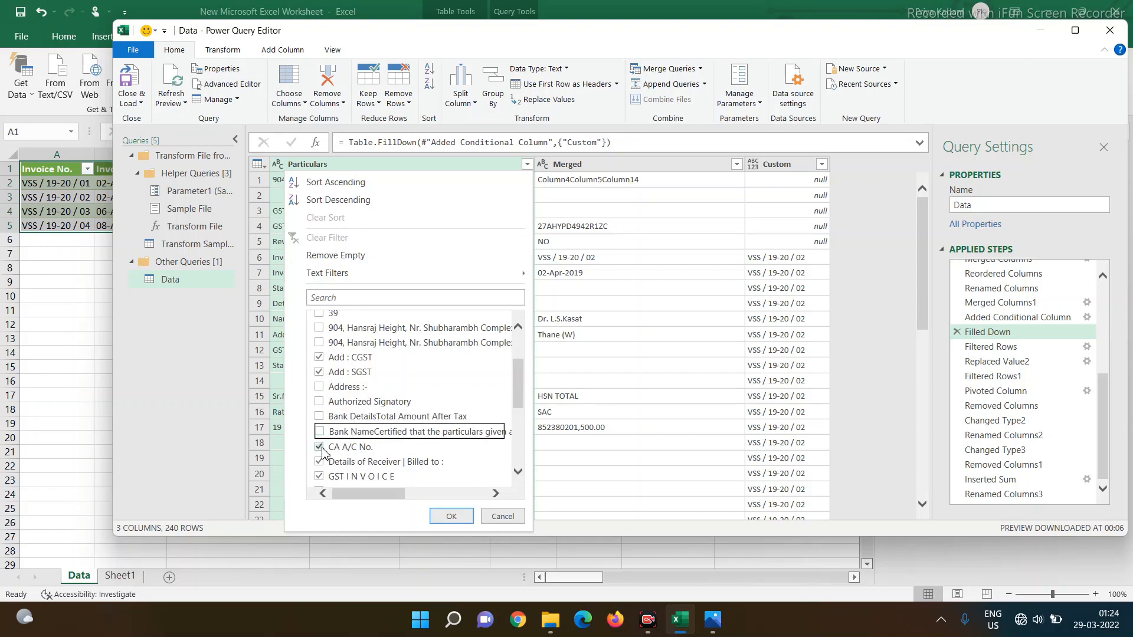
{"action": "left_click", "coordinate": [320, 448]}
- Also uncheck Details of Receiver, GST INVOICE, IFSC, Rate, Reverse Charges, Sr.No, State, Terms rows and apply
{"action": "scroll", "coordinate": [412, 458], "scroll_direction": "down", "scroll_amount": 2}
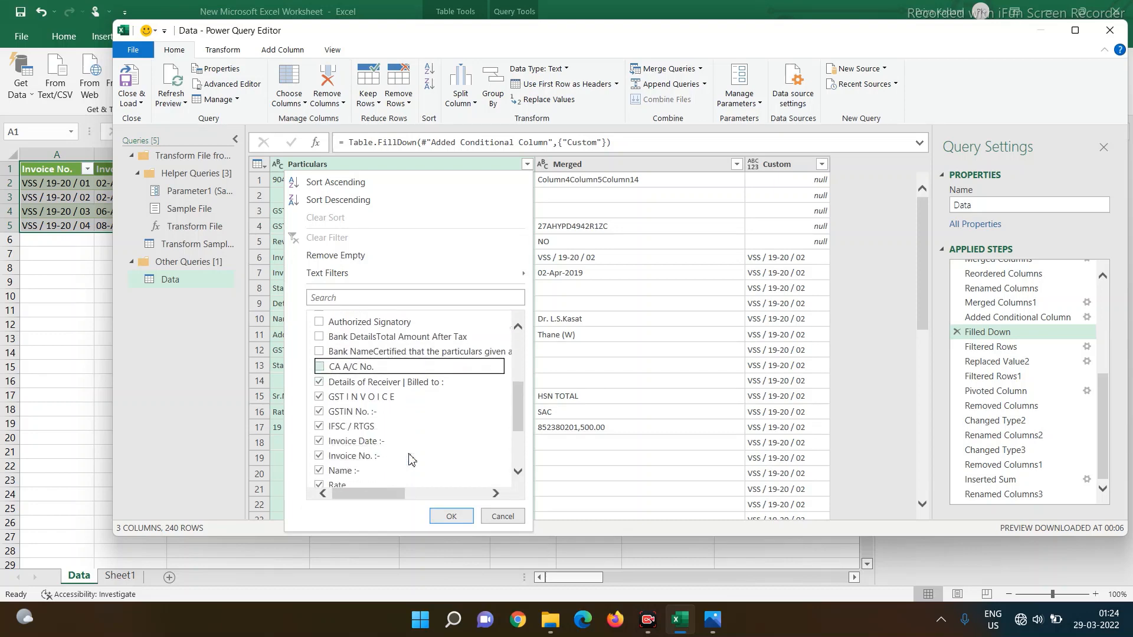
{"action": "left_click", "coordinate": [320, 384]}
{"action": "left_click", "coordinate": [319, 398]}
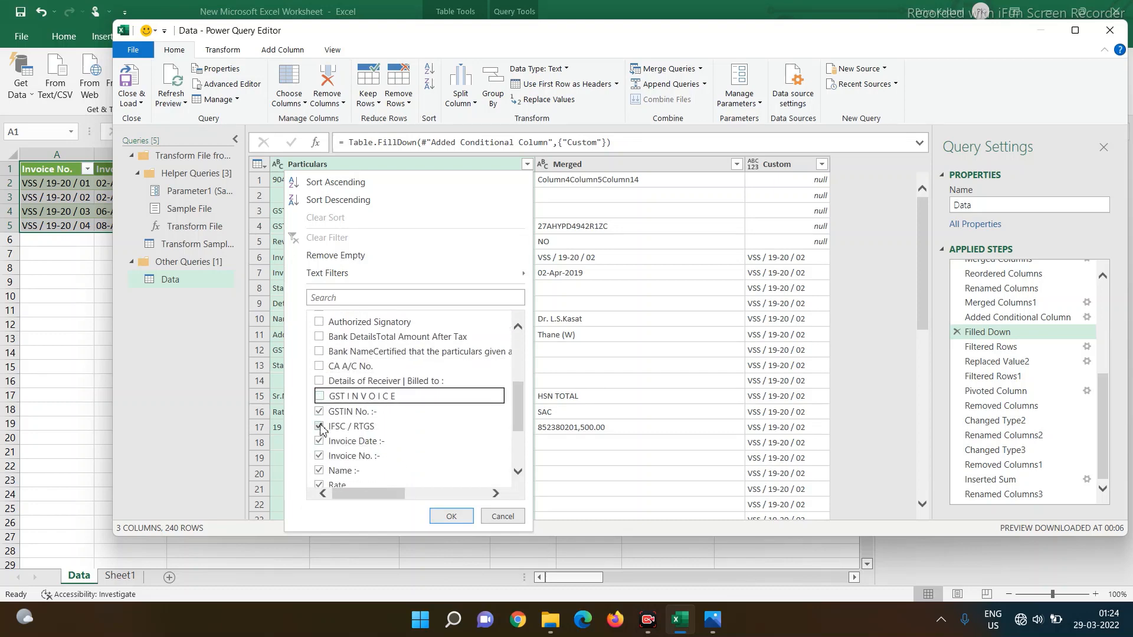
{"action": "left_click", "coordinate": [319, 426]}
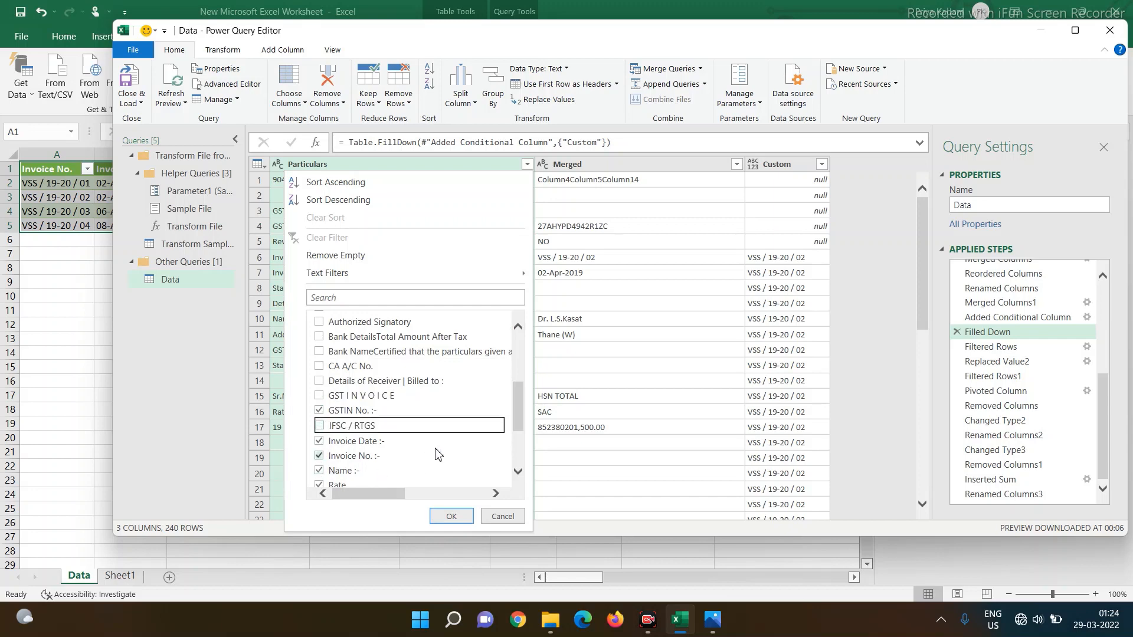
{"action": "scroll", "coordinate": [436, 451], "scroll_direction": "down", "scroll_amount": 1}
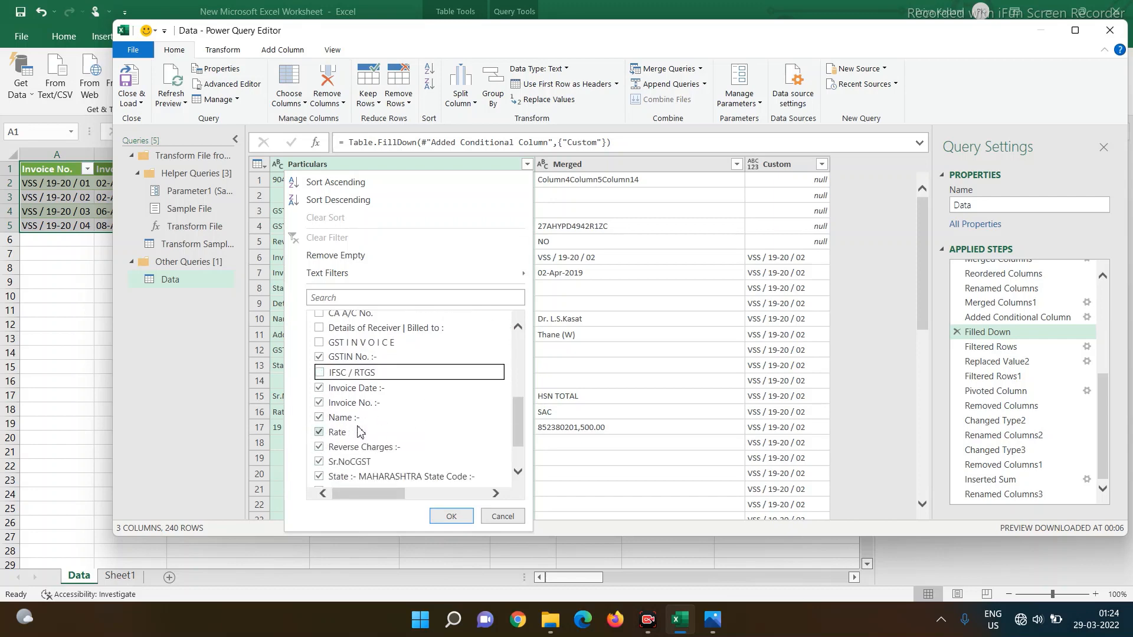
{"action": "left_click", "coordinate": [319, 433]}
{"action": "left_click", "coordinate": [319, 447]}
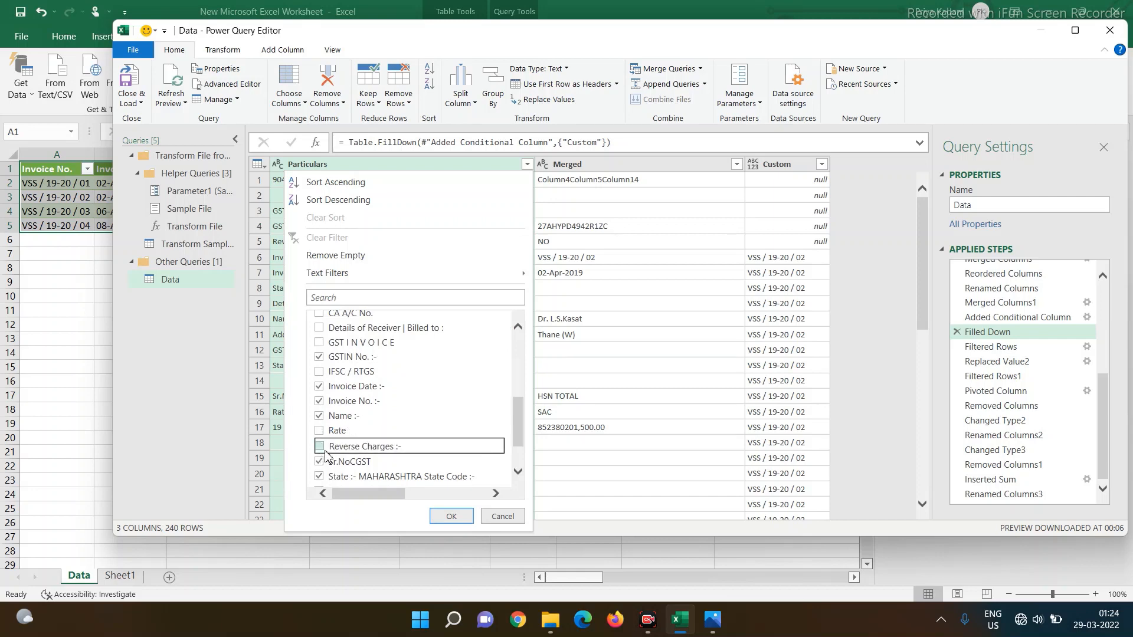
{"action": "scroll", "coordinate": [320, 447], "scroll_direction": "down", "scroll_amount": 1}
{"action": "left_click", "coordinate": [319, 410]}
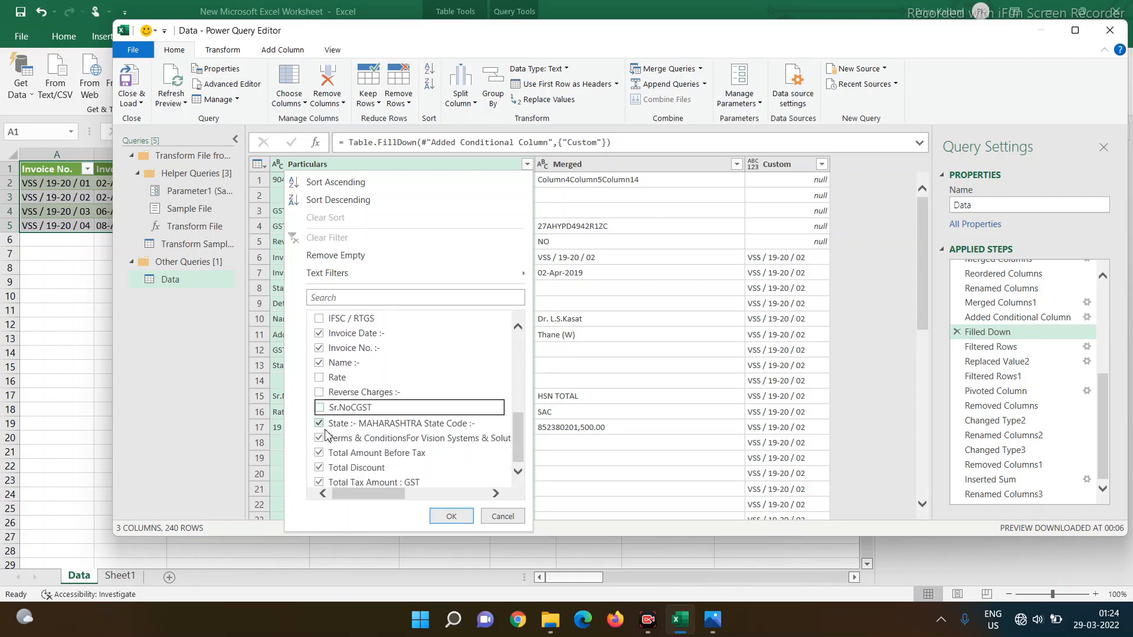
{"action": "left_click", "coordinate": [319, 423]}
{"action": "left_click", "coordinate": [319, 438]}
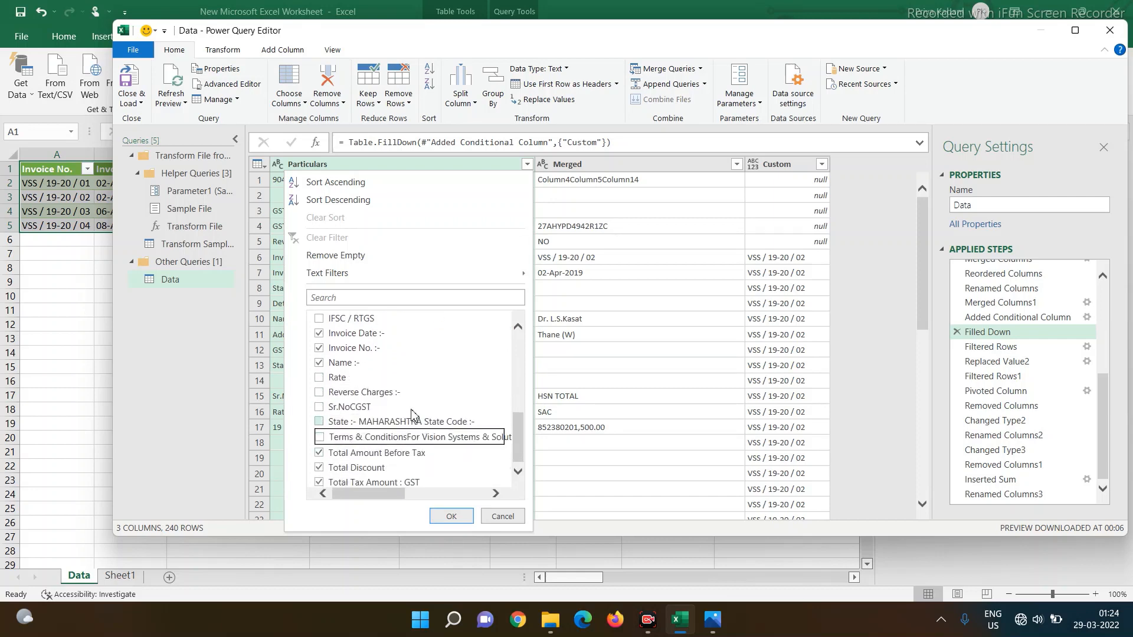
{"action": "left_click", "coordinate": [452, 517]}
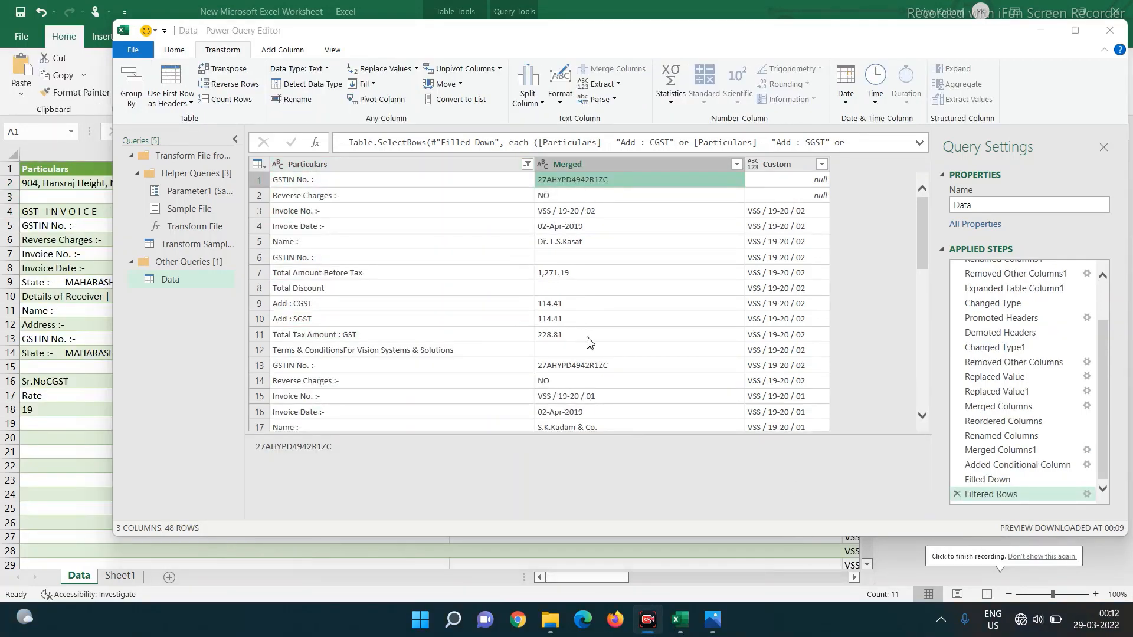
- Replace the seller's GSTIN value in Merged with 'delete'
{"action": "right_click", "coordinate": [588, 186]}
{"action": "left_click", "coordinate": [614, 195]}
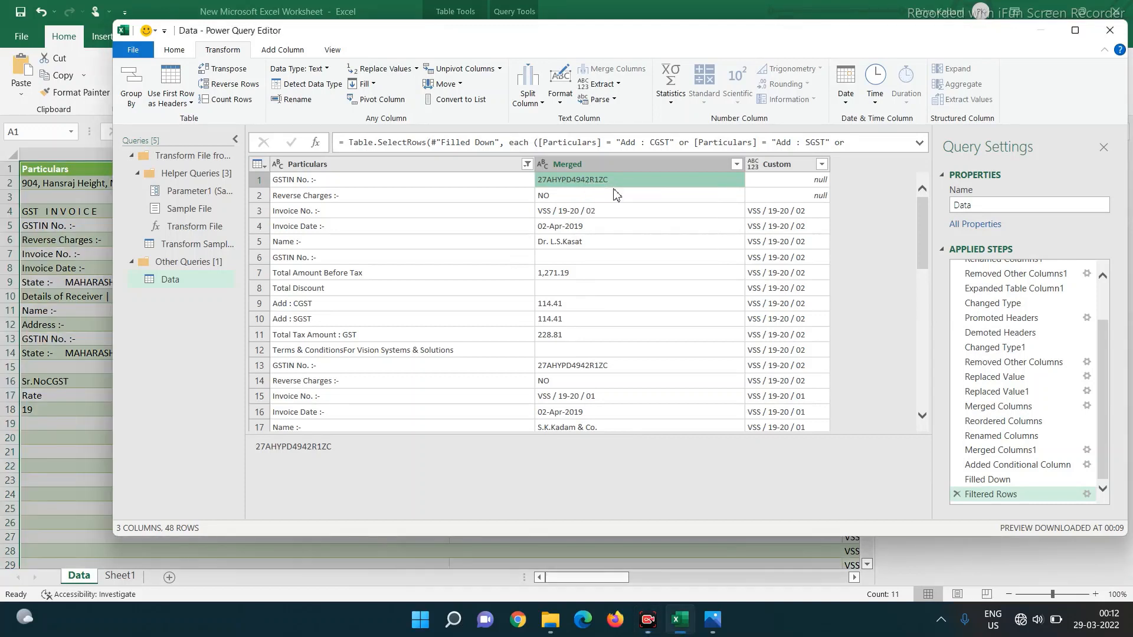
{"action": "left_click", "coordinate": [381, 68]}
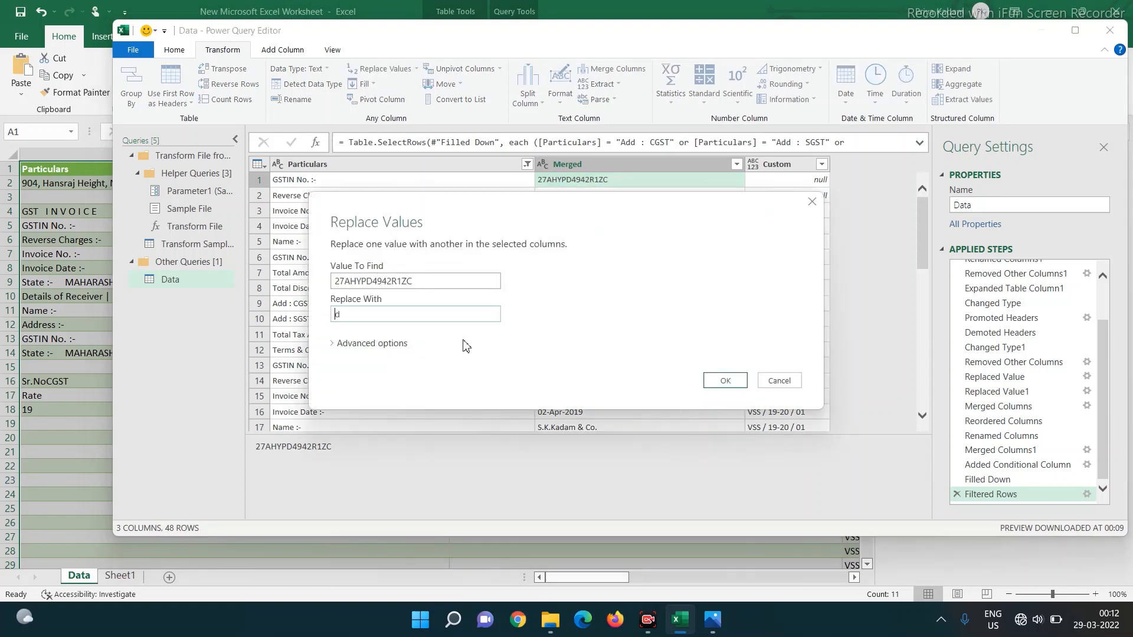
{"action": "left_click", "coordinate": [727, 381]}
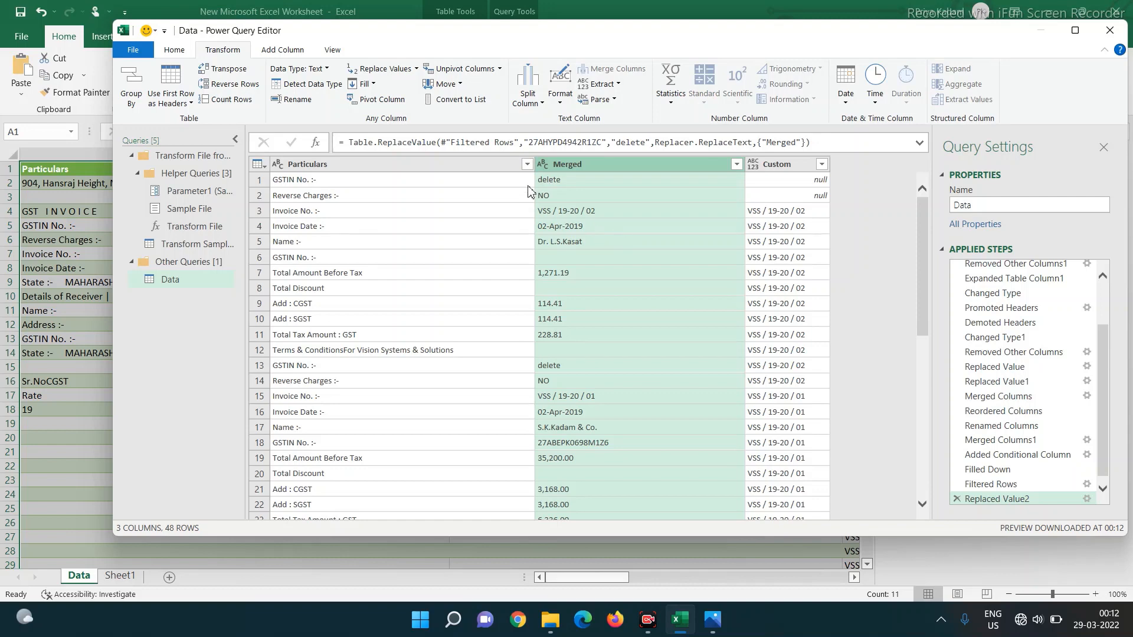
- Filter the Merged column to exclude the 'delete' rows
{"action": "left_click", "coordinate": [736, 164]}
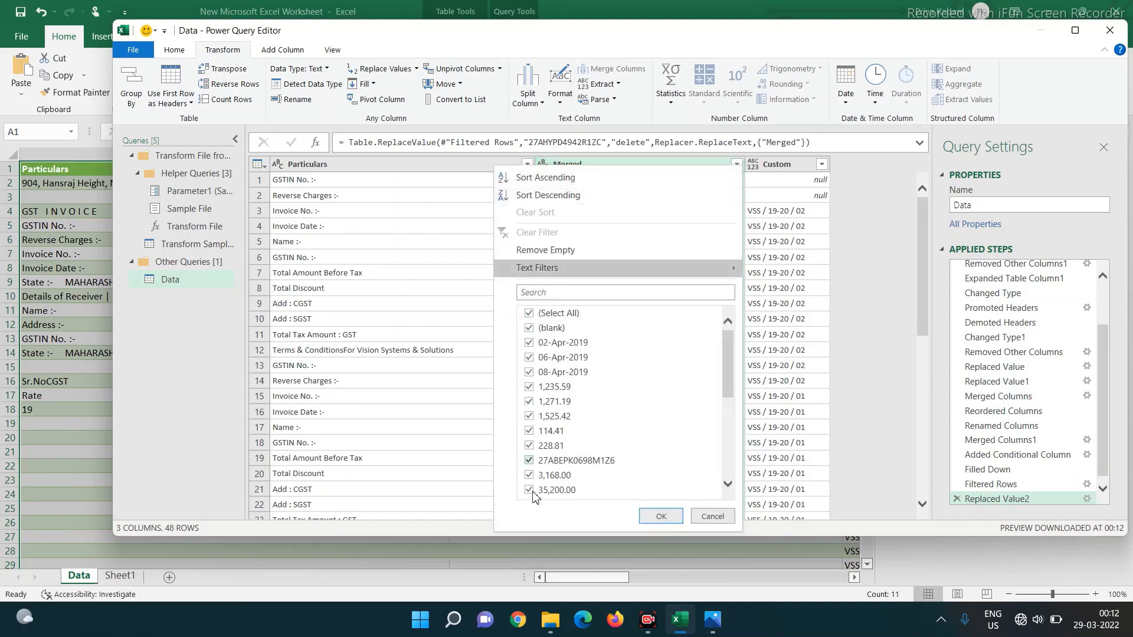
{"action": "scroll", "coordinate": [581, 416], "scroll_direction": "down", "scroll_amount": 3}
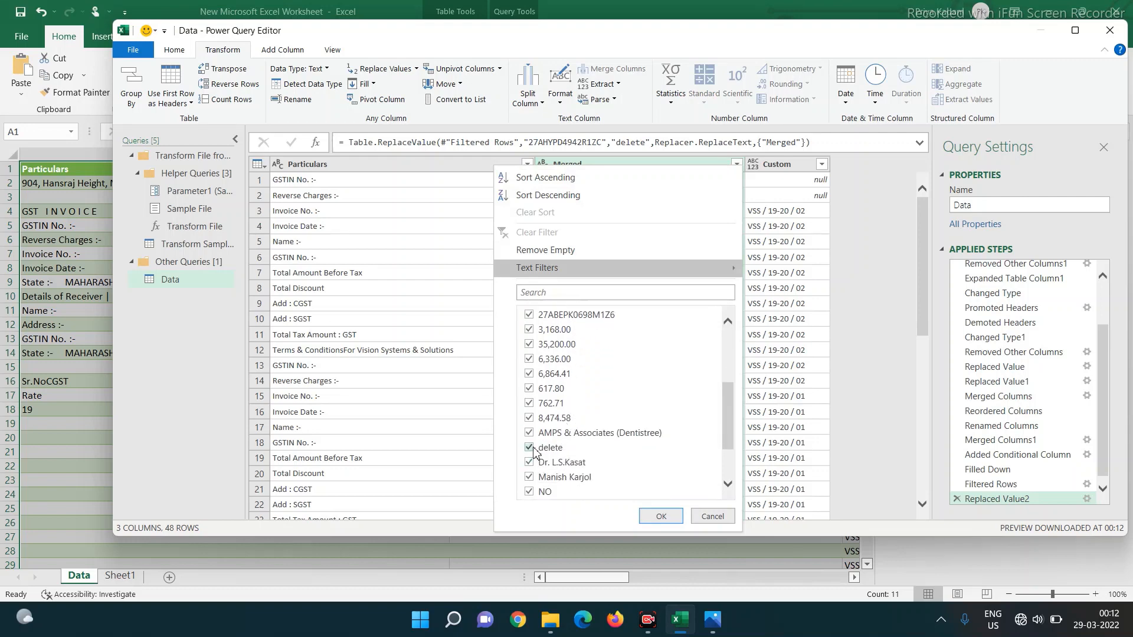
{"action": "left_click", "coordinate": [530, 448]}
{"action": "left_click", "coordinate": [662, 515]}
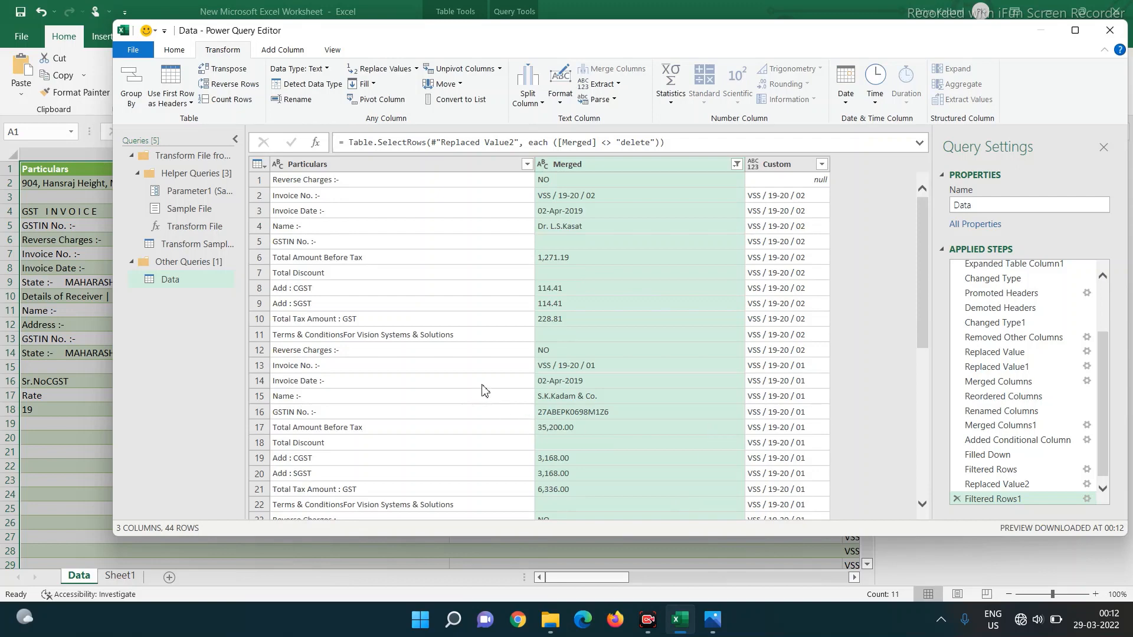
- Uncheck the Reverse Charges rows in the Particulars filter and apply it
{"action": "left_click", "coordinate": [528, 165]}
{"action": "scroll", "coordinate": [363, 413], "scroll_direction": "down", "scroll_amount": 1}
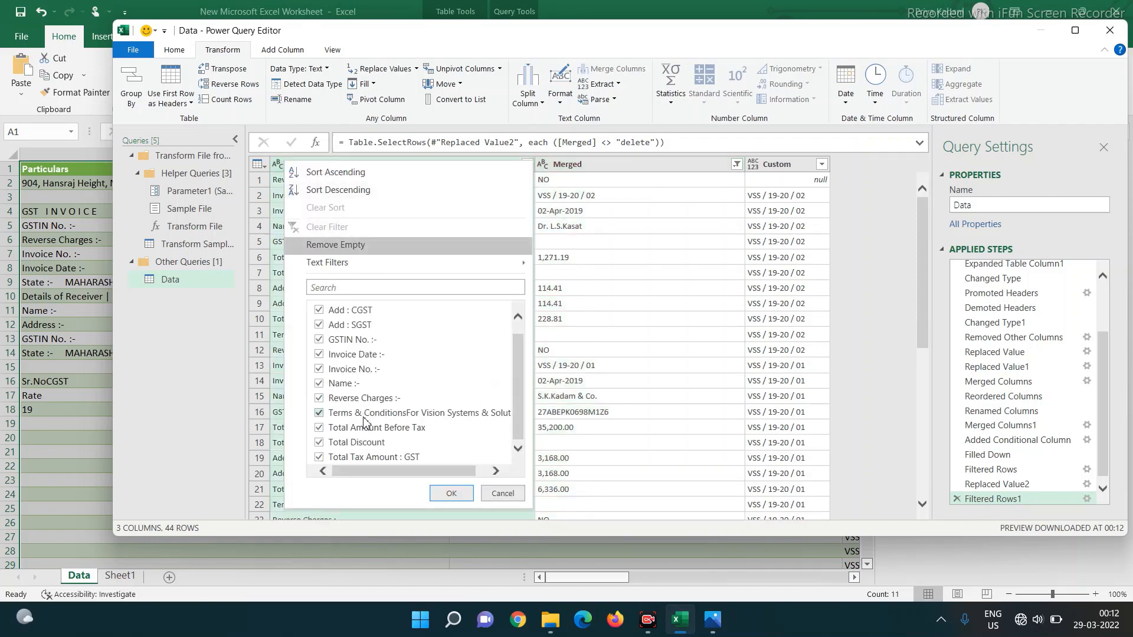
{"action": "left_click", "coordinate": [319, 401]}
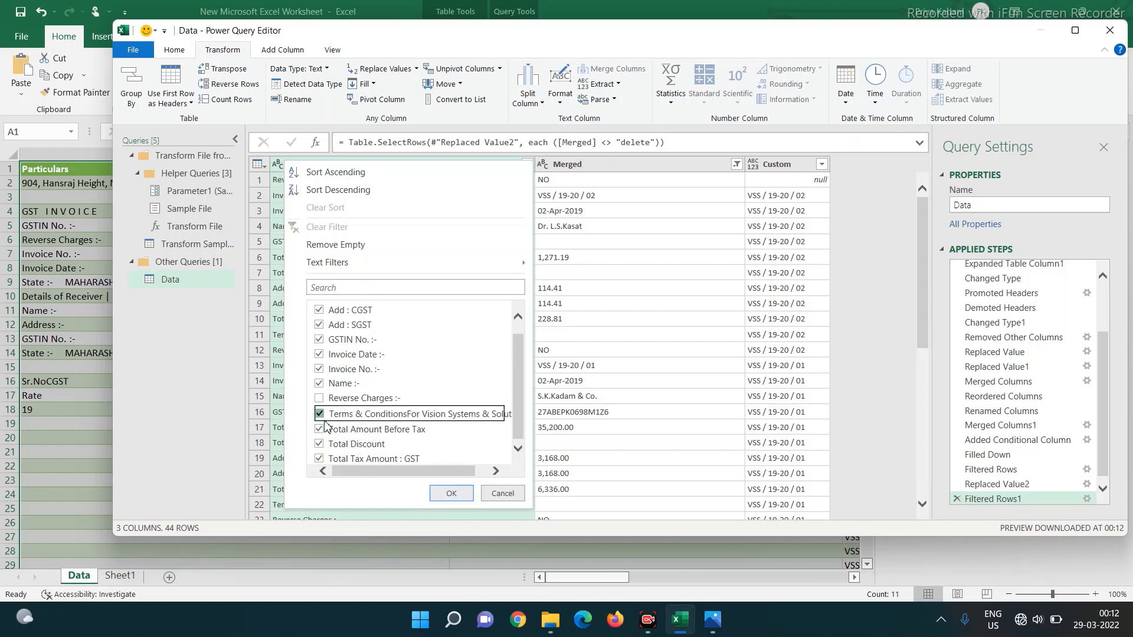
{"action": "left_click", "coordinate": [462, 494]}
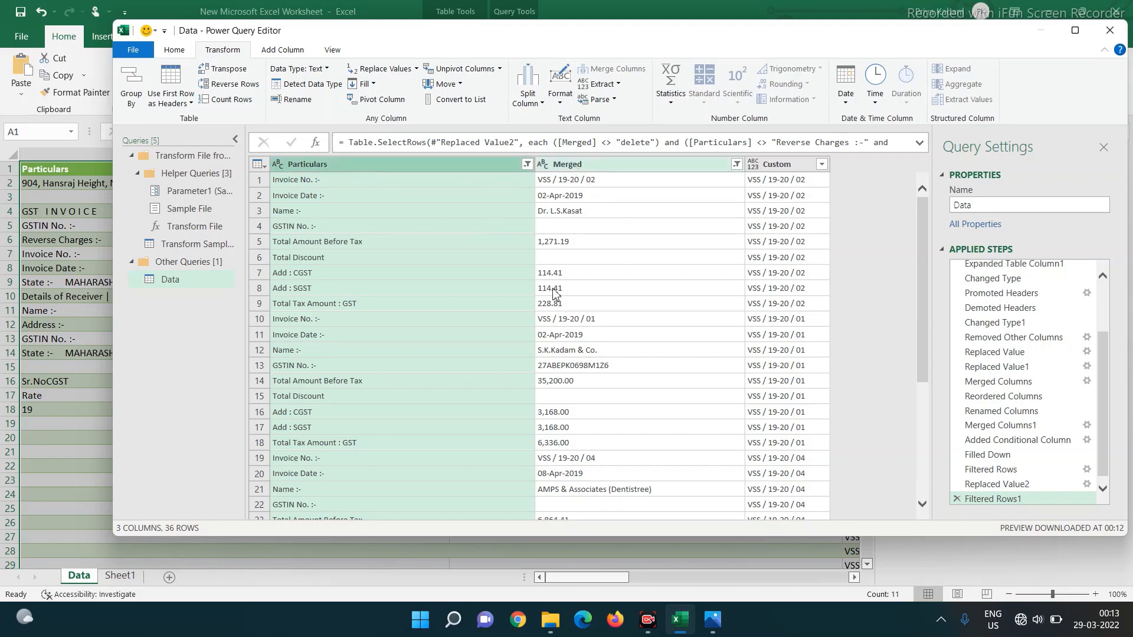
- Pivot Particulars into columns with Merged as the values column and Don't Aggregate
{"action": "left_click", "coordinate": [377, 105]}
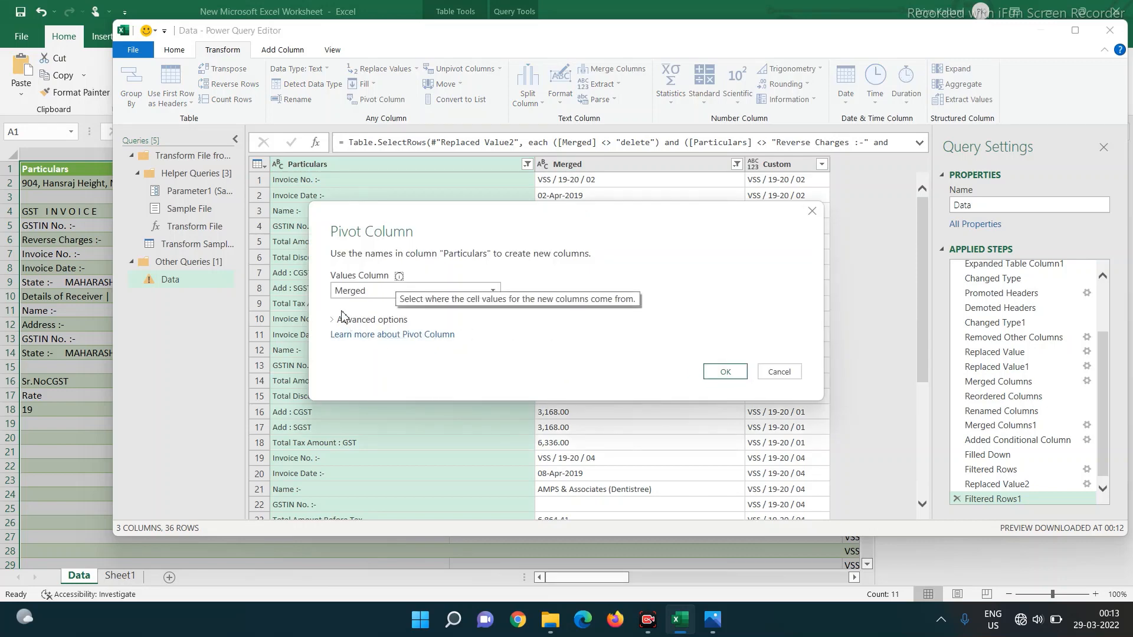
{"action": "left_click", "coordinate": [357, 291]}
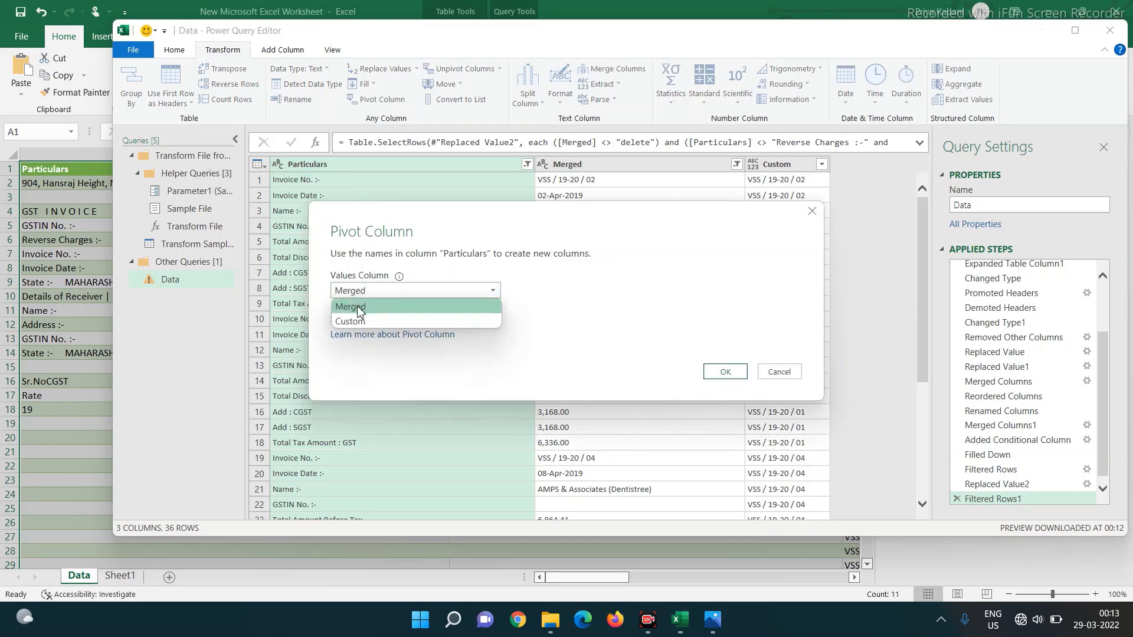
{"action": "left_click", "coordinate": [358, 307]}
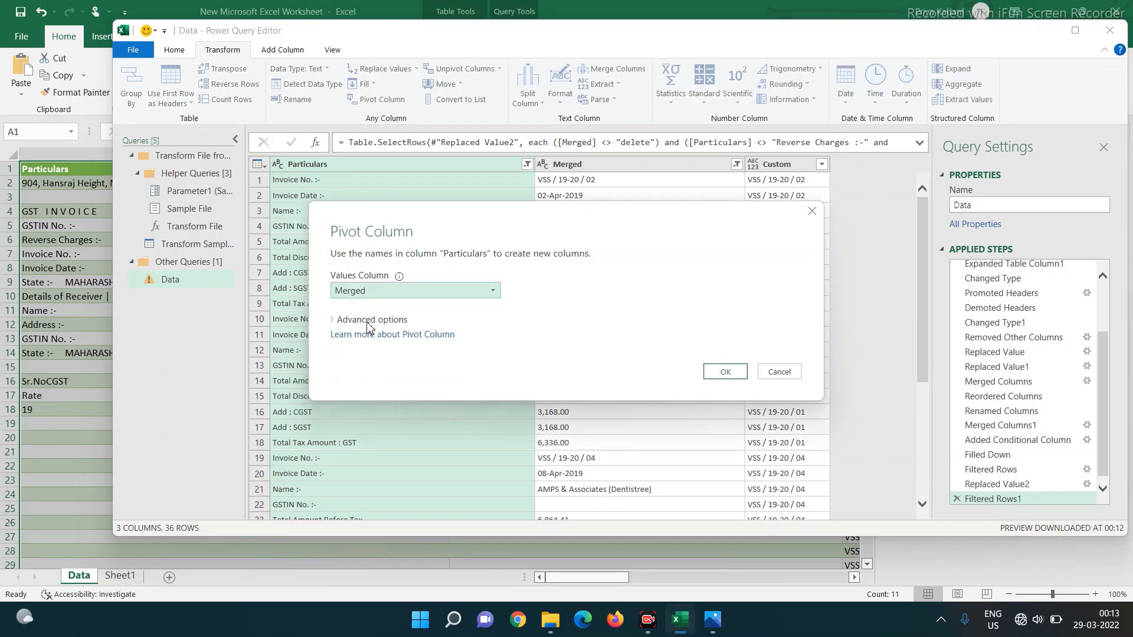
{"action": "left_click", "coordinate": [372, 320]}
{"action": "left_click", "coordinate": [368, 351]}
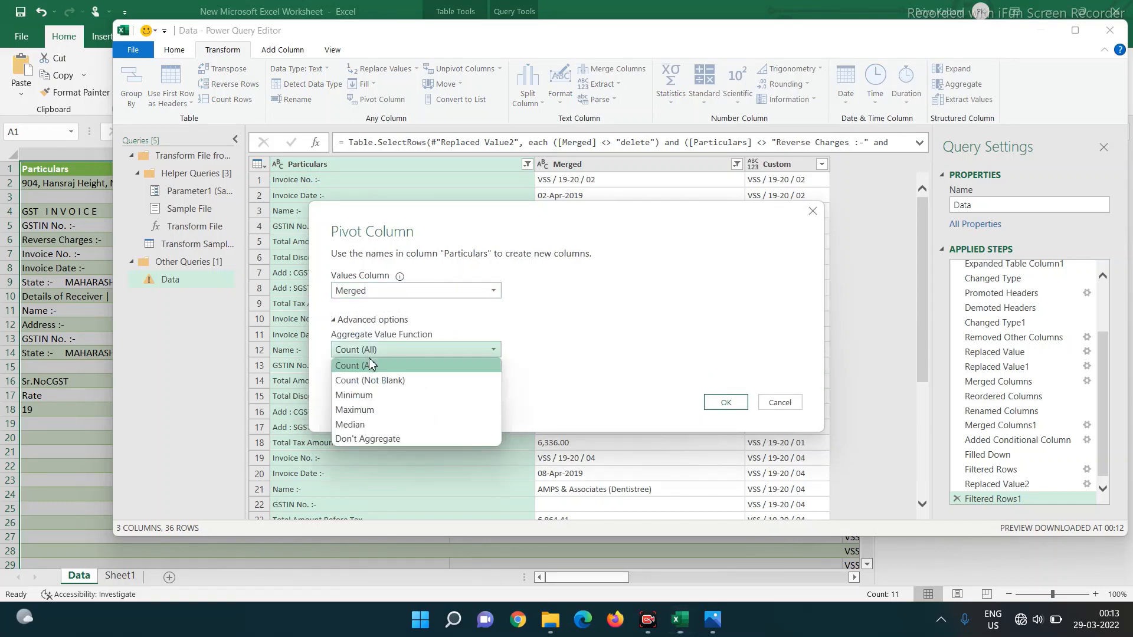
{"action": "left_click", "coordinate": [363, 440]}
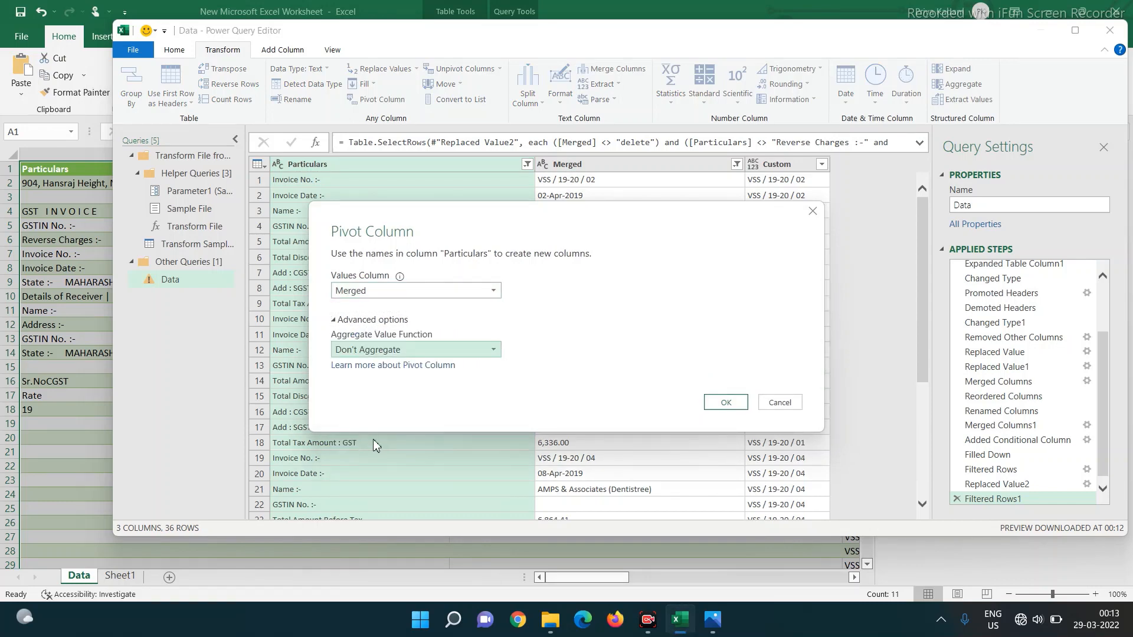
{"action": "left_click", "coordinate": [726, 403]}
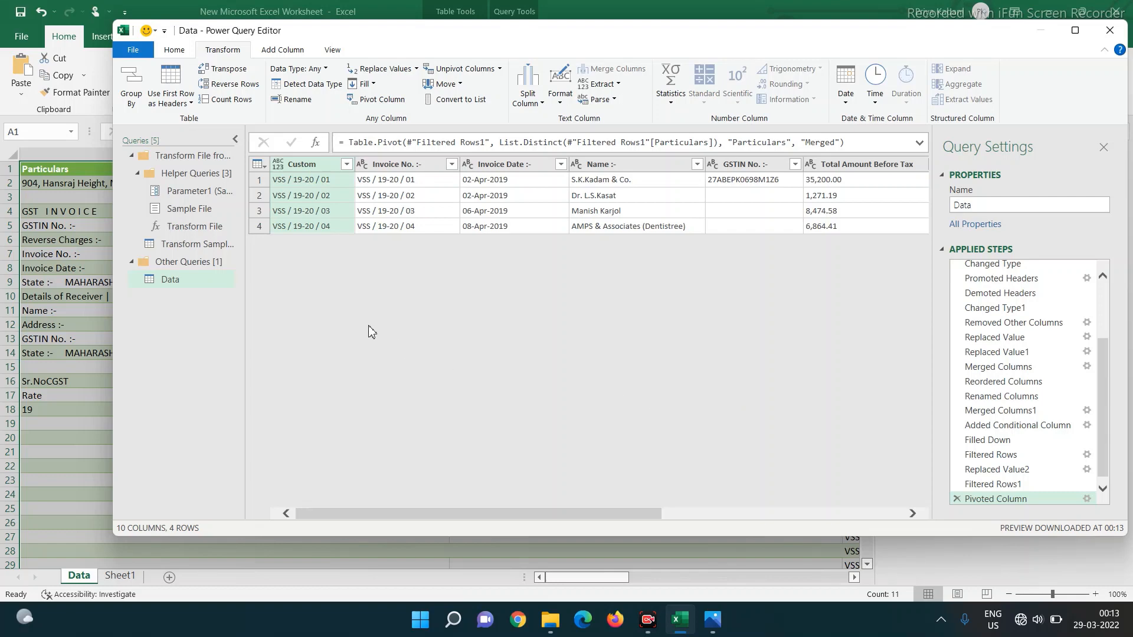
- Remove the Custom column and set the Total Discount, CGST, SGST and other amount columns to Decimal Number
{"action": "right_click", "coordinate": [311, 167]}
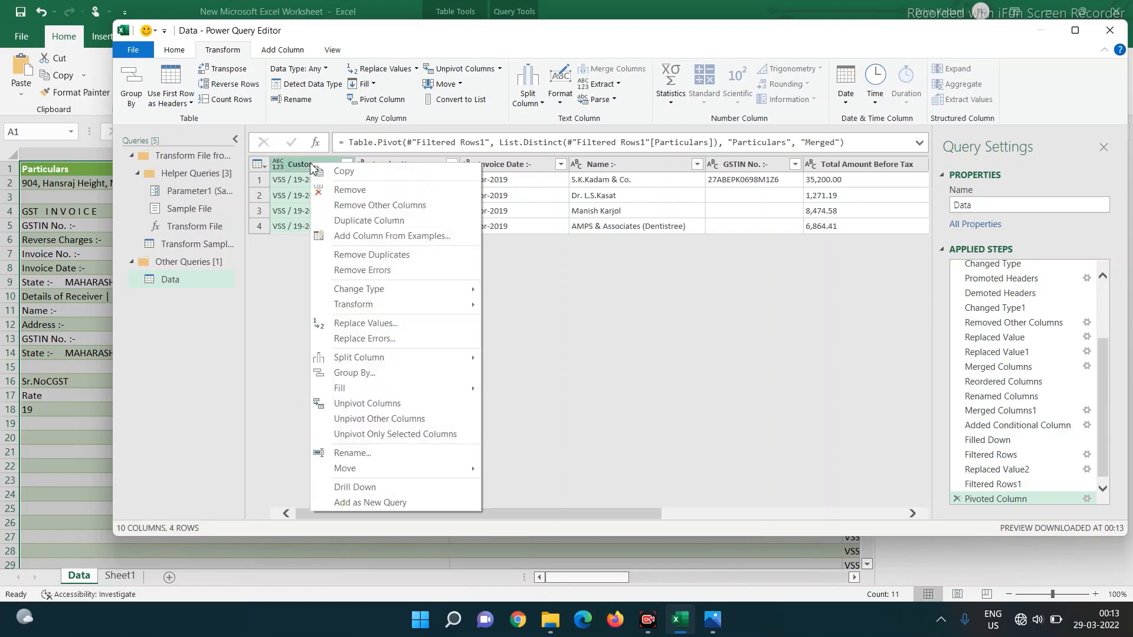
{"action": "left_click", "coordinate": [333, 196]}
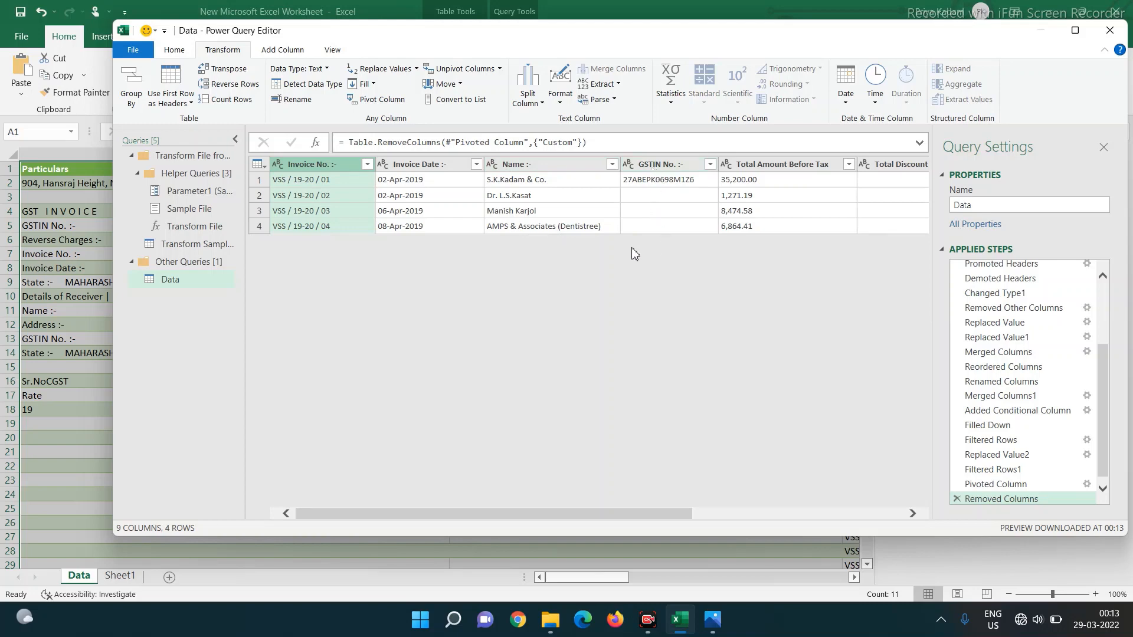
{"action": "left_click", "coordinate": [727, 165]}
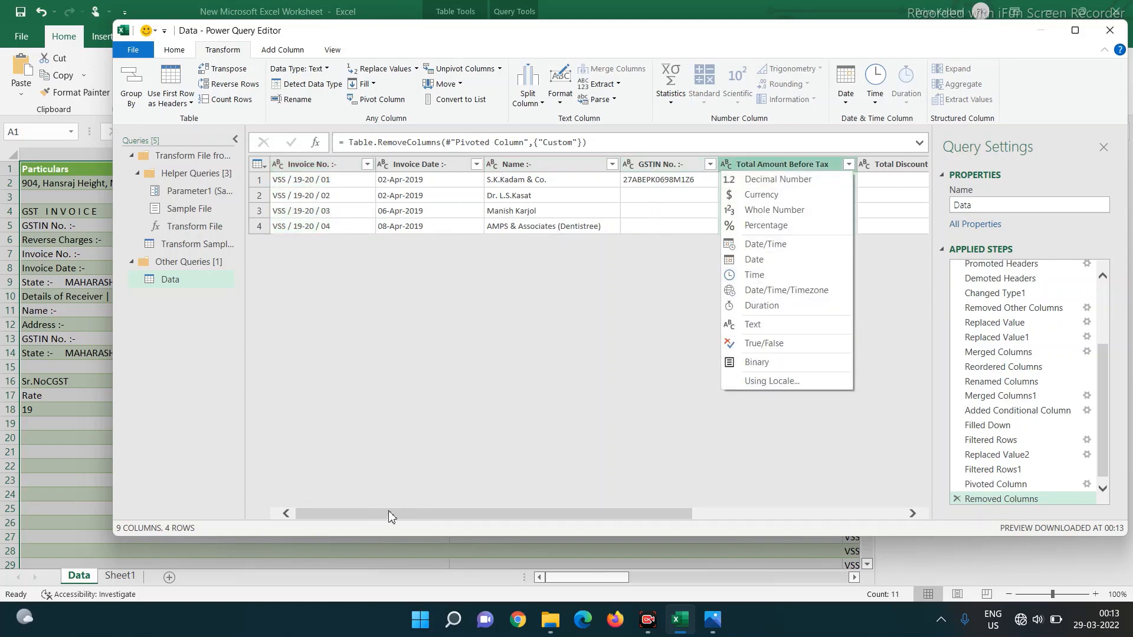
{"action": "left_click_drag", "start_coordinate": [424, 515], "coordinate": [713, 515]}
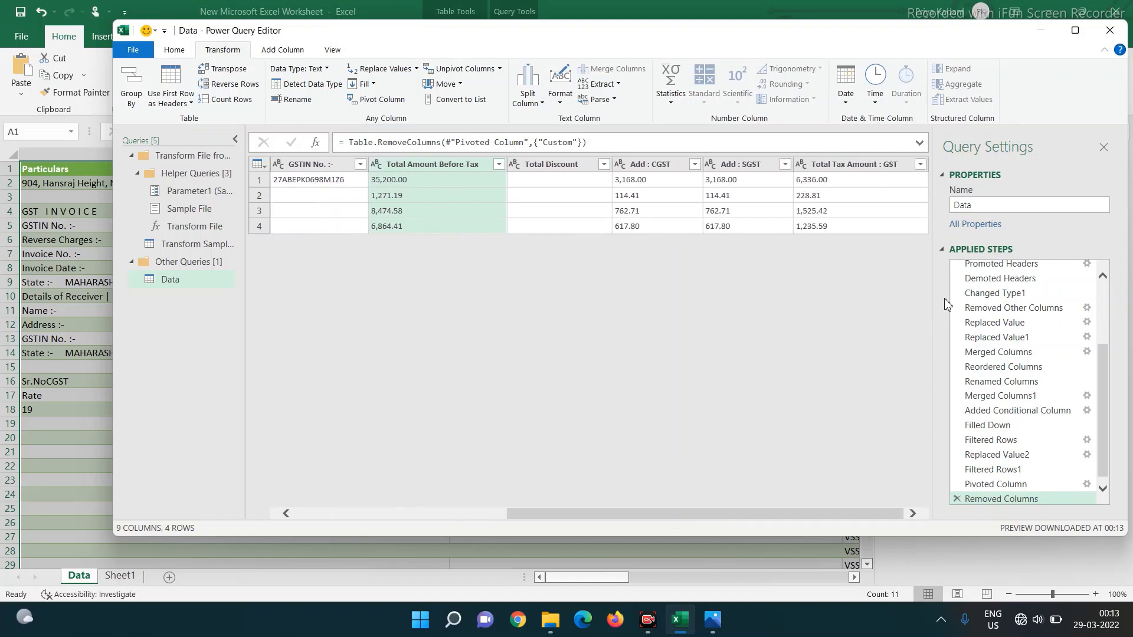
{"action": "left_click", "coordinate": [872, 174], "text": "ctrl"}
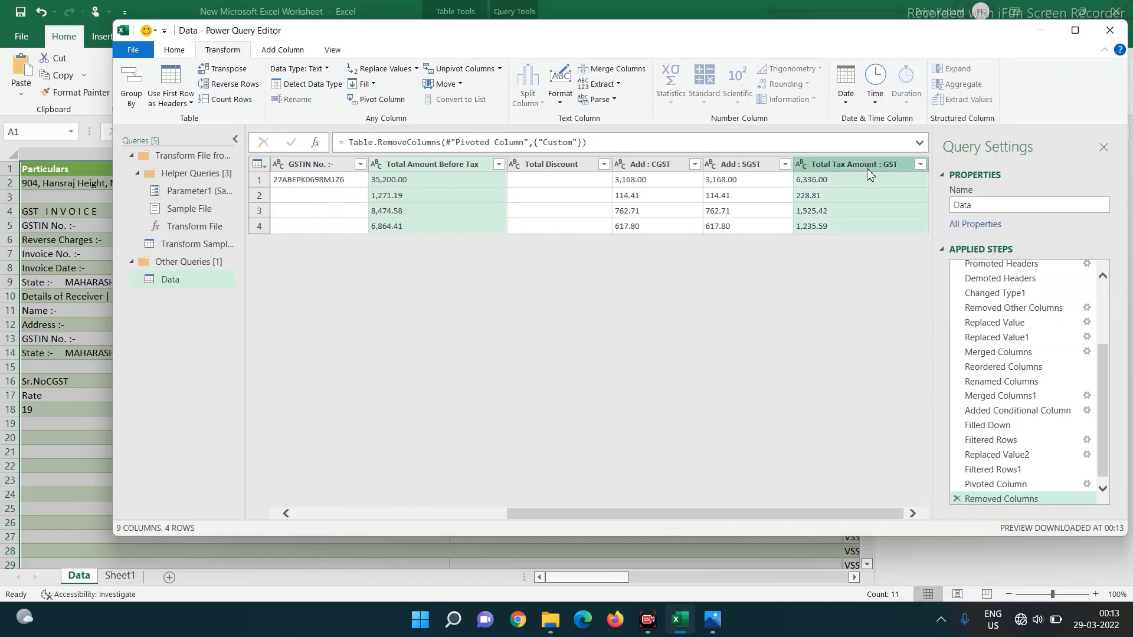
{"action": "left_click", "coordinate": [605, 176], "text": "ctrl"}
{"action": "left_click", "coordinate": [673, 165], "text": "ctrl"}
{"action": "left_click", "coordinate": [738, 165], "text": "ctrl"}
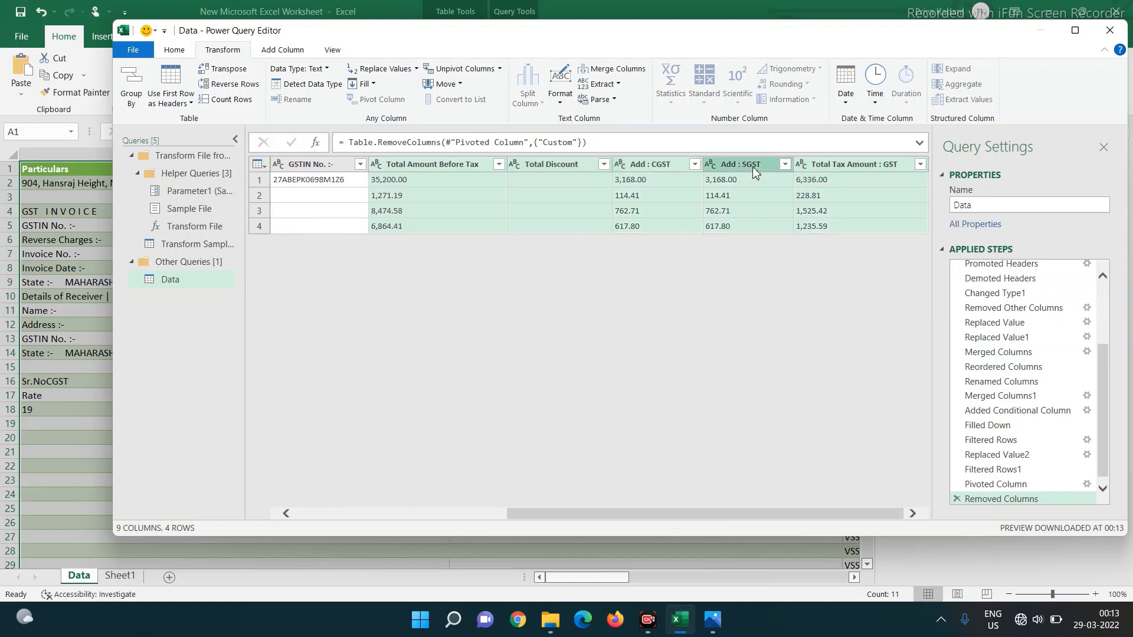
{"action": "left_click", "coordinate": [802, 165]}
{"action": "left_click", "coordinate": [832, 179]}
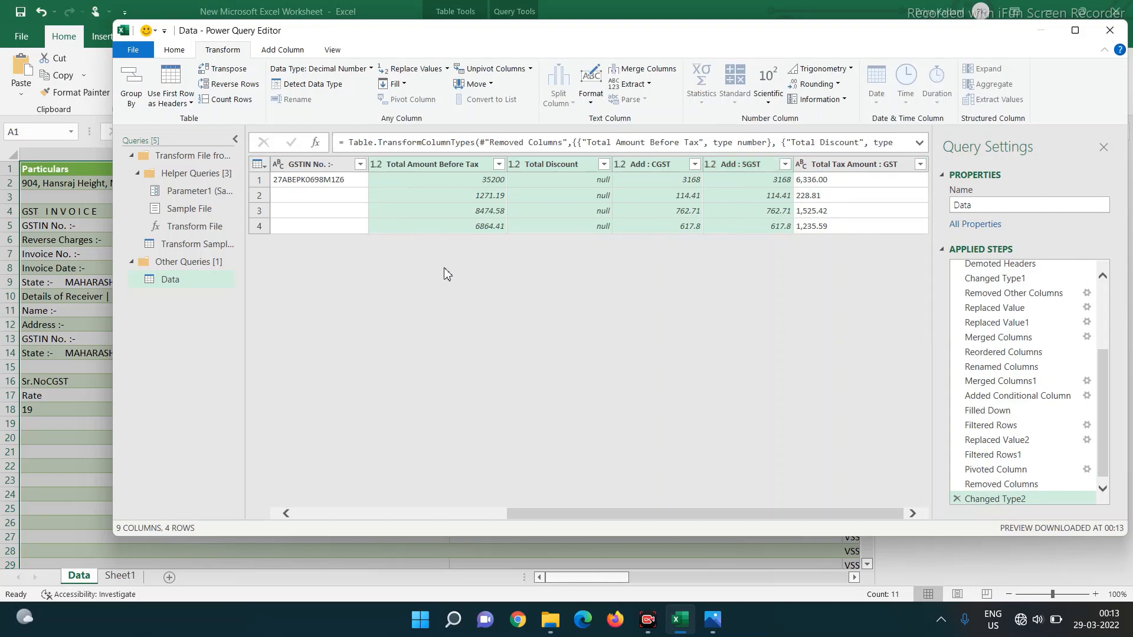
{"action": "key", "text": "Left"}
{"action": "key", "text": "Left"}
{"action": "key", "text": "Left"}
{"action": "key", "text": "Left"}
{"action": "key", "text": "Left"}
{"action": "key", "text": "Left"}
{"action": "key", "text": "Left"}
{"action": "key", "text": "Left"}
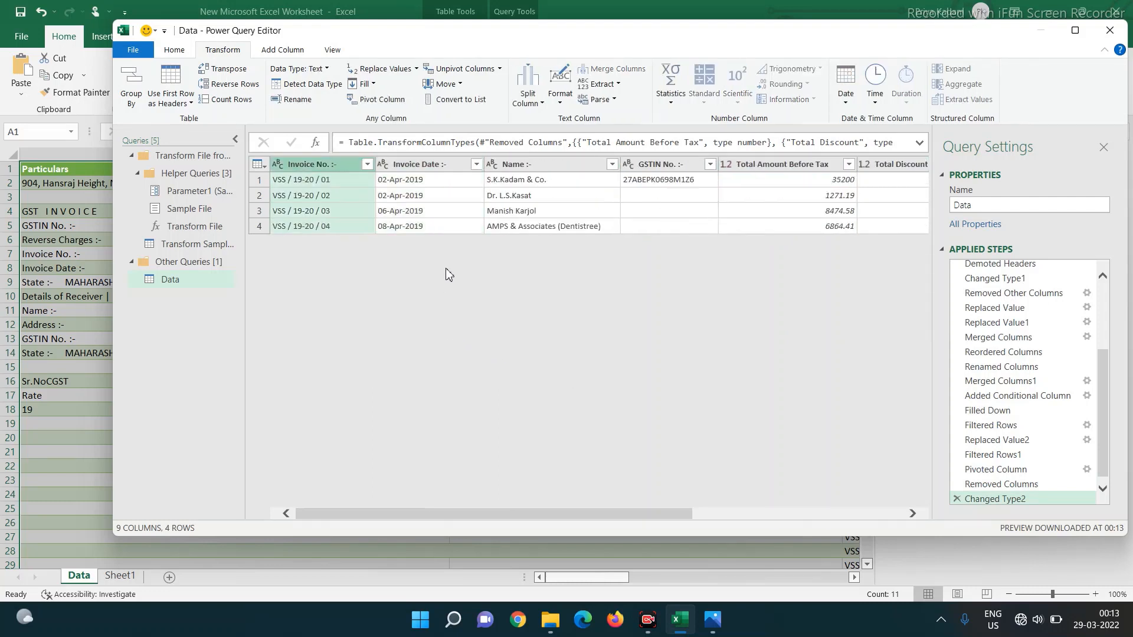
- Rename the first two headers to 'Invoice No.' and 'Invoice Date', removing the trailing :- marks
{"action": "left_click", "coordinate": [305, 166]}
{"action": "double_click", "coordinate": [305, 165]}
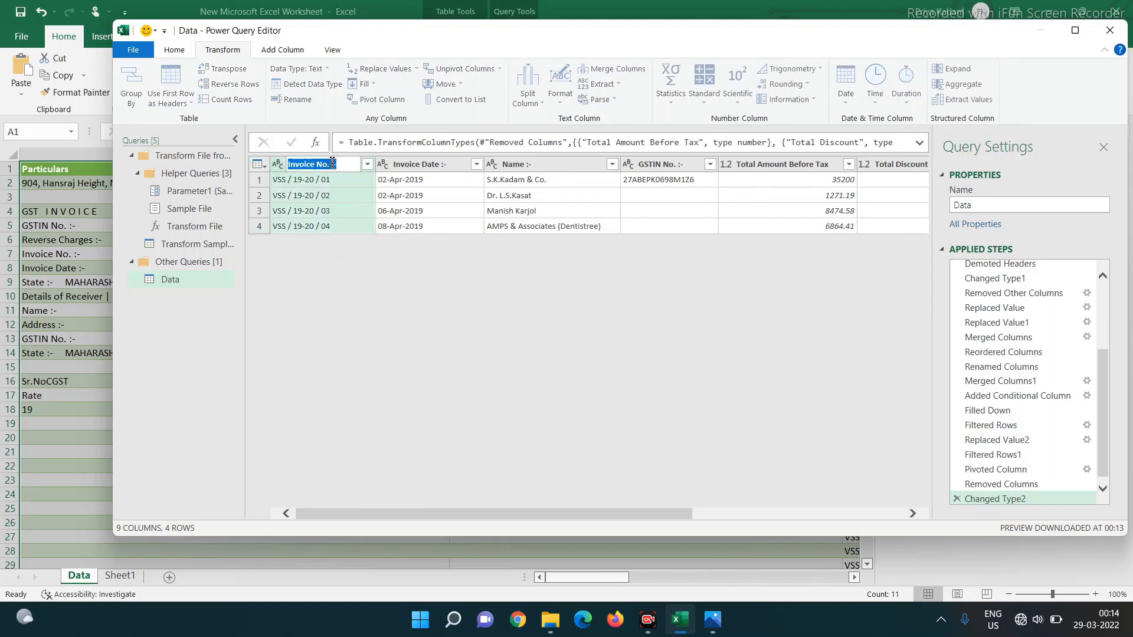
{"action": "left_click", "coordinate": [332, 164]}
{"action": "key", "text": "Return"}
{"action": "double_click", "coordinate": [435, 163]}
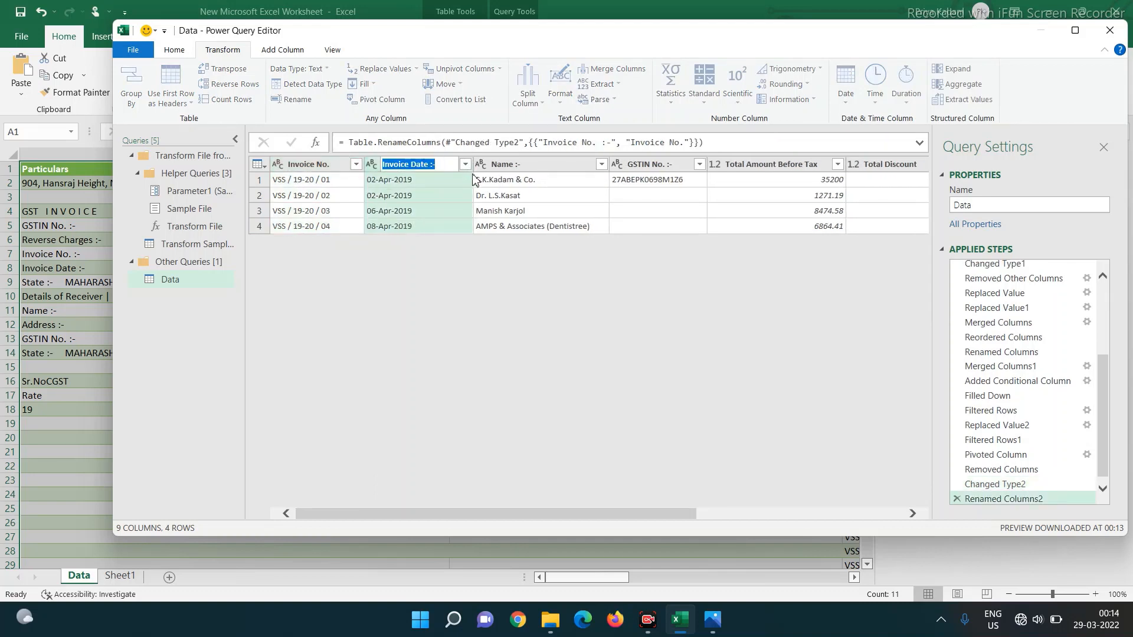
{"action": "key", "text": "End"}
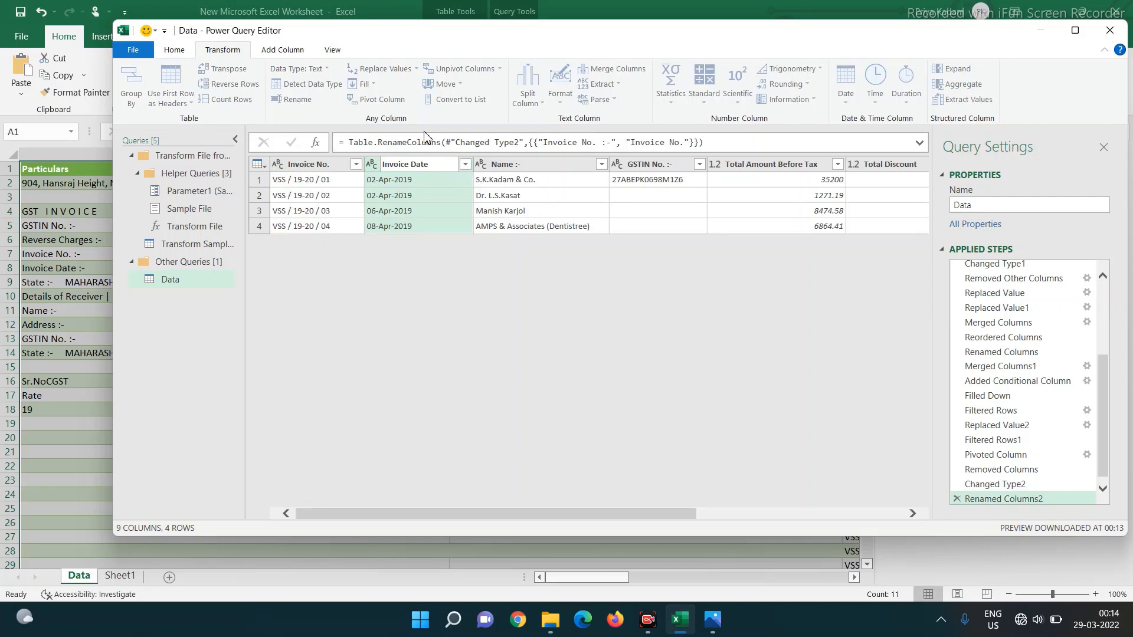
{"action": "key", "text": "Return"}
- Trim the next two headers to 'Name' and 'GSTIN No'
{"action": "double_click", "coordinate": [529, 166]}
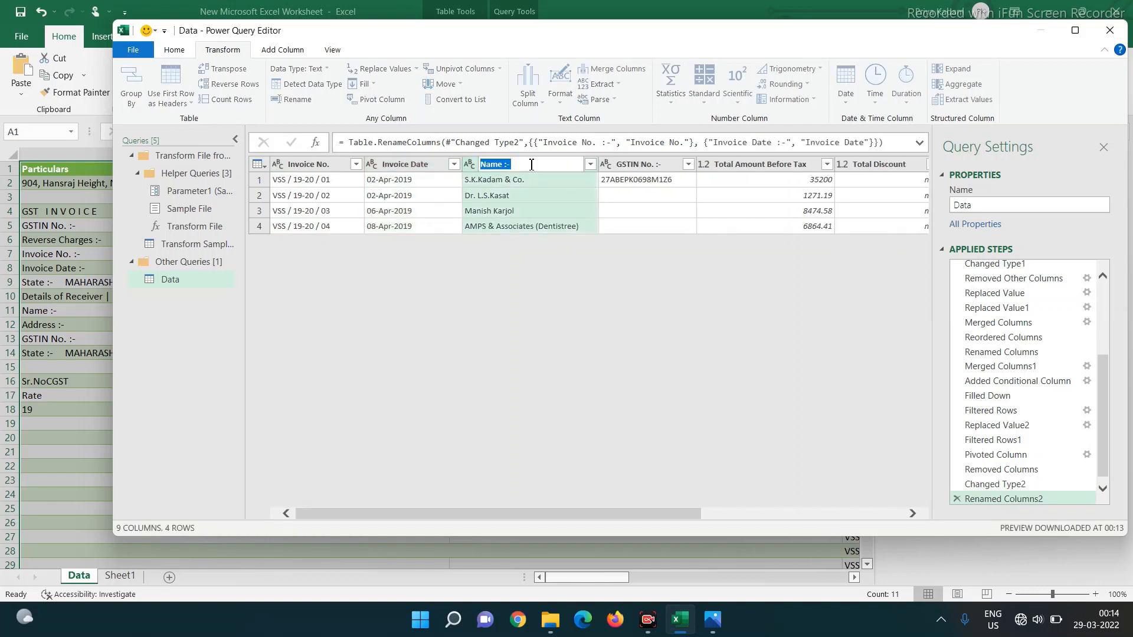
{"action": "key", "text": "End"}
{"action": "key", "text": "Return"}
{"action": "double_click", "coordinate": [649, 165]}
{"action": "key", "text": "End"}
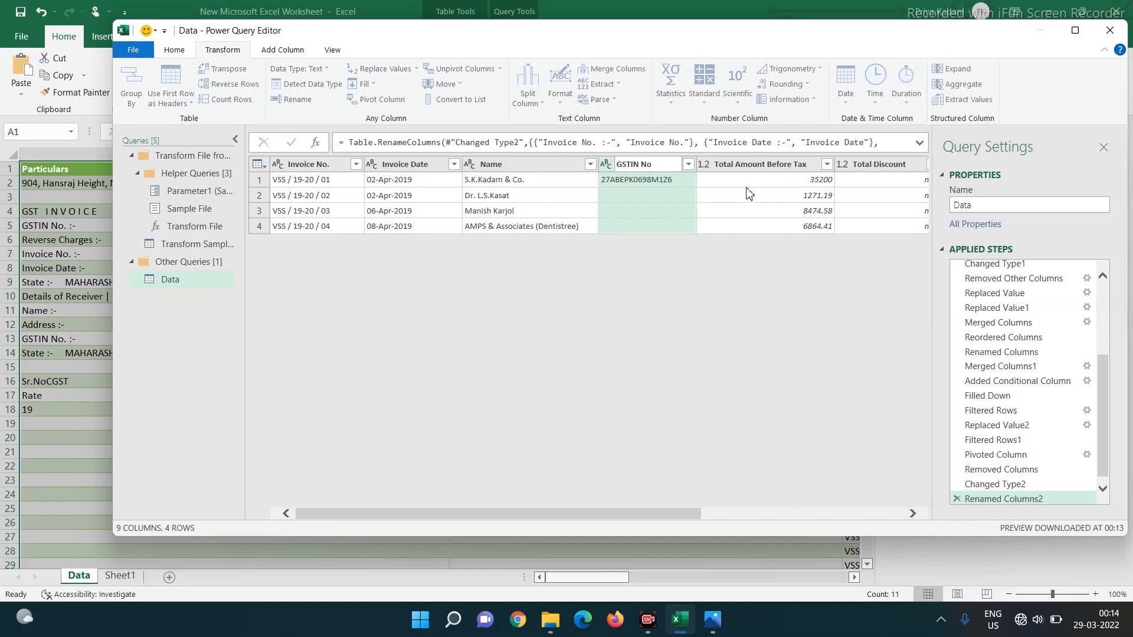
{"action": "key", "text": "Return"}
- Rename Total Amount Before Tax to 'Taxable Amount' and Total Discount to 'Discount'
{"action": "double_click", "coordinate": [730, 165]}
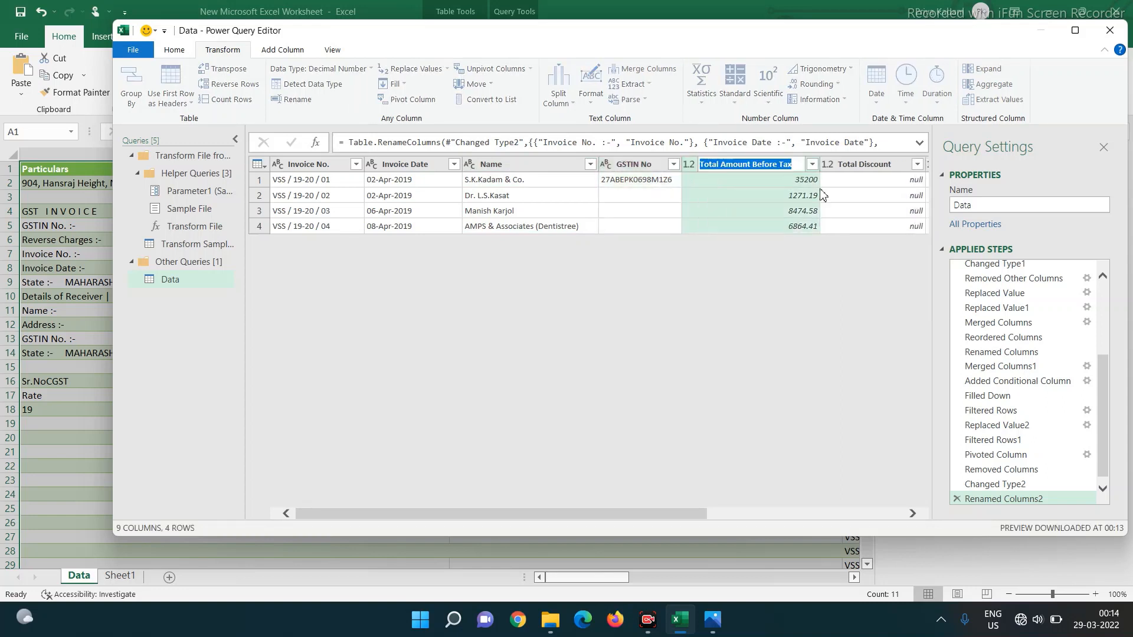
{"action": "type", "text": "Taxable Amount"}
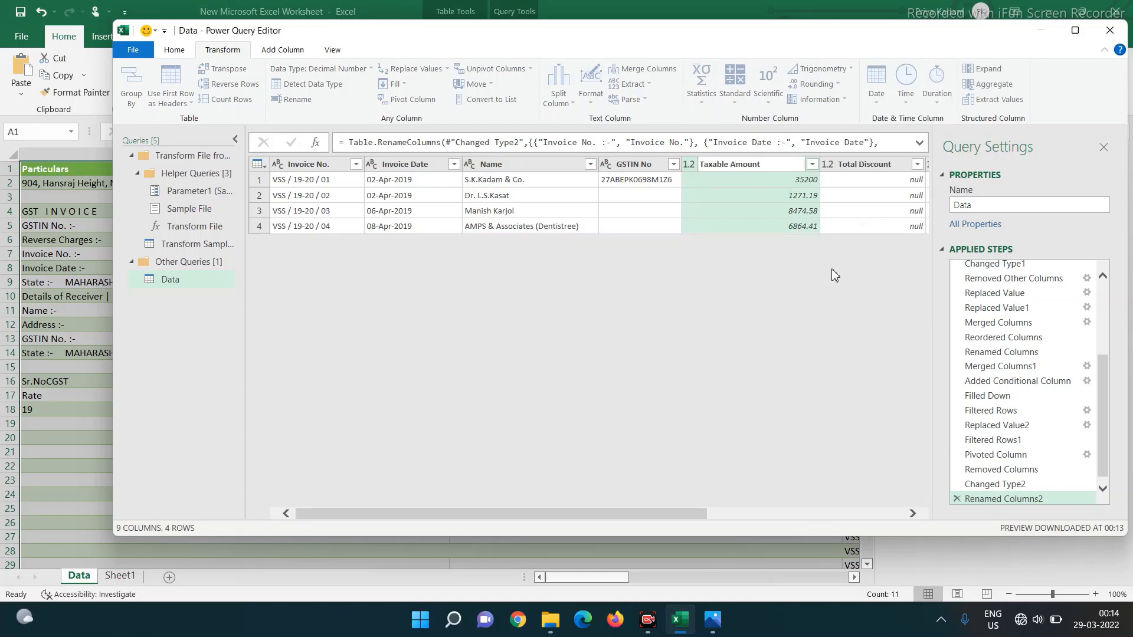
{"action": "left_click", "coordinate": [845, 212]}
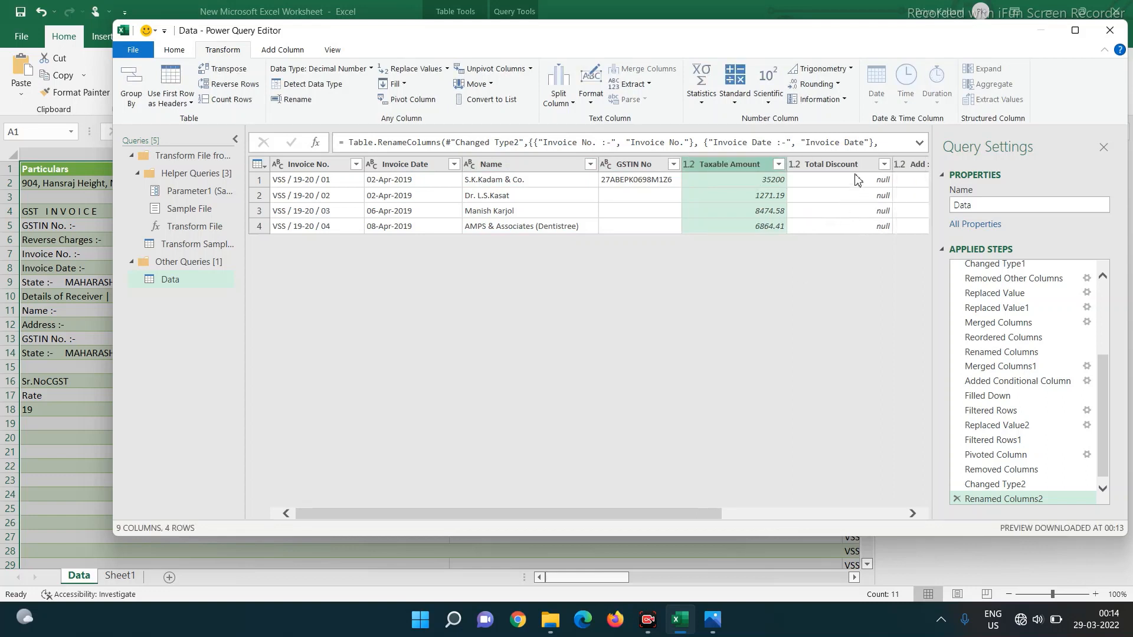
{"action": "double_click", "coordinate": [843, 166]}
{"action": "type", "text": "D"}
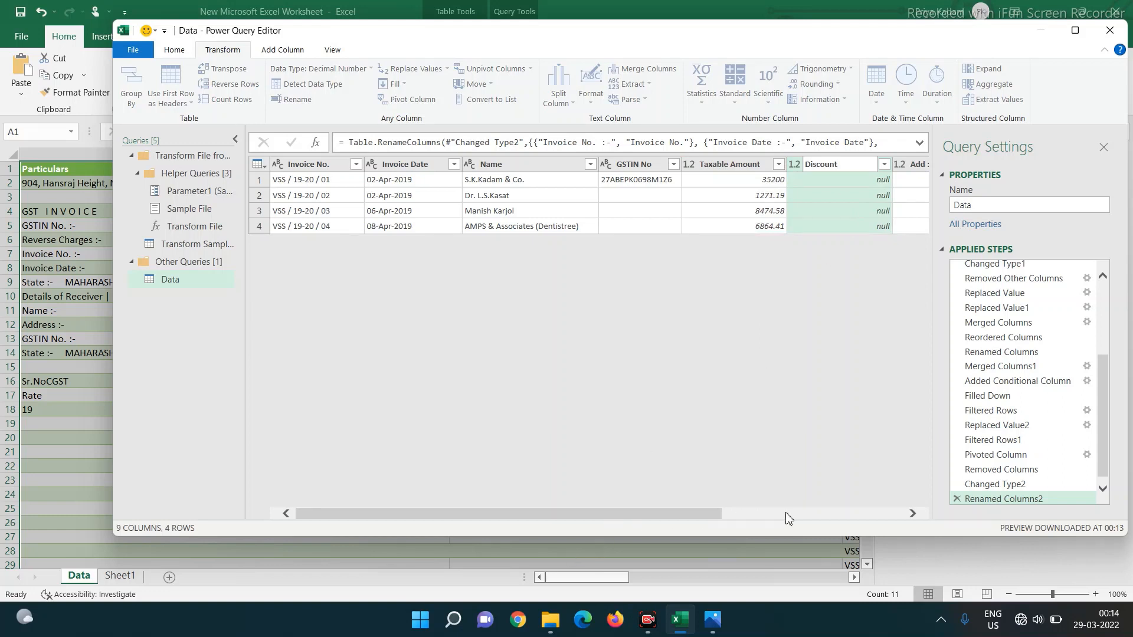
{"action": "left_click_drag", "start_coordinate": [683, 514], "coordinate": [889, 511]}
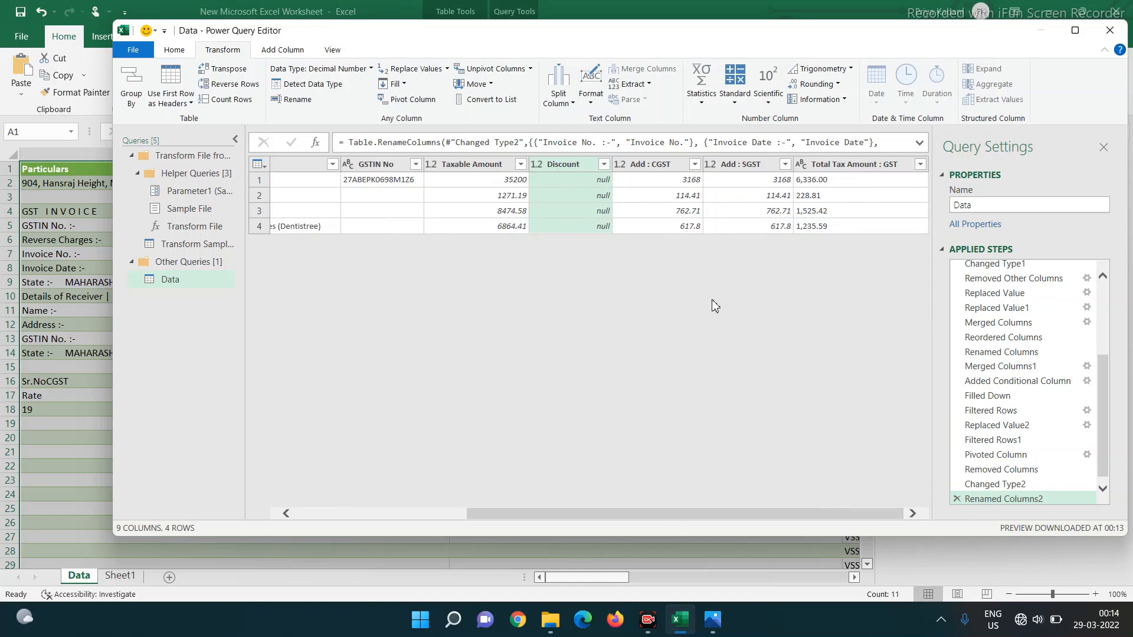
- Set Total Tax Amount : GST to decimal, then remove it and the Discount column
{"action": "left_click", "coordinate": [802, 165]}
{"action": "left_click", "coordinate": [802, 184]}
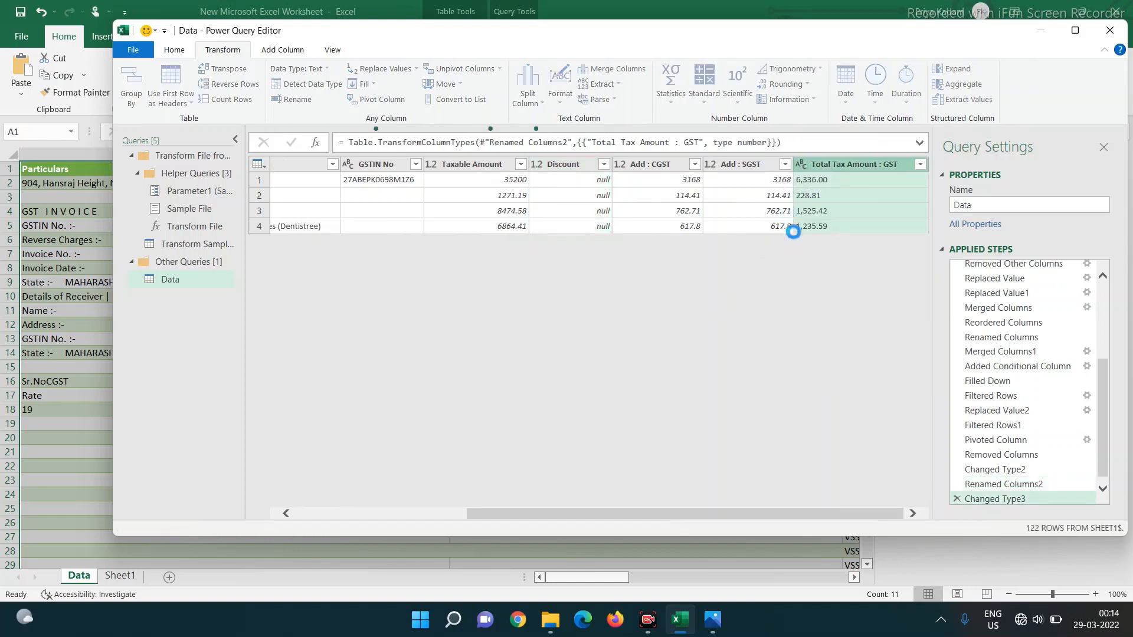
{"action": "right_click", "coordinate": [844, 166]}
{"action": "left_click", "coordinate": [874, 189]}
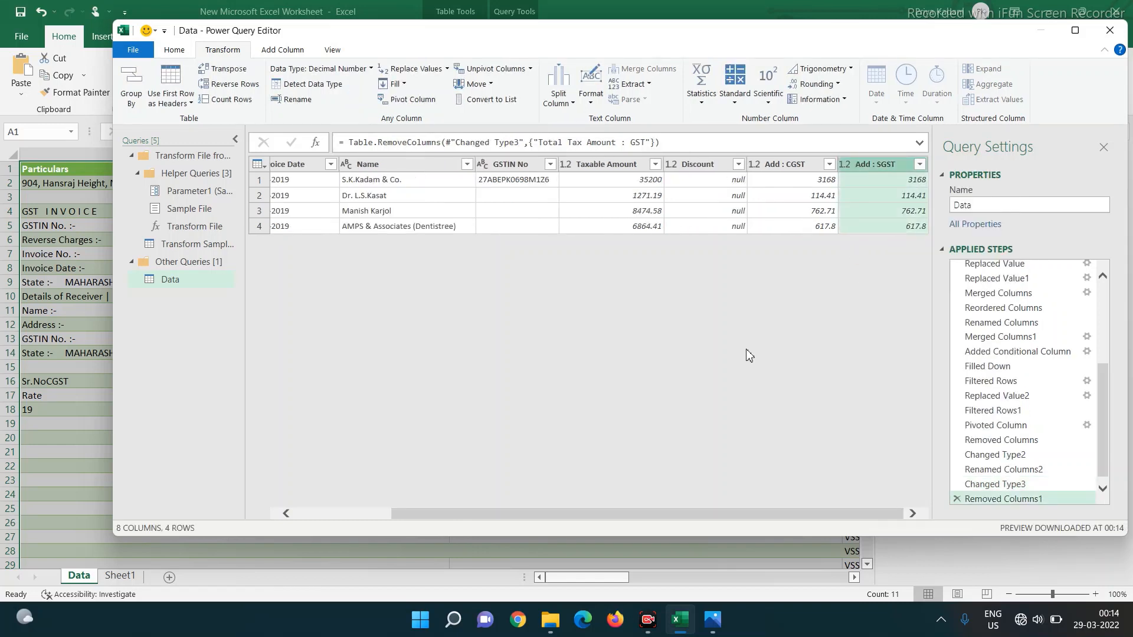
{"action": "left_click_drag", "start_coordinate": [718, 516], "coordinate": [880, 512]}
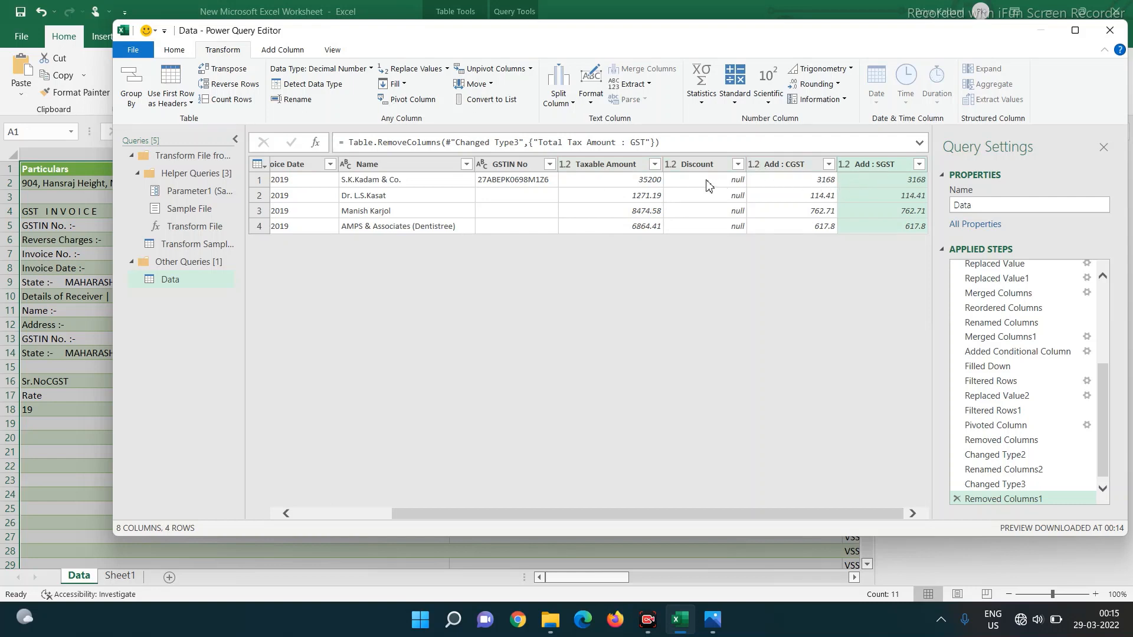
{"action": "right_click", "coordinate": [698, 163]}
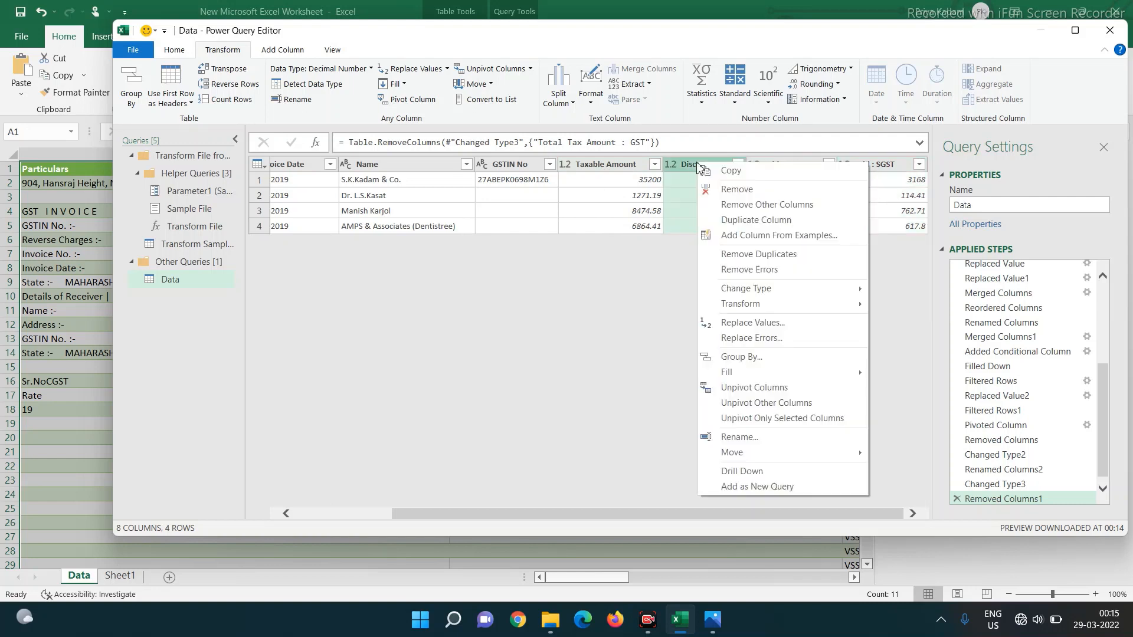
{"action": "left_click", "coordinate": [717, 190]}
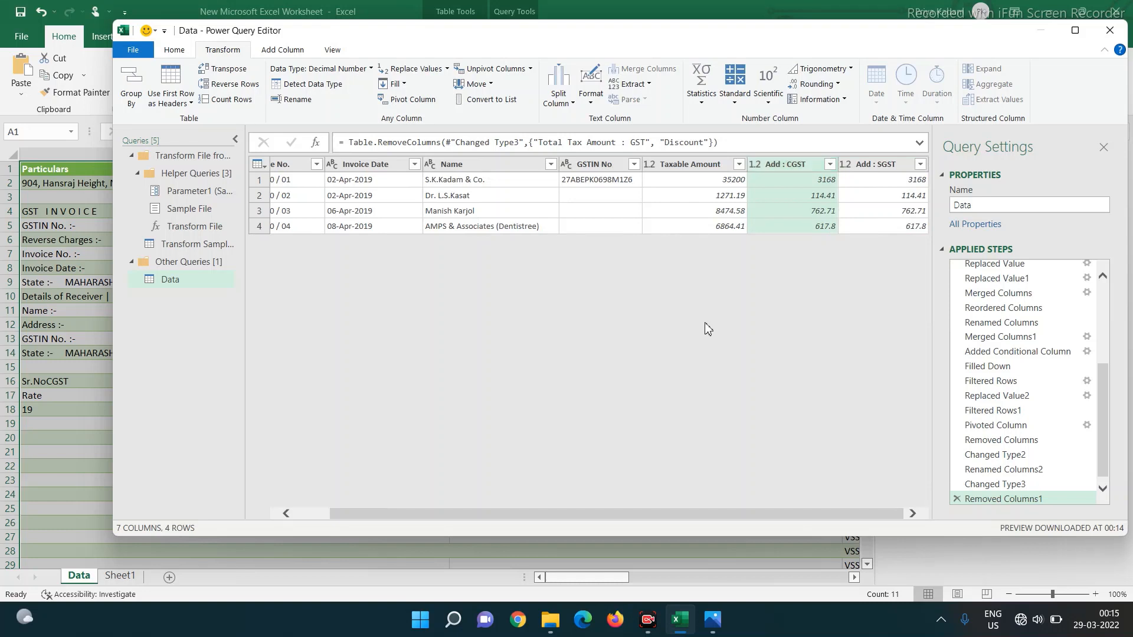
- Select the Taxable Amount, Add : CGST and Add : SGST columns together
{"action": "left_click", "coordinate": [691, 166]}
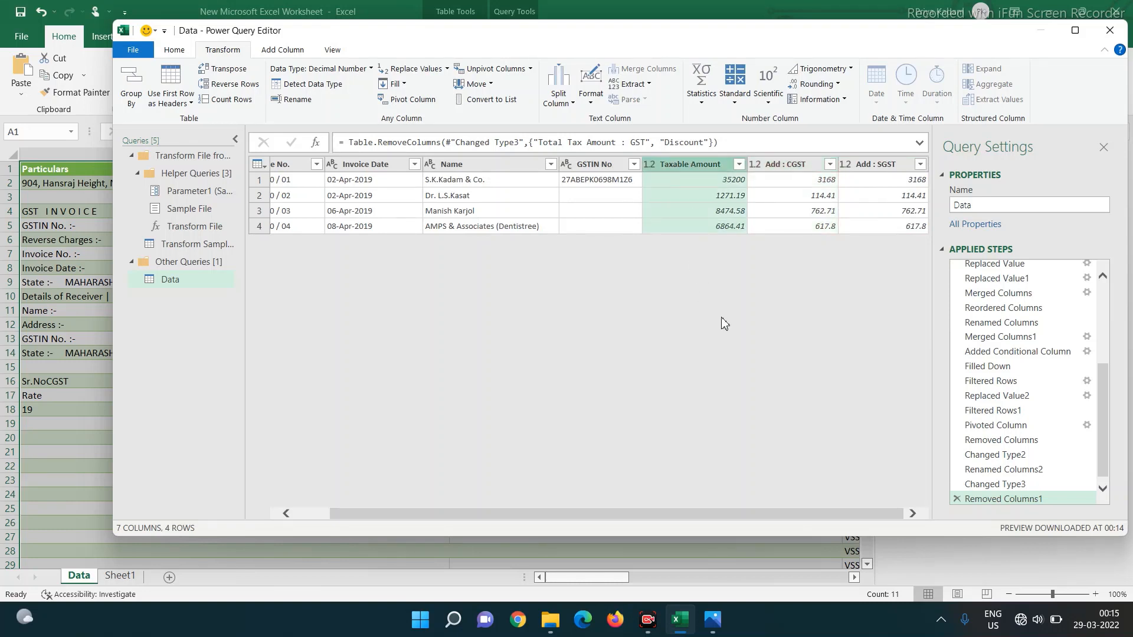
{"action": "left_click", "coordinate": [803, 166], "text": "ctrl"}
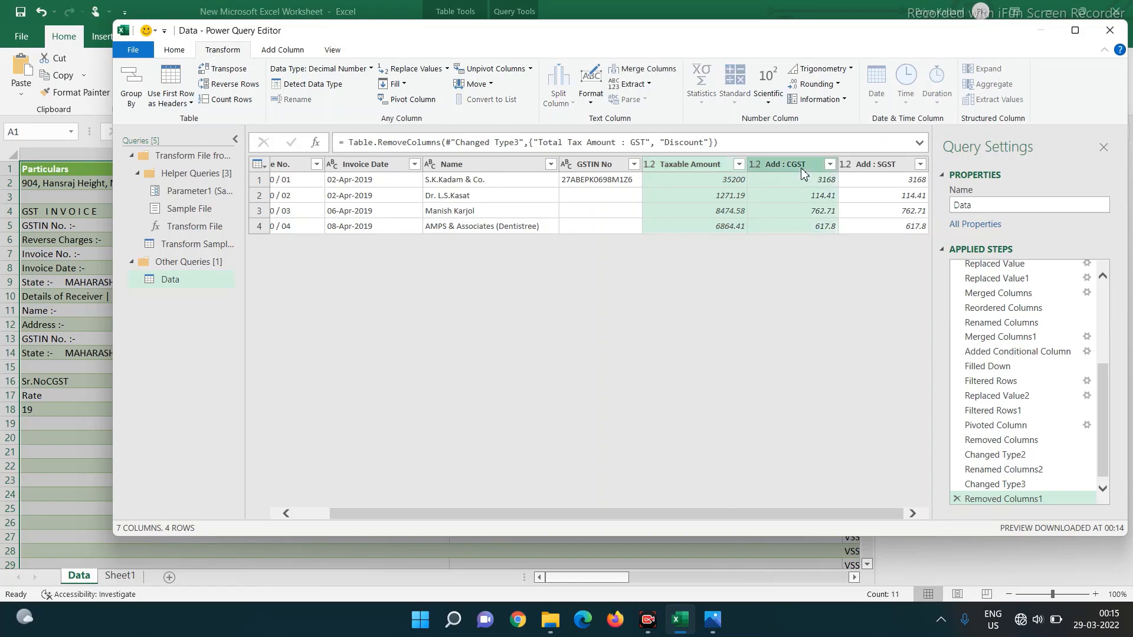
{"action": "left_click", "coordinate": [871, 171], "text": "ctrl"}
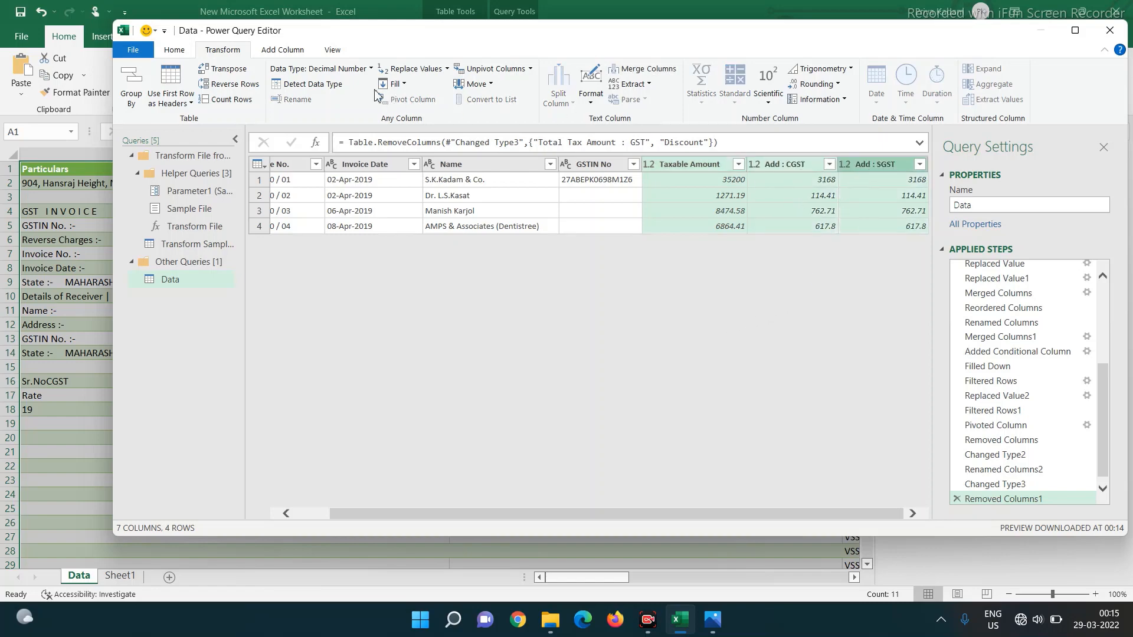
{"action": "left_click", "coordinate": [283, 50]}
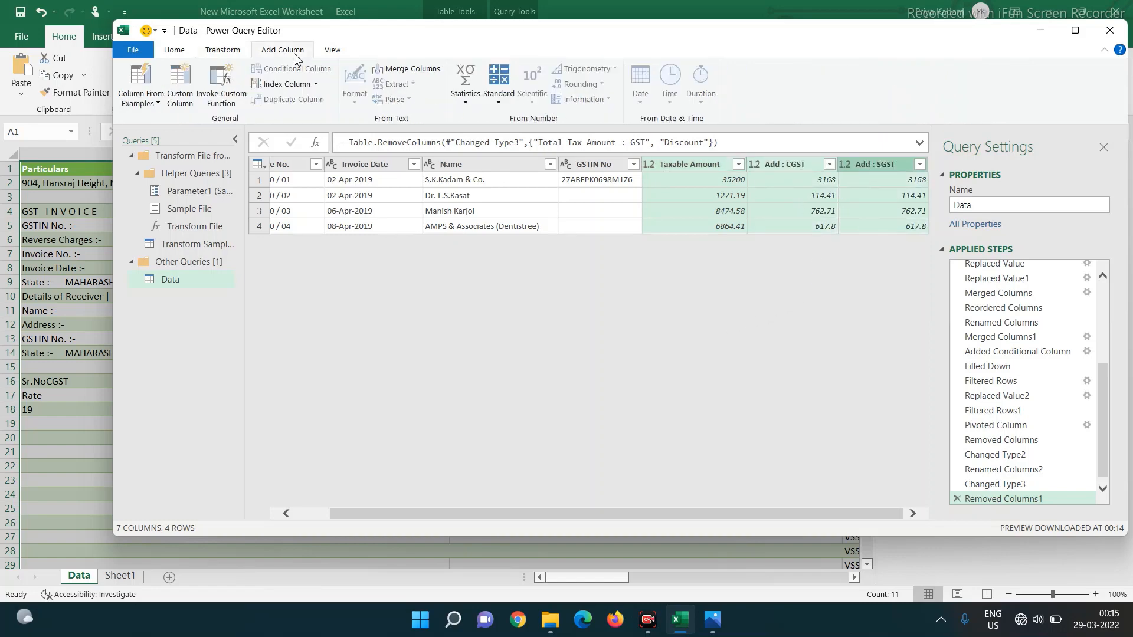
- Add a 'Final Bill Amount' column summing the three columns and load the query into Excel
{"action": "left_click", "coordinate": [499, 101]}
{"action": "left_click", "coordinate": [512, 118]}
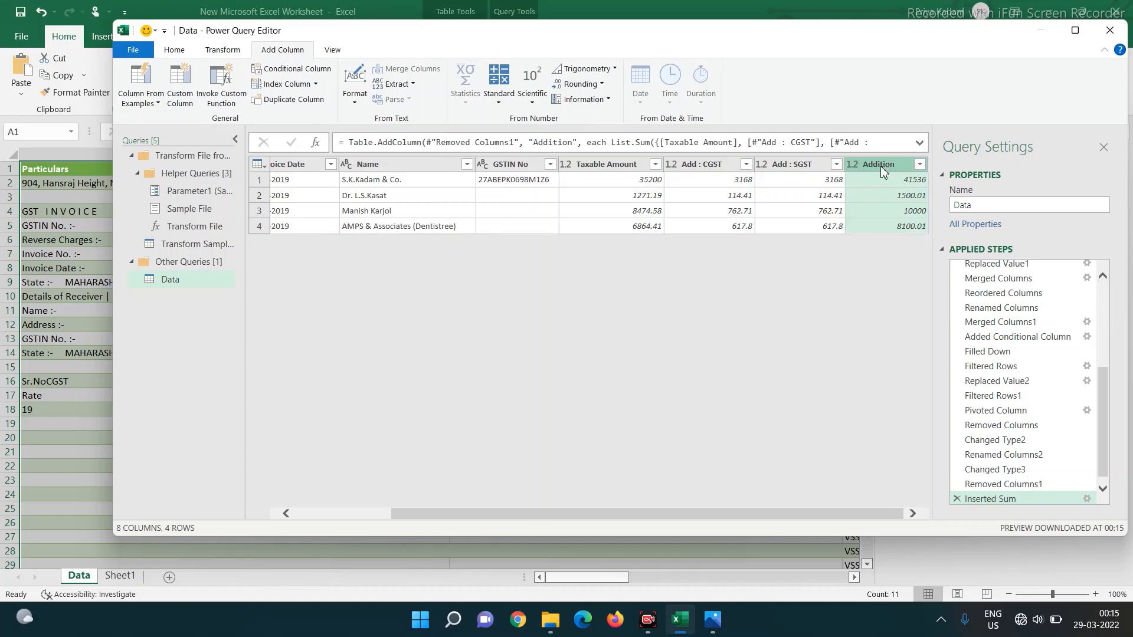
{"action": "double_click", "coordinate": [881, 166]}
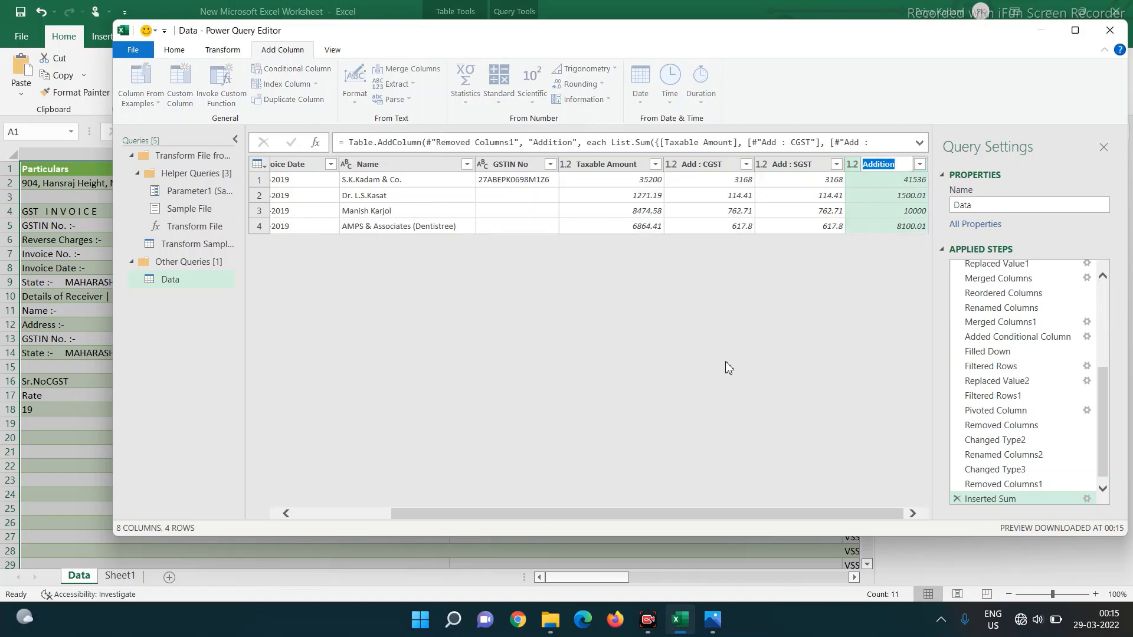
{"action": "type", "text": "Fin"}
{"action": "type", "text": "al Bill Amount"}
{"action": "key", "text": "Return"}
{"action": "left_click", "coordinate": [133, 49]}
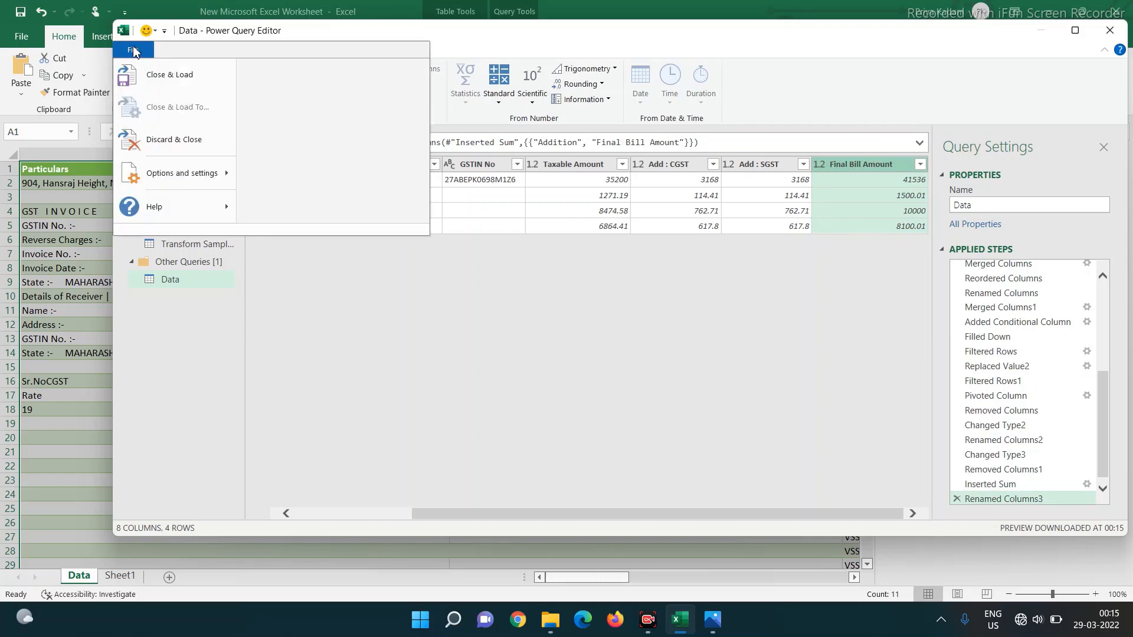
{"action": "left_click", "coordinate": [150, 82]}
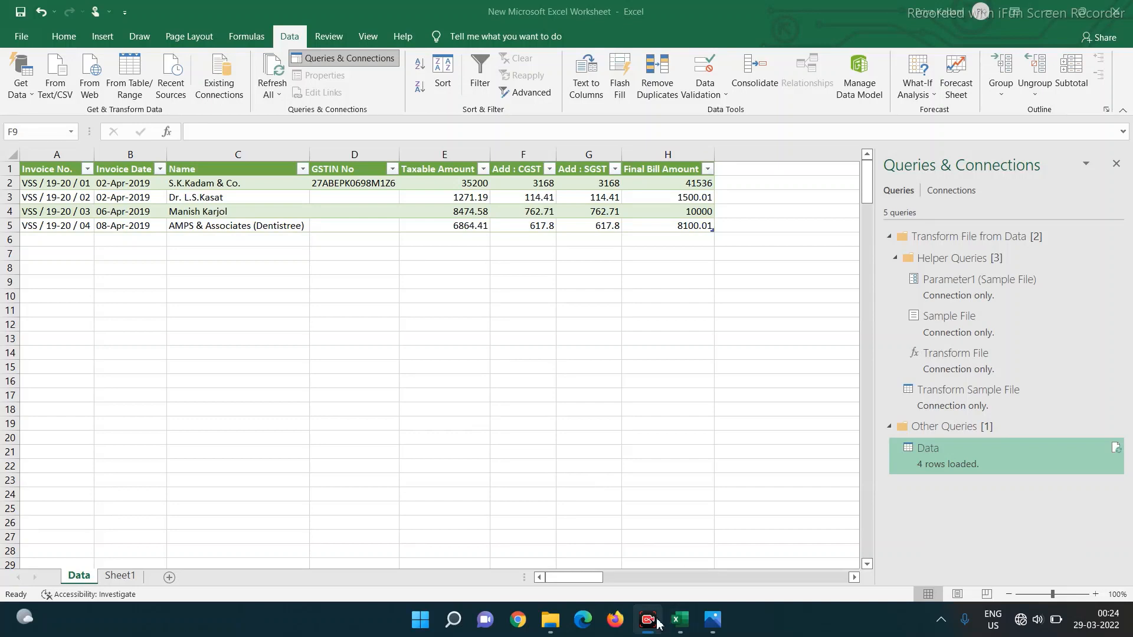
- Copy Vision -05 through Vision -10 from Bill Files into the Data folder, then return to Excel
{"action": "mouse_move", "coordinate": [673, 632]}
{"action": "left_click", "coordinate": [550, 626]}
{"action": "left_click", "coordinate": [577, 77]}
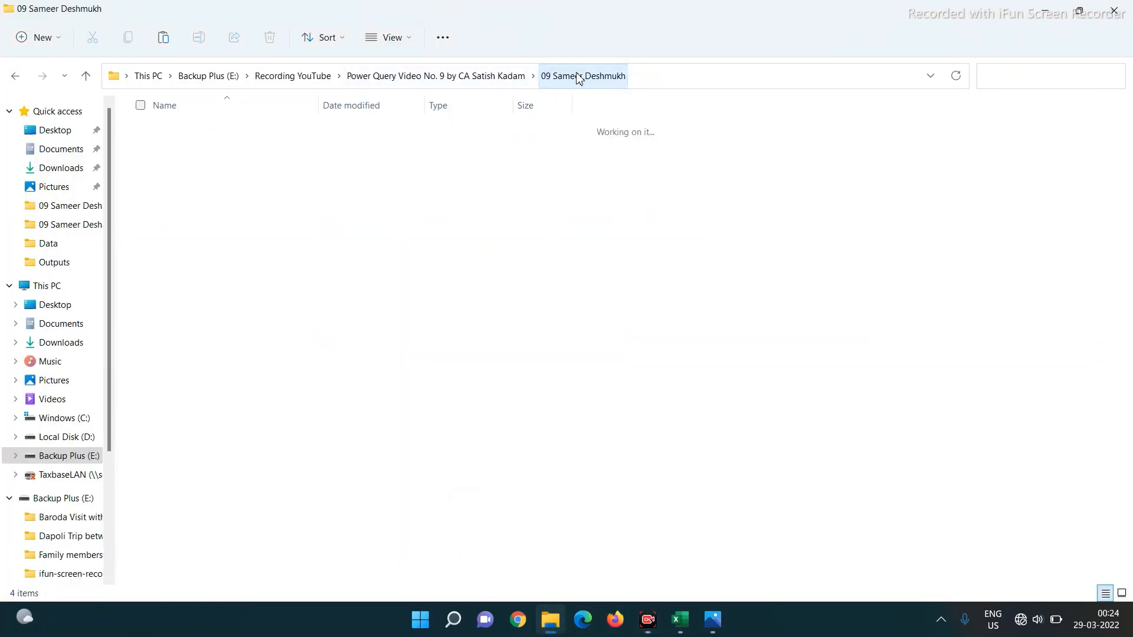
{"action": "double_click", "coordinate": [181, 137]}
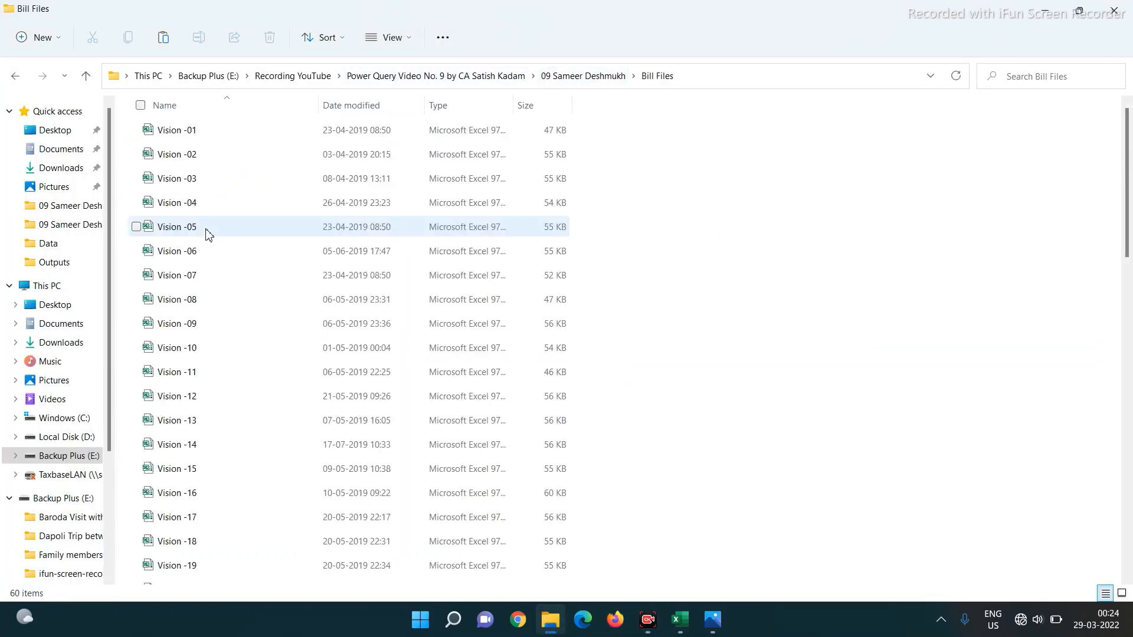
{"action": "left_click", "coordinate": [171, 228]}
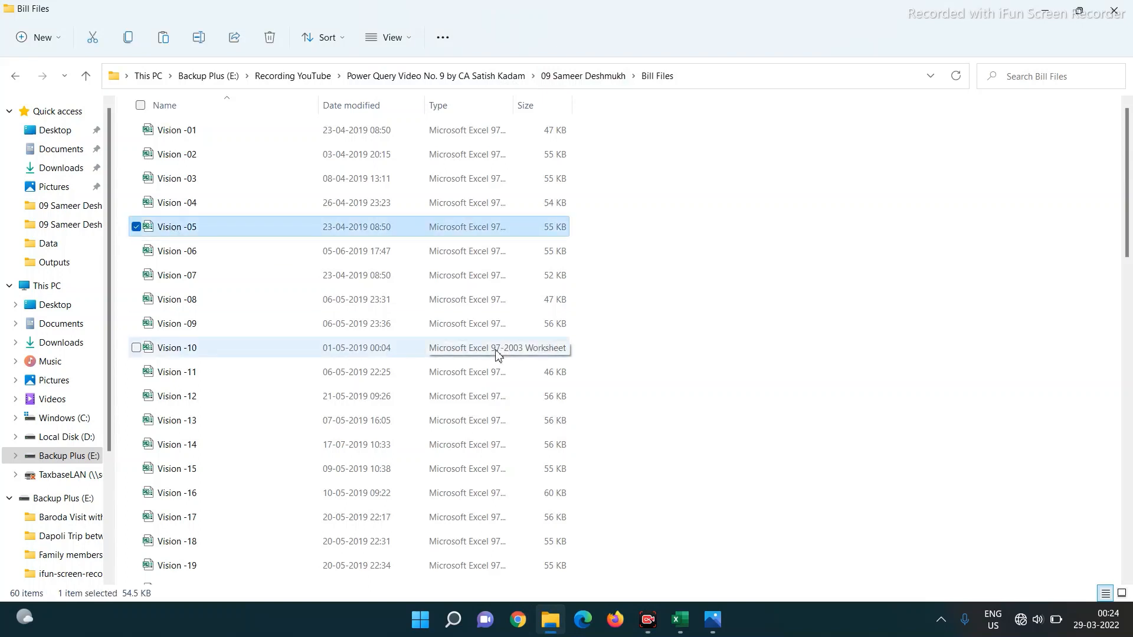
{"action": "left_click", "coordinate": [498, 354], "text": "shift"}
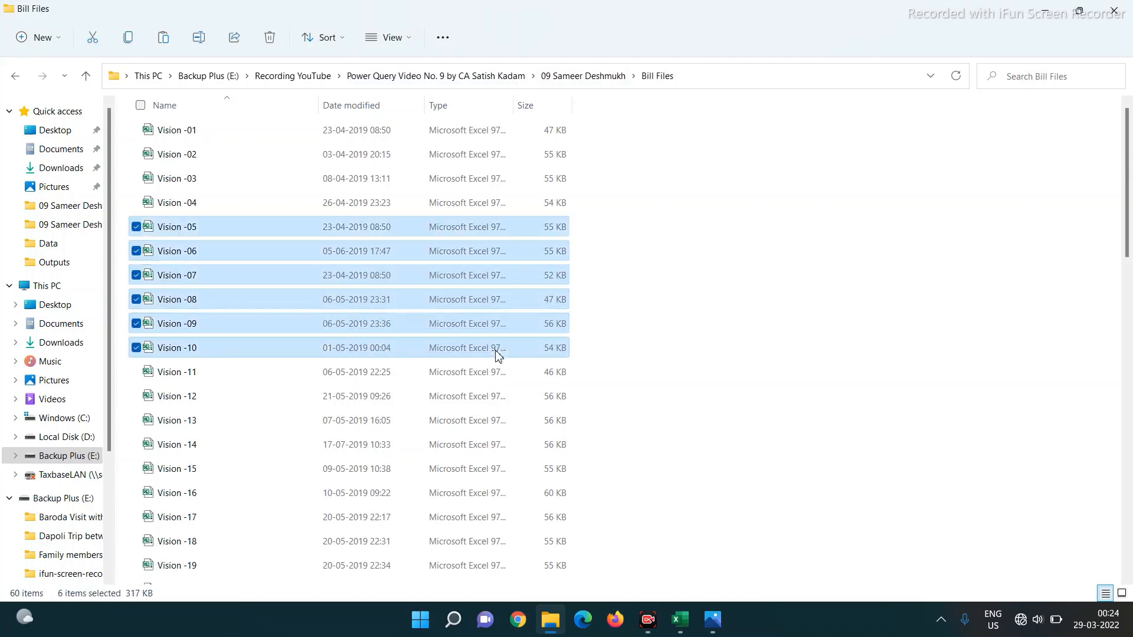
{"action": "left_click", "coordinate": [586, 74]}
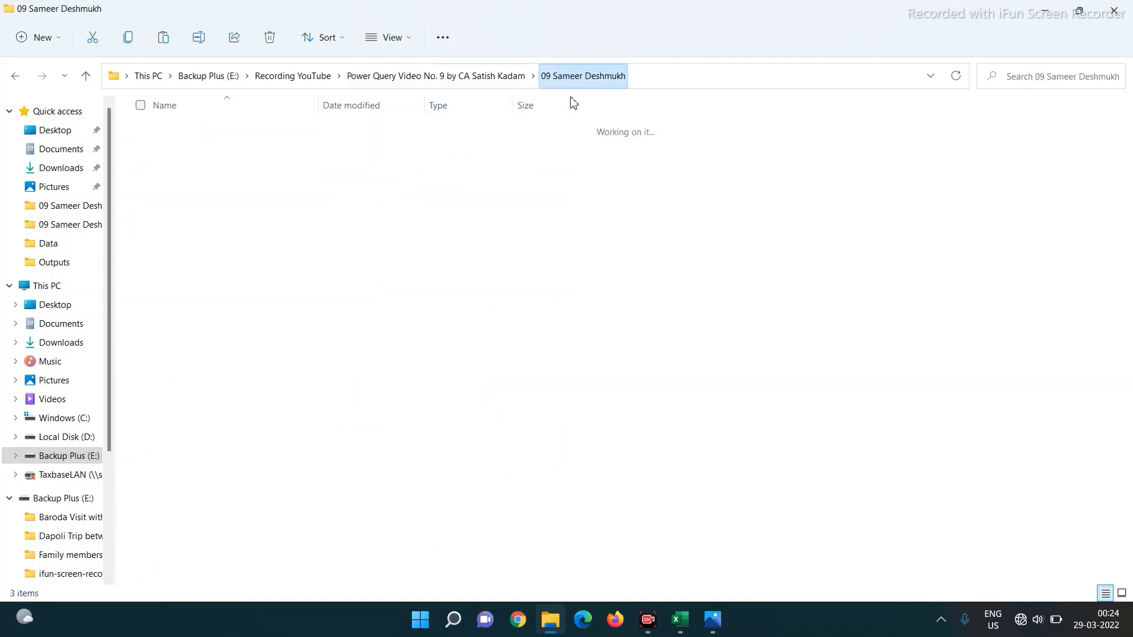
{"action": "double_click", "coordinate": [172, 152]}
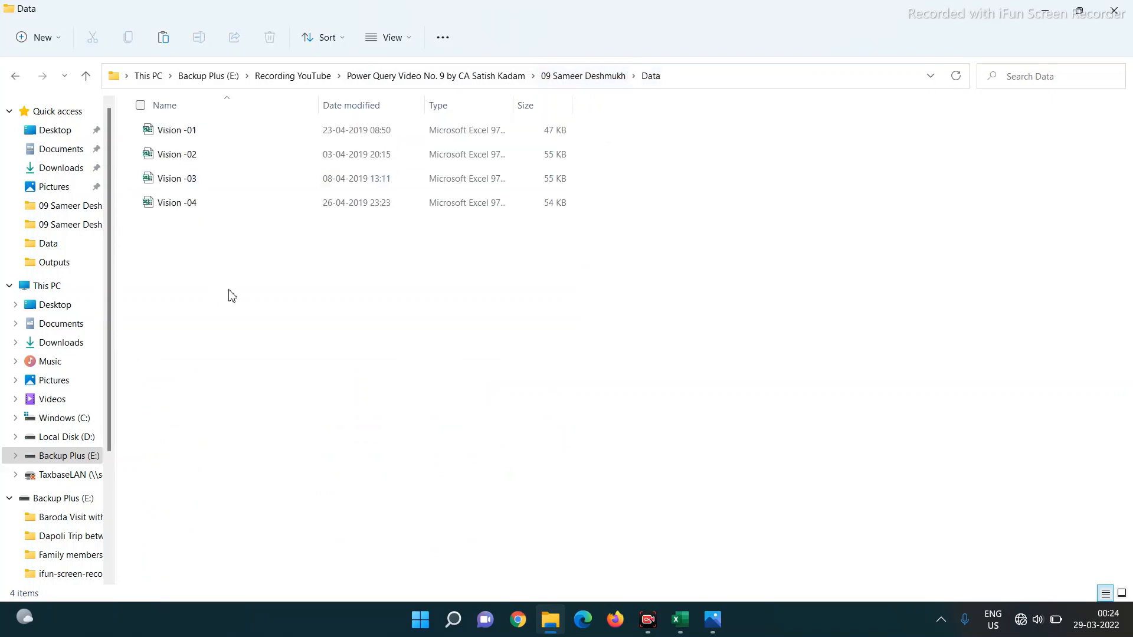
{"action": "key", "text": "ctrl+v"}
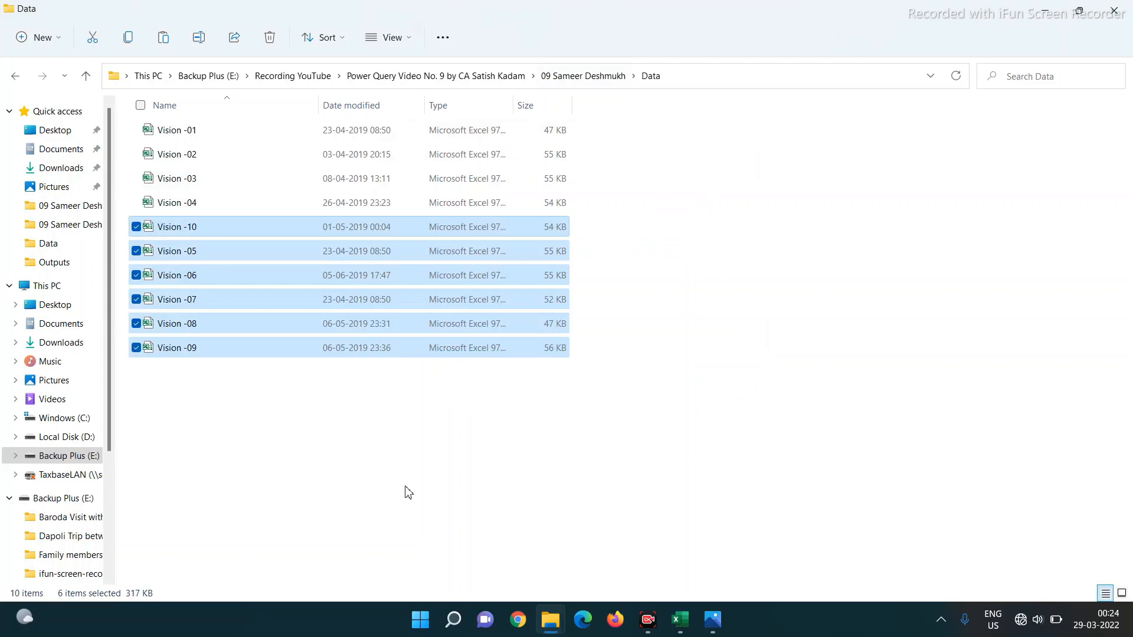
{"action": "left_click", "coordinate": [680, 620]}
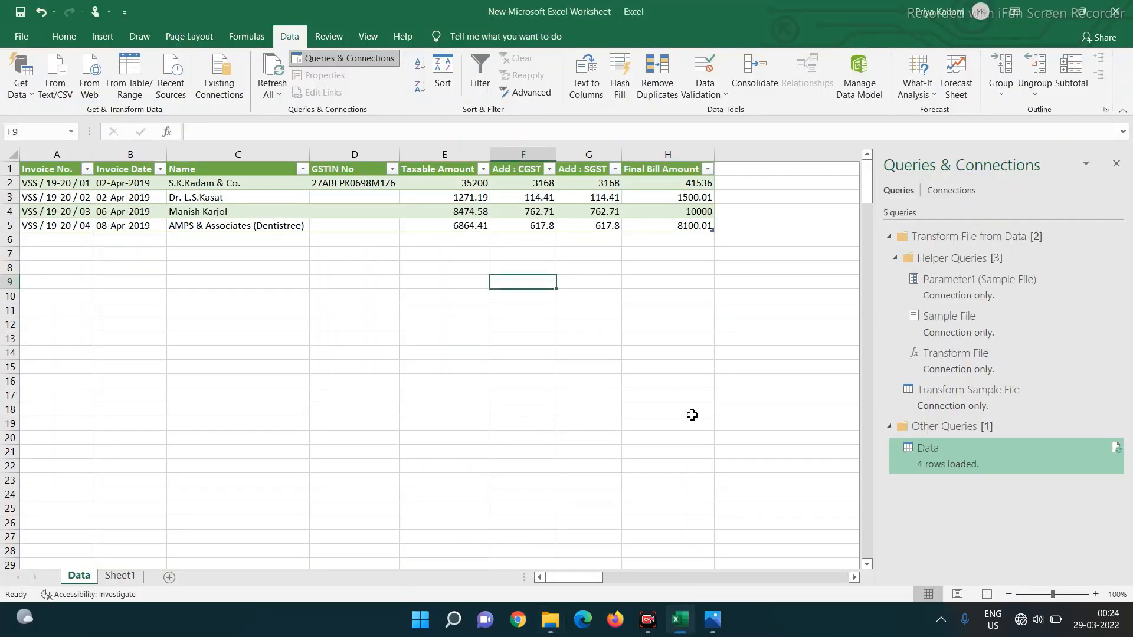
- Run Refresh All on the Data tab so the table pulls in the new invoice files
{"action": "left_click", "coordinate": [272, 94]}
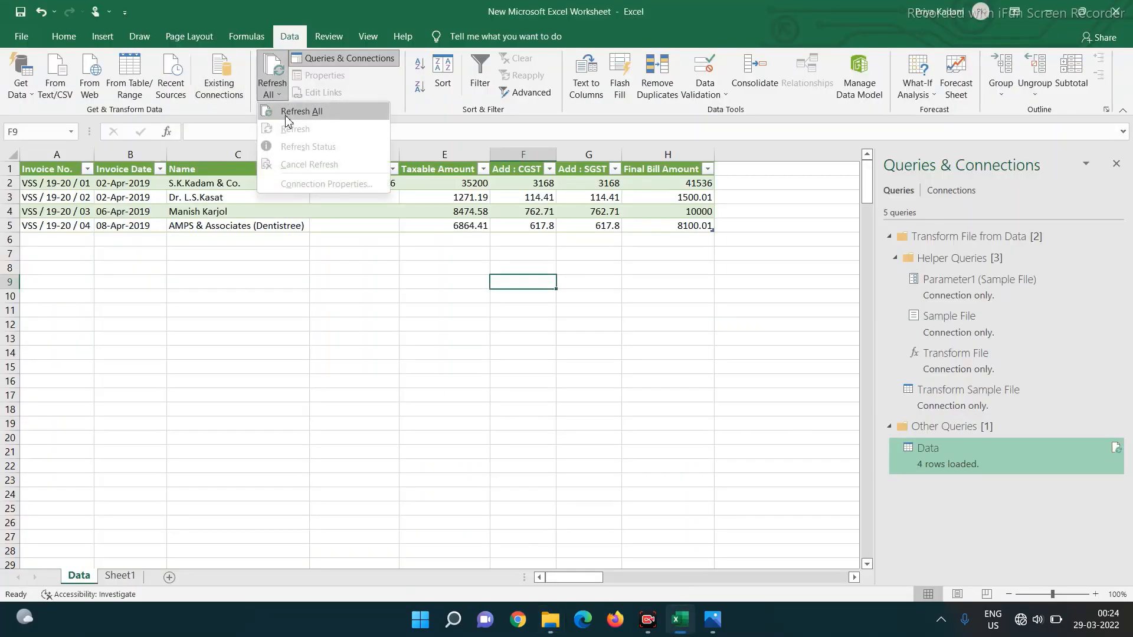
{"action": "left_click", "coordinate": [292, 112]}
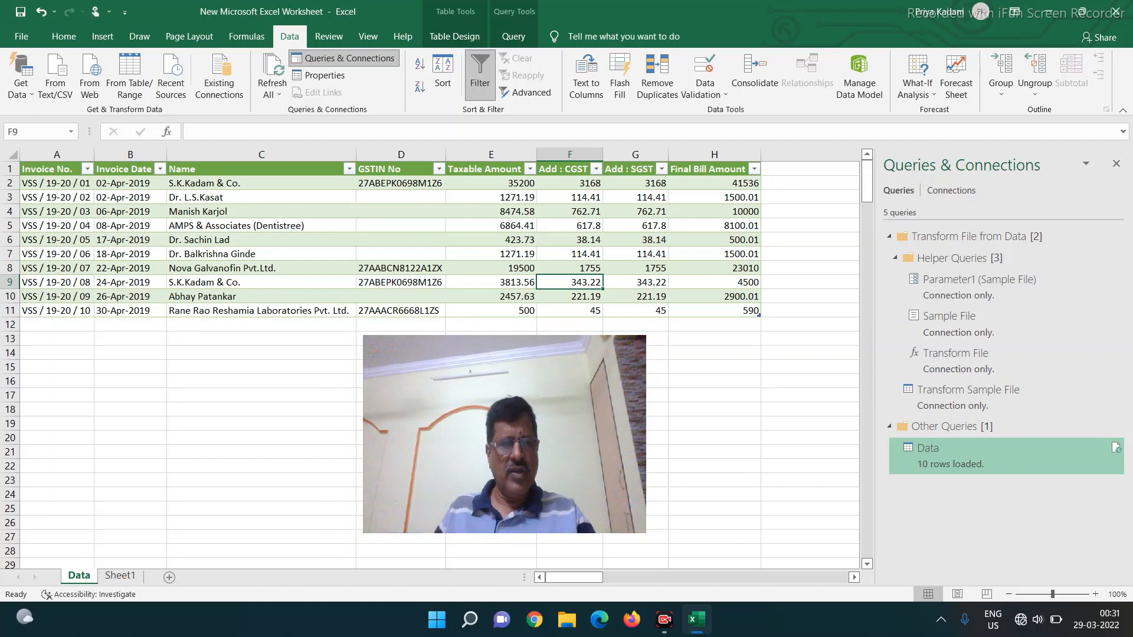
- Enter a contact e-mail address in cell C17 below the invoice table
{"action": "left_click", "coordinate": [187, 396]}
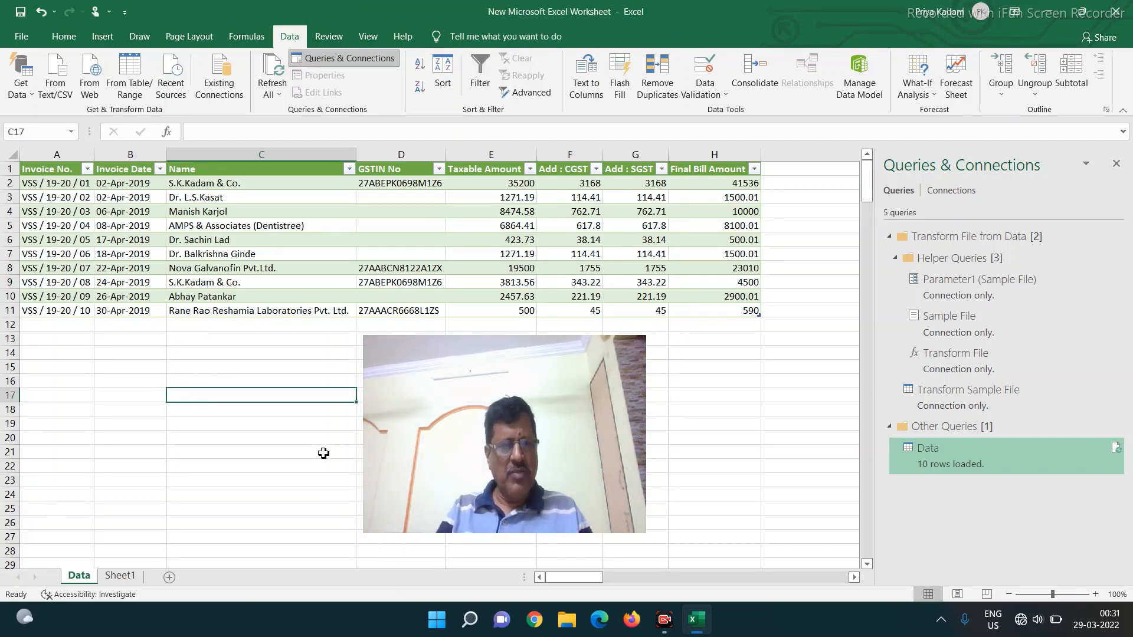
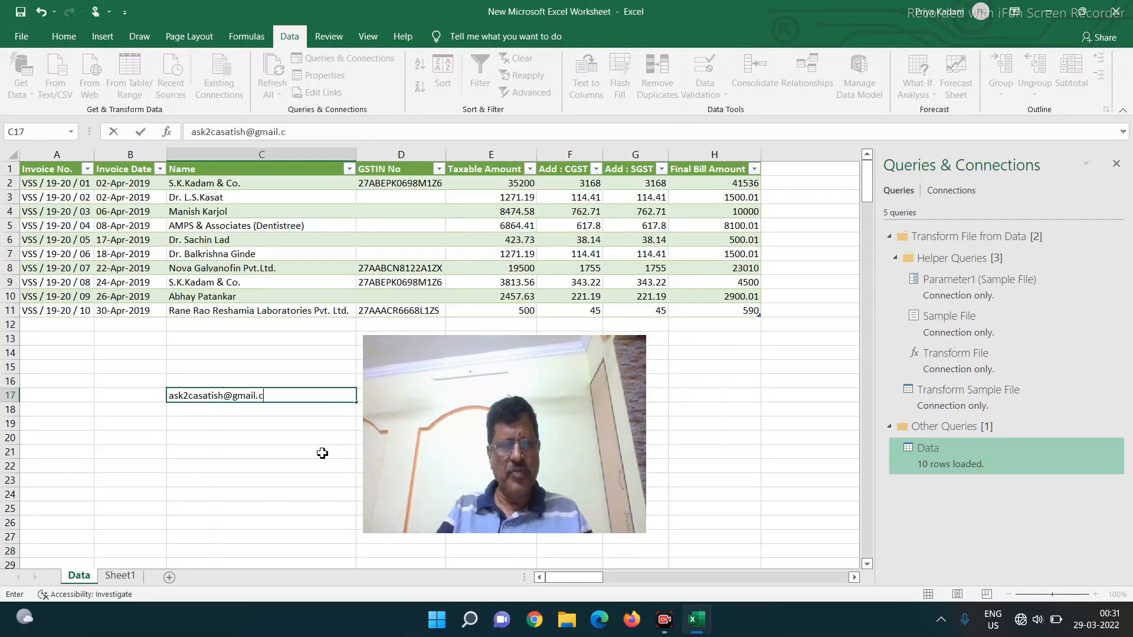